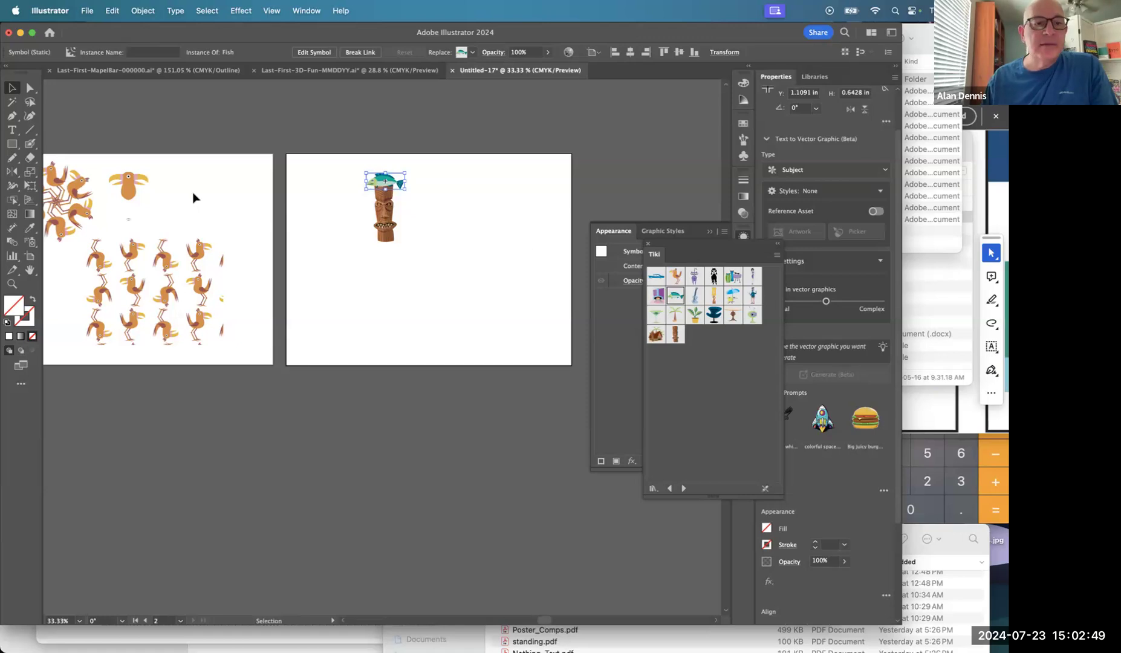
- Move the tiki totem with its fish toward the second artboard's upper-left corner and place a bird beside it
{"action": "left_click_drag", "start_coordinate": [166, 239], "coordinate": [246, 244]}
{"action": "key", "text": "space"}
{"action": "left_click_drag", "start_coordinate": [59, 262], "coordinate": [350, 222]}
{"action": "left_click", "coordinate": [544, 209]}
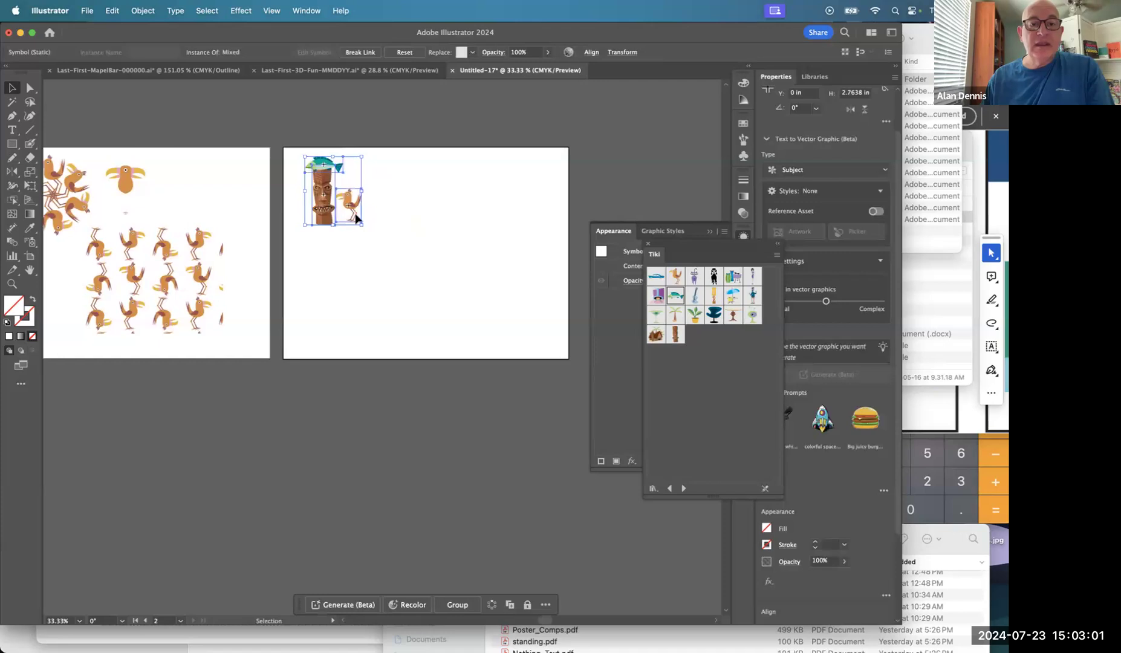
{"action": "left_click", "coordinate": [434, 271]}
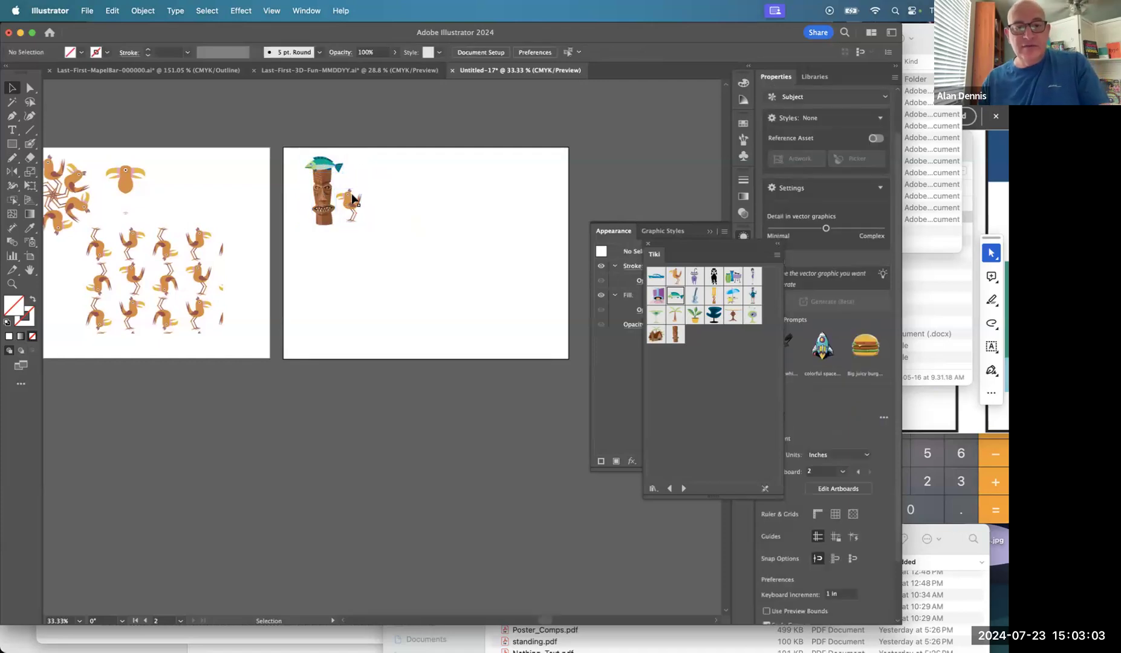
- Make a new pattern from the fish, tiki totem and bird symbols on the second artboard
{"action": "left_click_drag", "start_coordinate": [279, 156], "coordinate": [400, 267], "text": "super"}
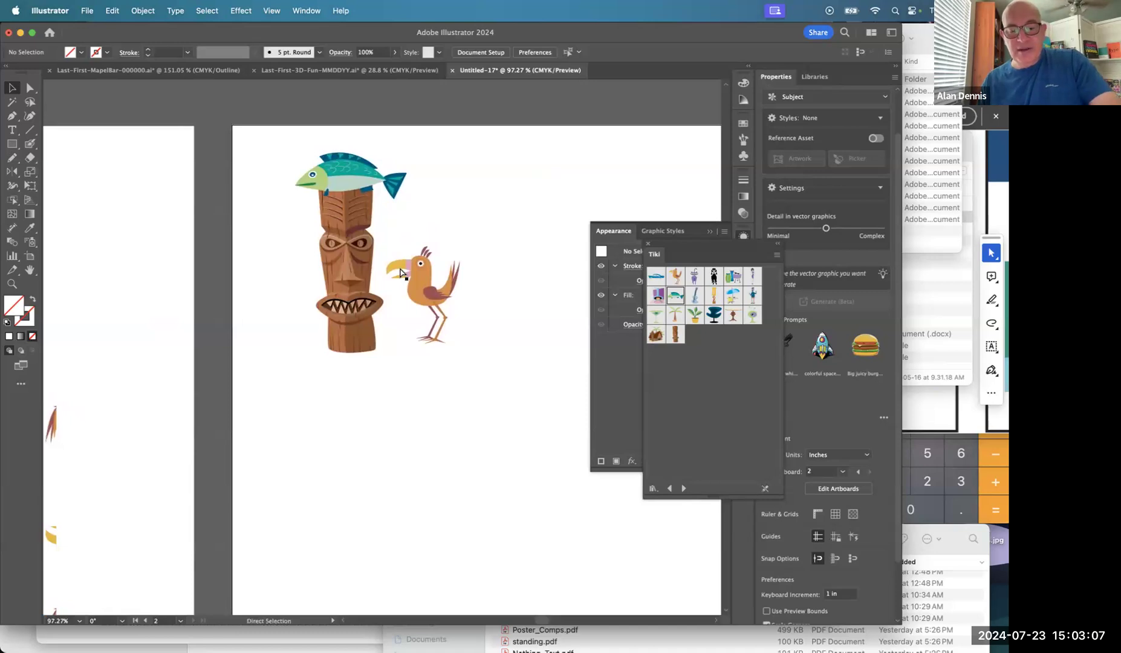
{"action": "key", "text": "super+y"}
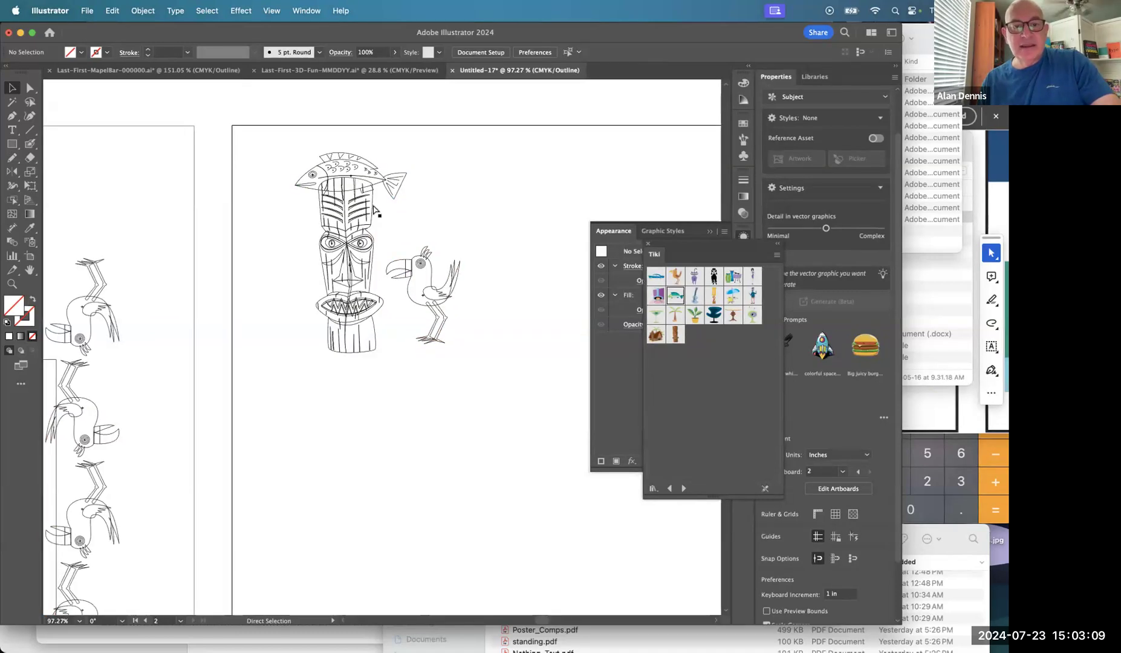
{"action": "key", "text": "super+y"}
{"action": "left_click_drag", "start_coordinate": [281, 147], "coordinate": [454, 352]}
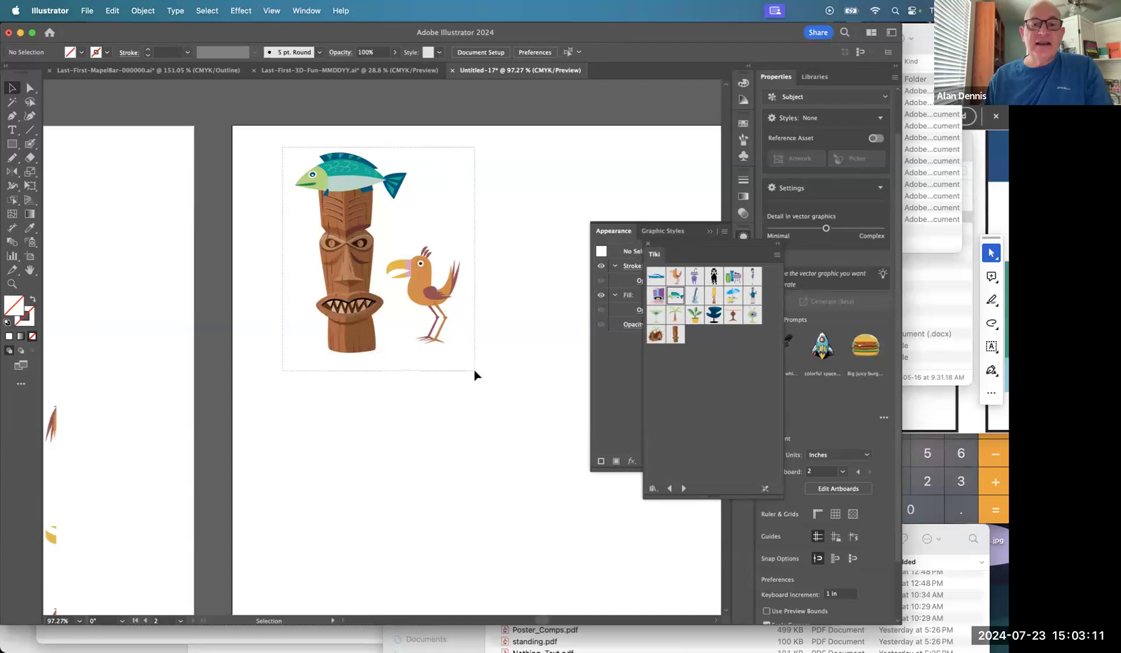
{"action": "left_click", "coordinate": [146, 12]}
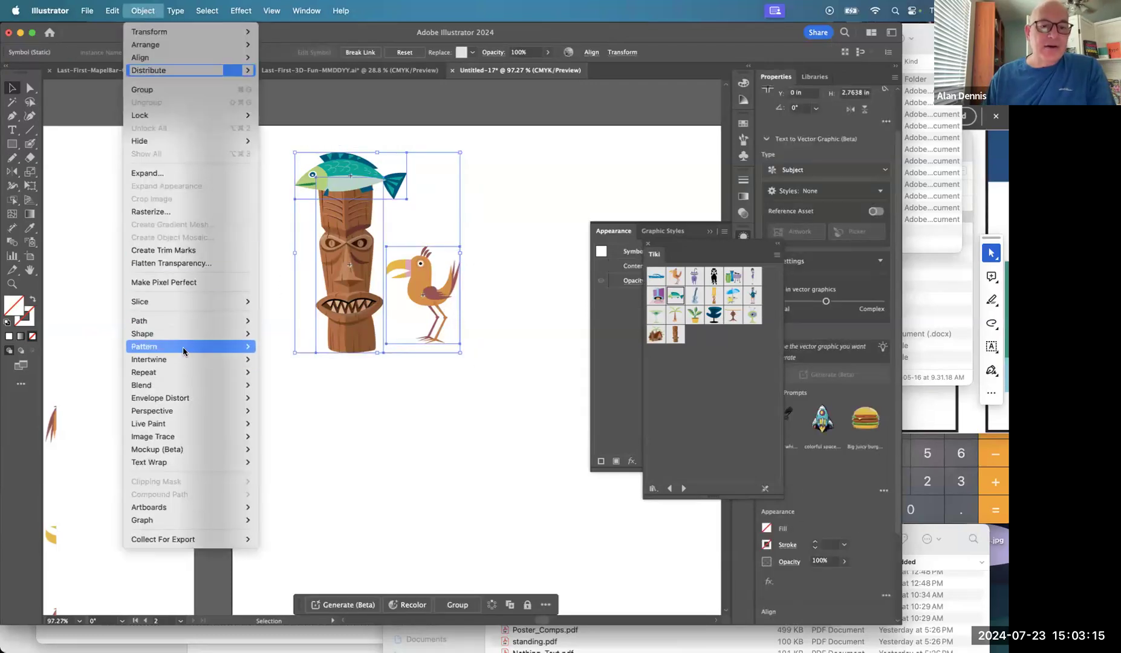
{"action": "mouse_move", "coordinate": [195, 348]}
{"action": "left_click", "coordinate": [275, 347]}
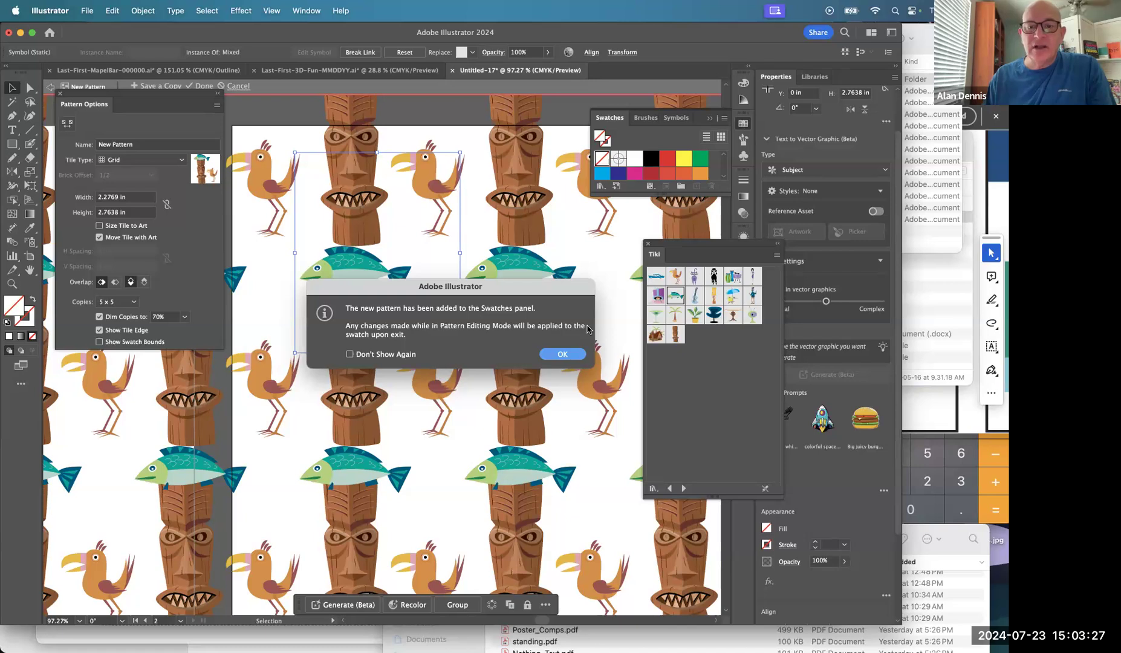
{"action": "left_click", "coordinate": [578, 353]}
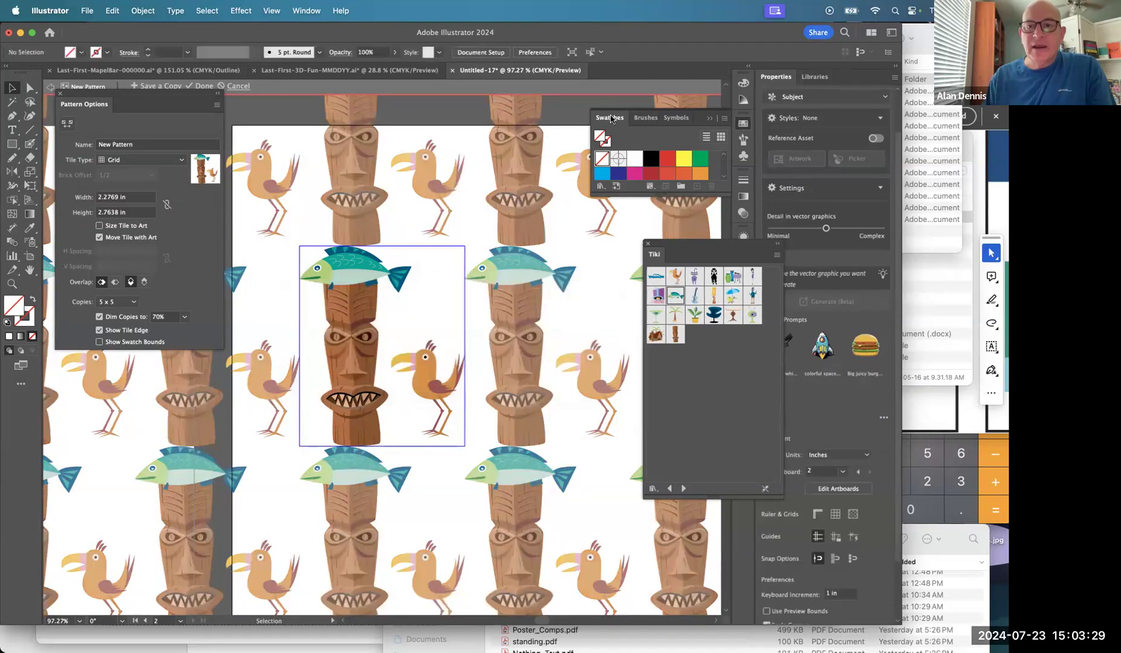
- Enlarge the Swatches panel to show all swatches and select the new pattern swatch
{"action": "left_click_drag", "start_coordinate": [651, 196], "coordinate": [661, 352]}
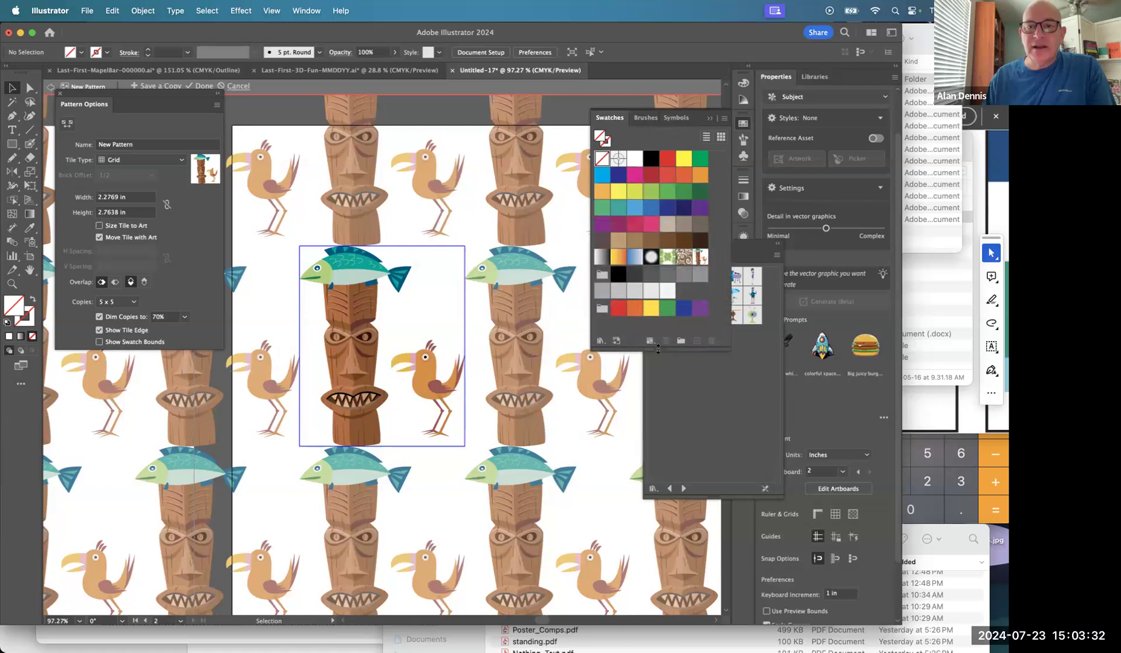
{"action": "left_click", "coordinate": [700, 257]}
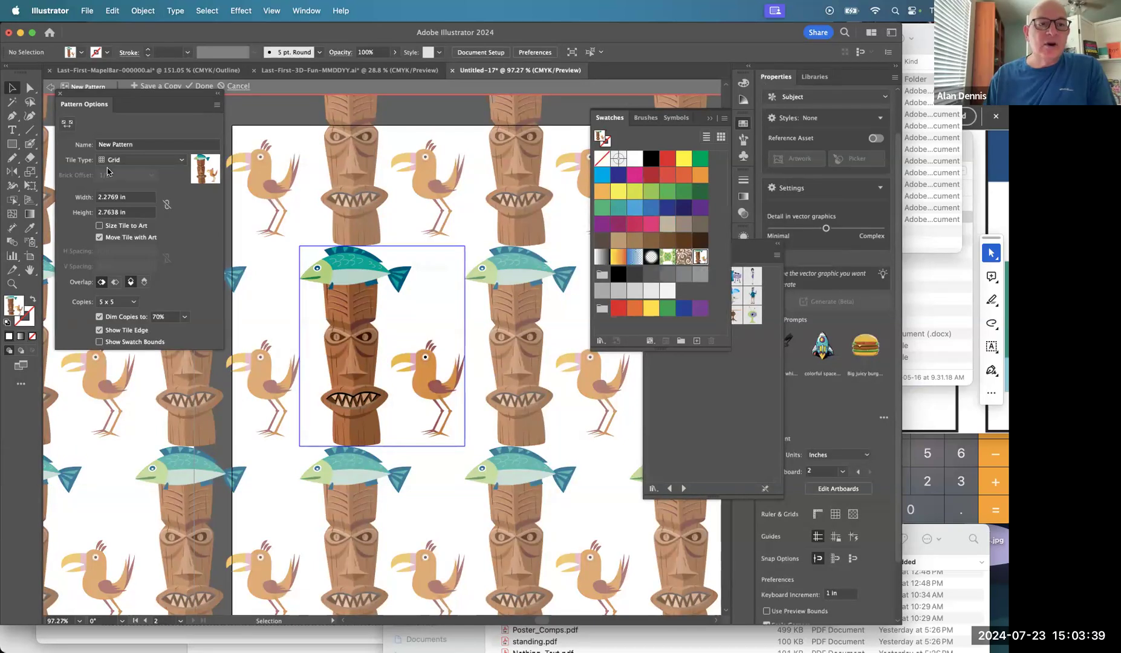
- Name the pattern Tiki Bird-Fish and finish pattern editing
{"action": "left_click_drag", "start_coordinate": [137, 144], "coordinate": [77, 145]}
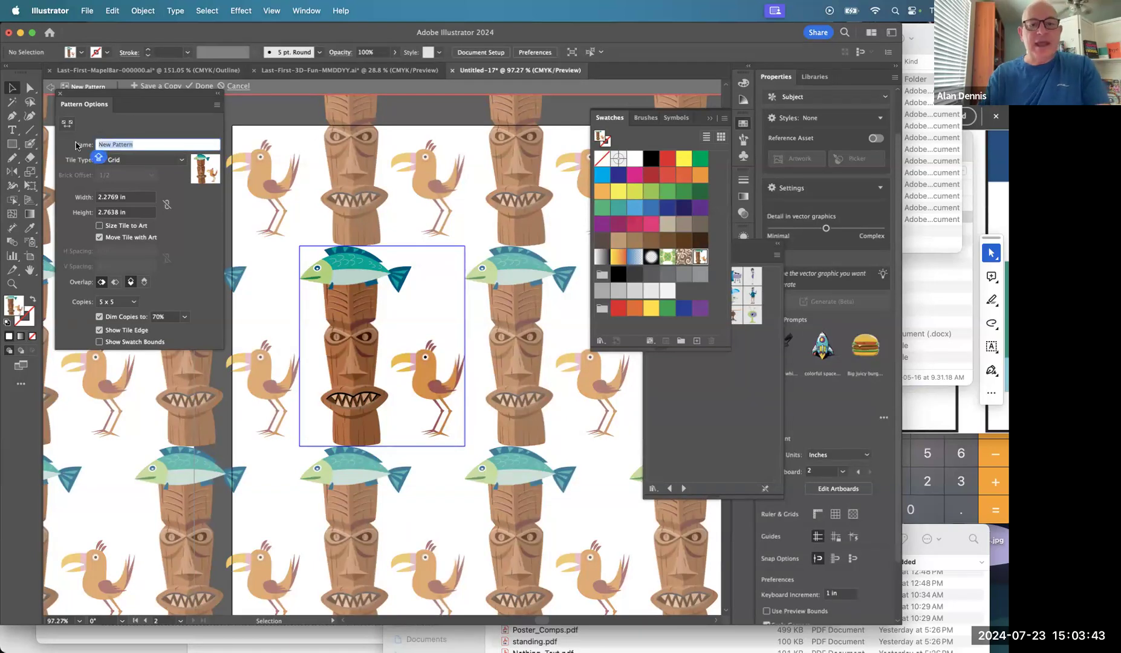
{"action": "type", "text": "Ti"}
{"action": "key", "text": "BackSpace"}
{"action": "key", "text": "BackSpace"}
{"action": "type", "text": "i"}
{"action": "key", "text": "BackSpace"}
{"action": "type", "text": "iki Bird"}
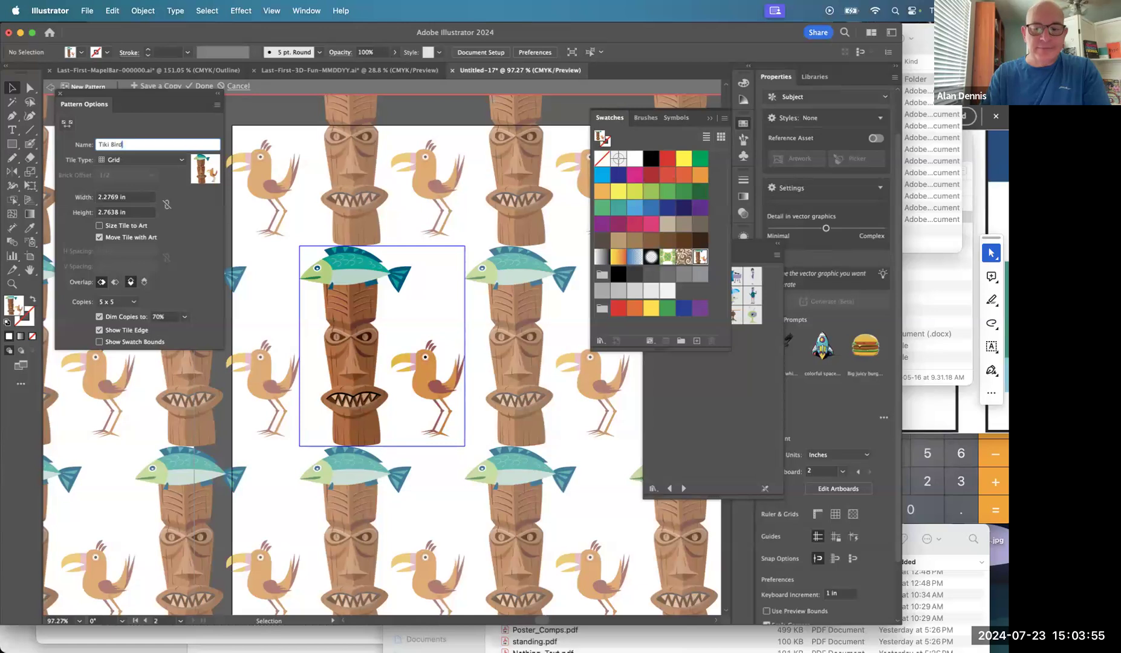
{"action": "type", "text": "-"}
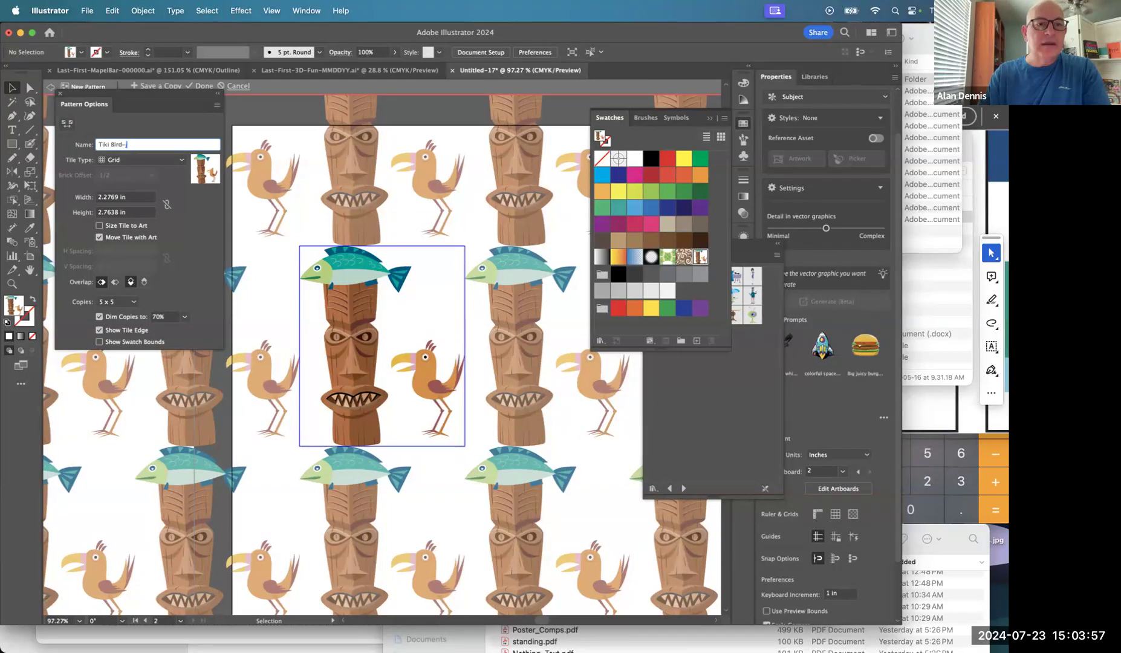
{"action": "type", "text": "Fish"}
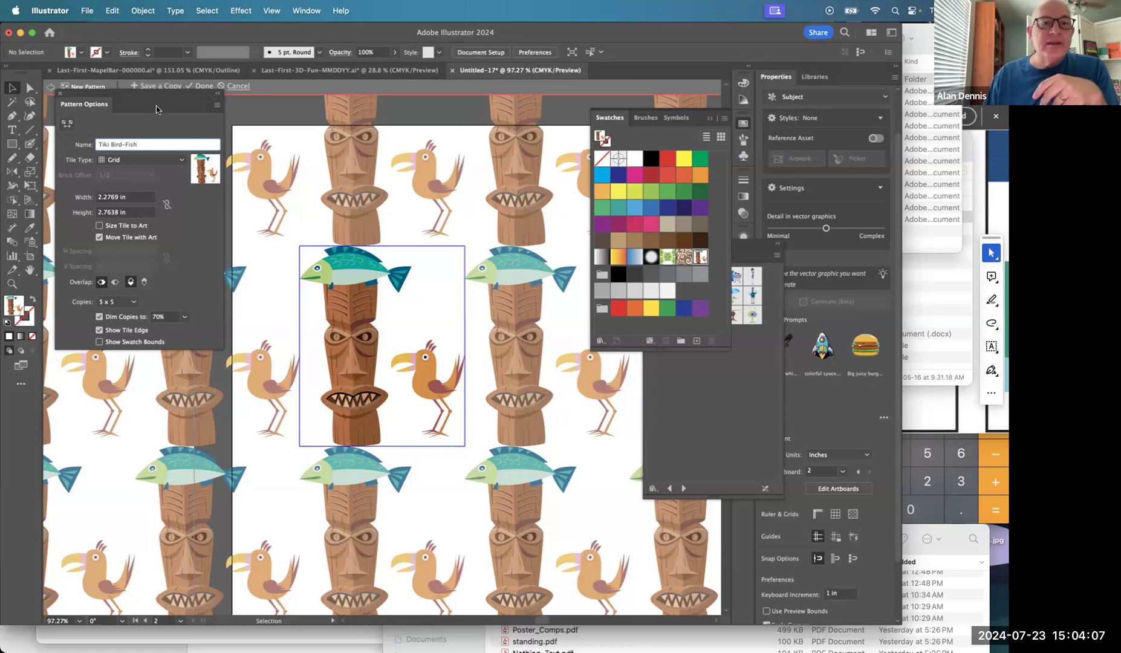
{"action": "left_click_drag", "start_coordinate": [156, 109], "coordinate": [157, 146]}
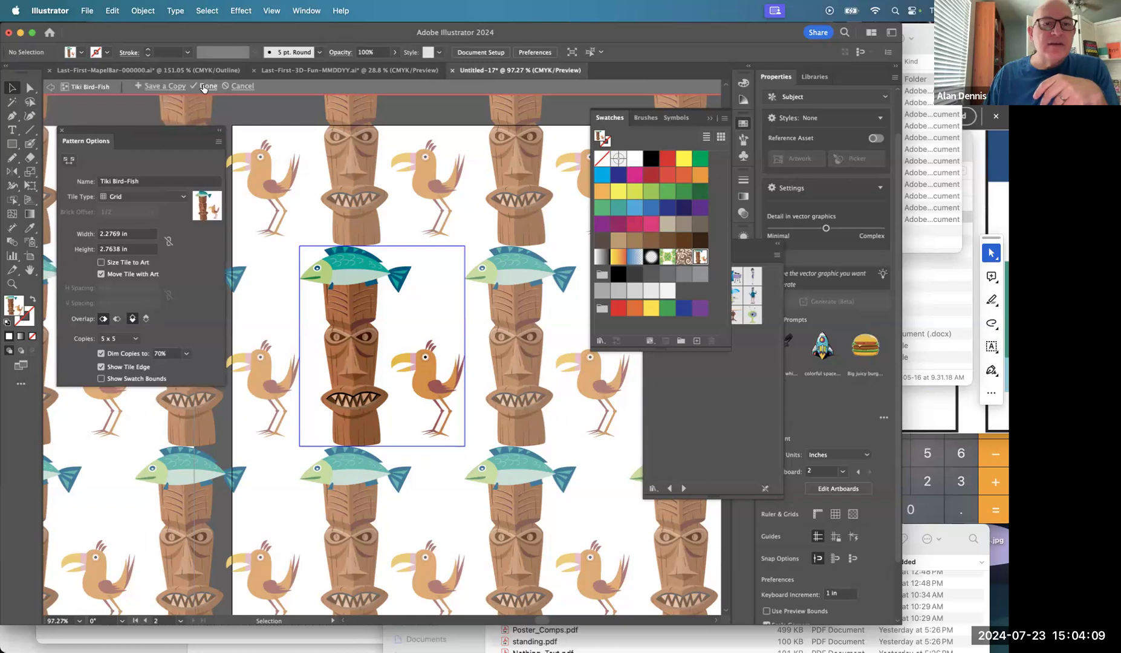
{"action": "left_click", "coordinate": [208, 87]}
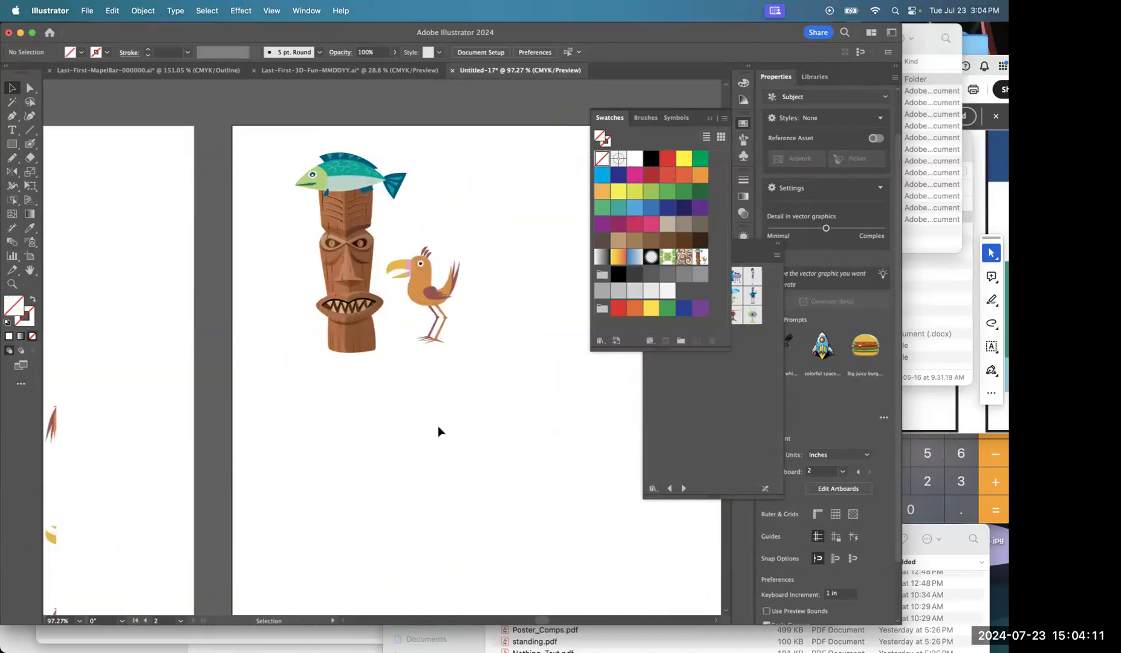
- Draw a magenta circle without stroke, about 5.13 in across, in the right half of the second artboard
{"action": "key", "text": "super+1"}
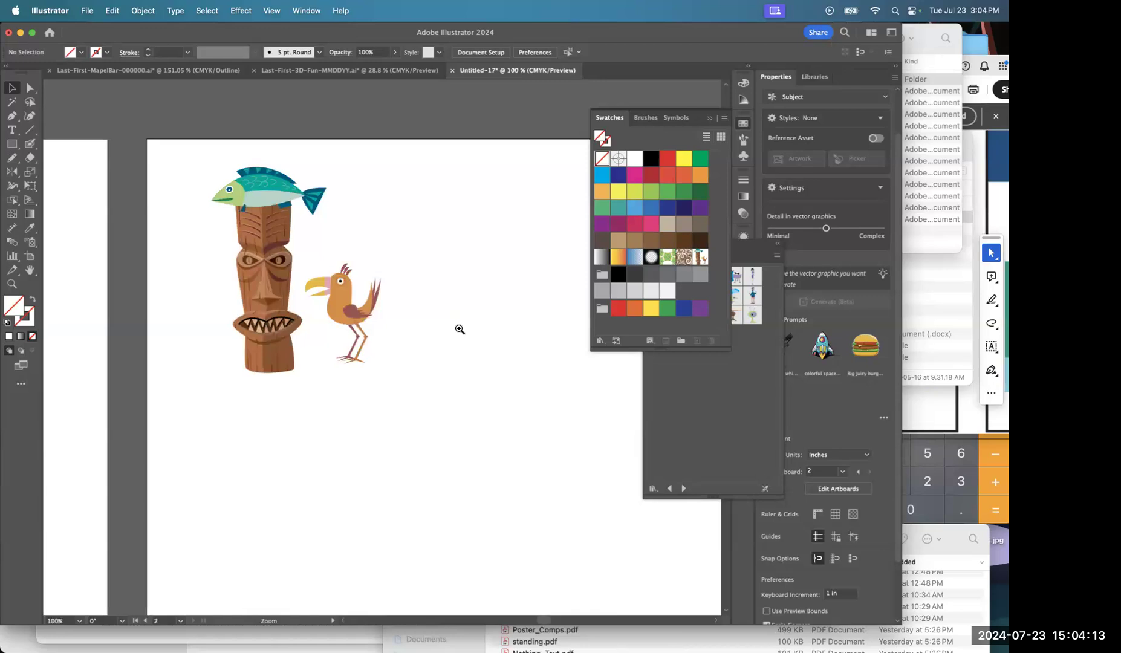
{"action": "key", "text": "space"}
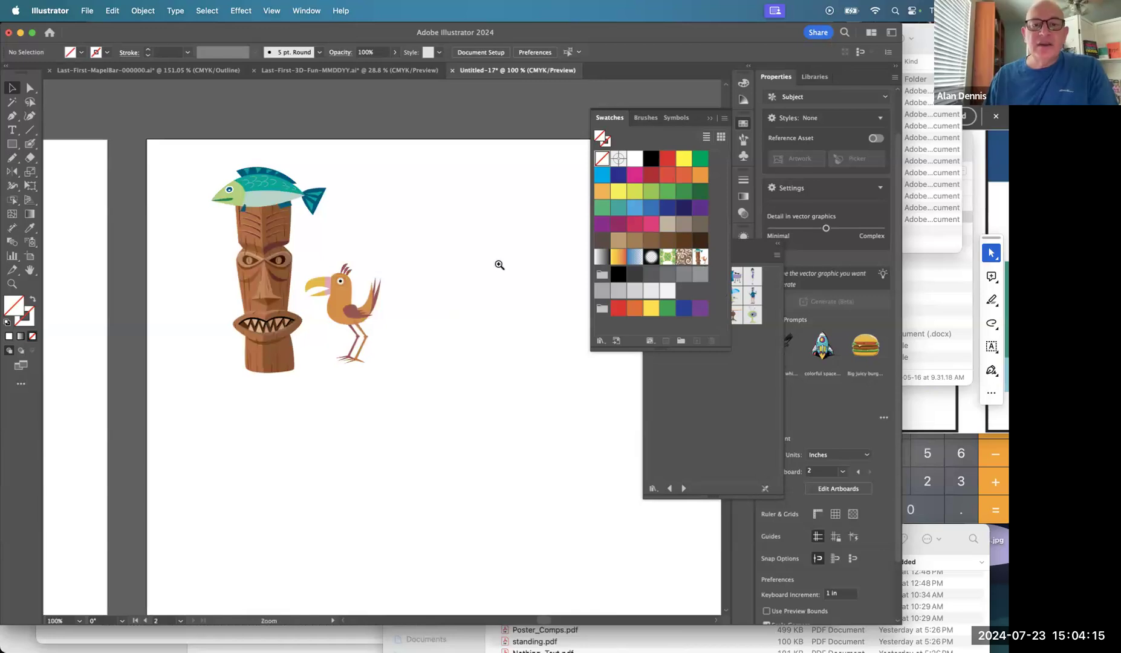
{"action": "left_click", "coordinate": [500, 265], "text": "super"}
{"action": "left_click_drag", "start_coordinate": [493, 265], "coordinate": [453, 237]}
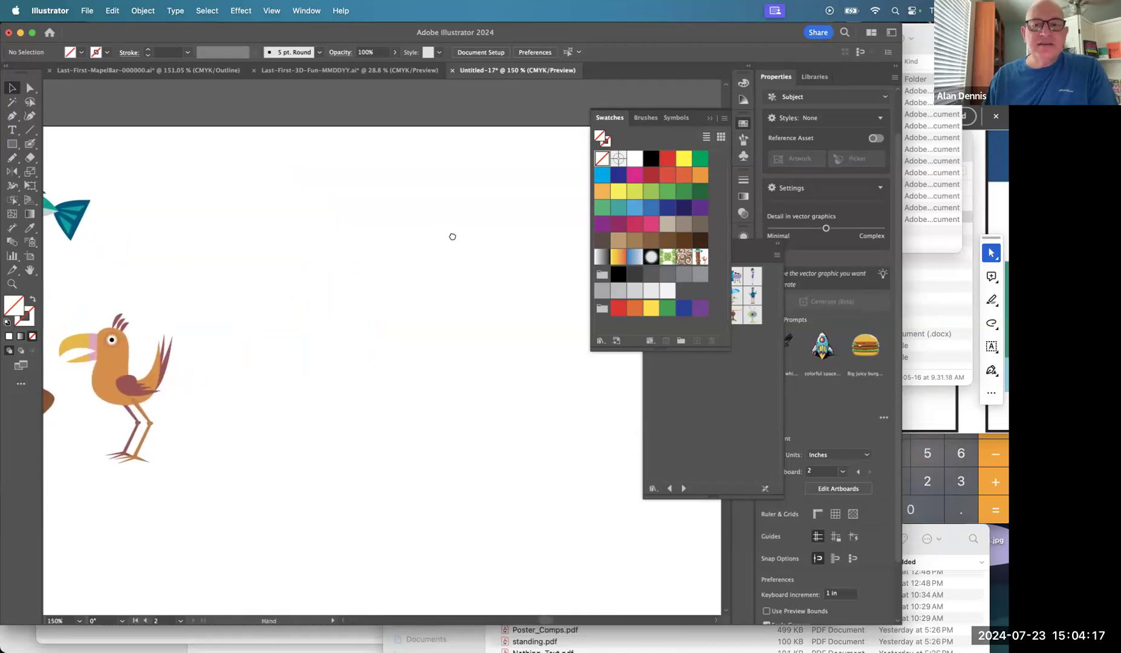
{"action": "left_click", "coordinate": [636, 175]}
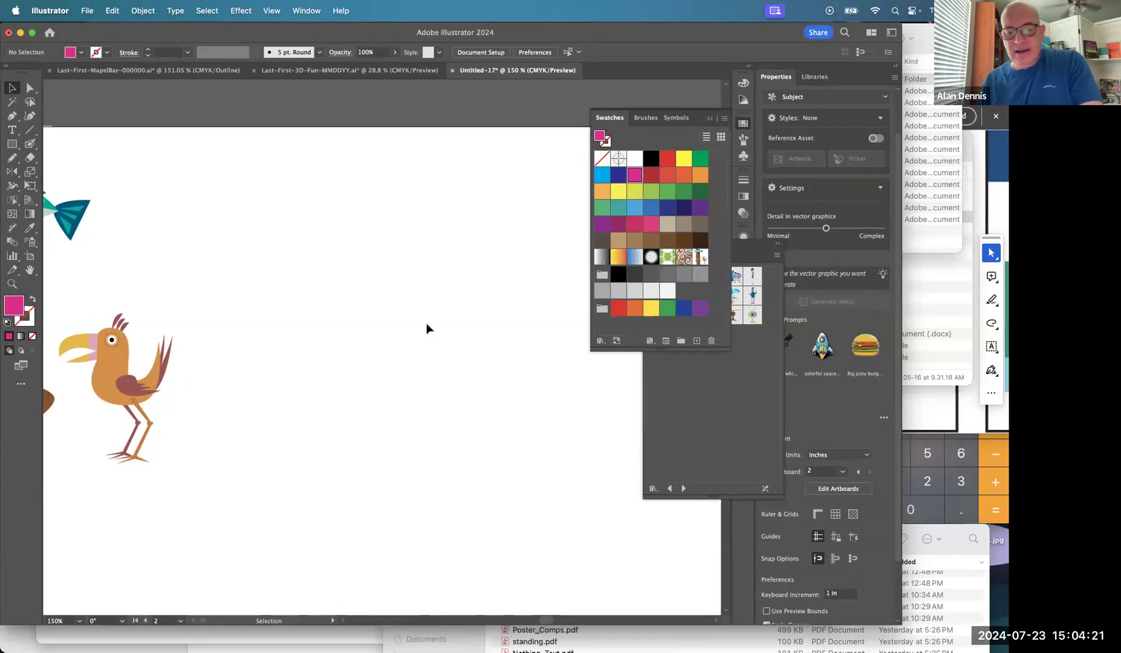
{"action": "key", "text": "l"}
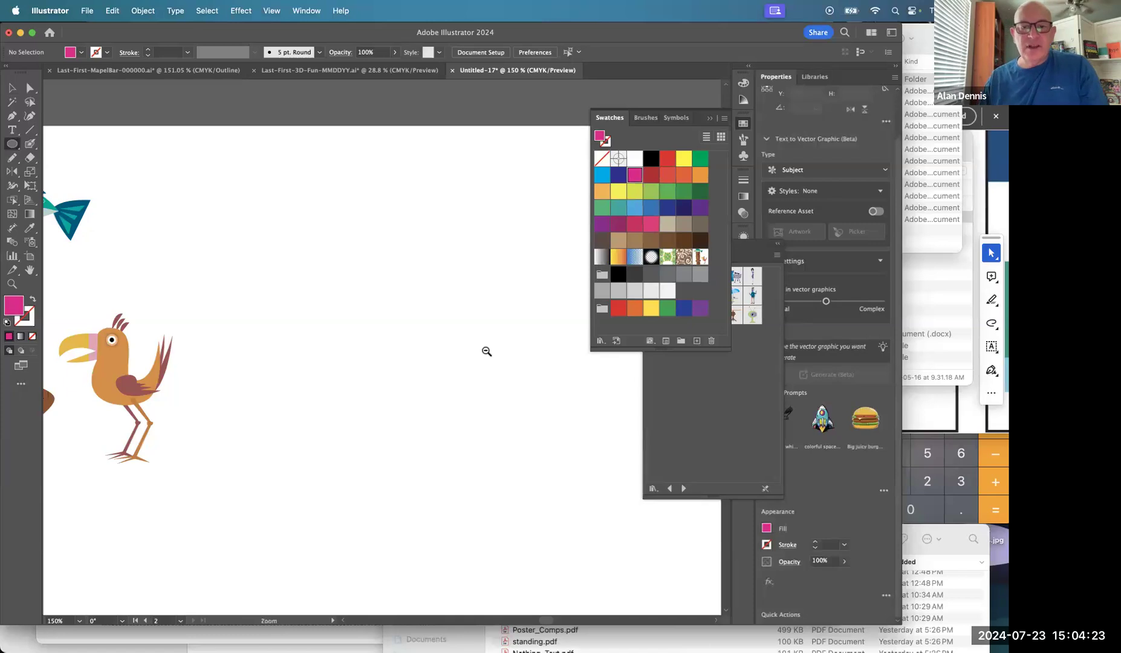
{"action": "left_click", "coordinate": [487, 352], "text": "alt+super"}
{"action": "left_click", "coordinate": [486, 351], "text": "alt+super"}
{"action": "left_click_drag", "start_coordinate": [487, 351], "coordinate": [453, 223]}
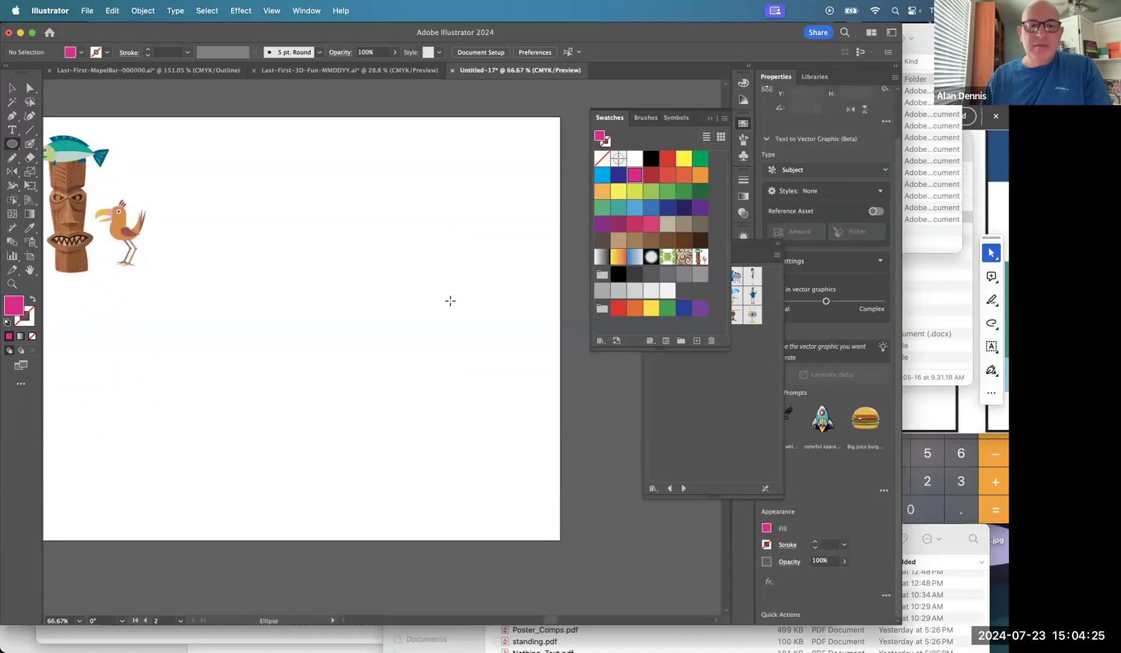
{"action": "left_click_drag", "start_coordinate": [413, 308], "coordinate": [427, 321]}
{"action": "left_click_drag", "start_coordinate": [369, 275], "coordinate": [287, 212]}
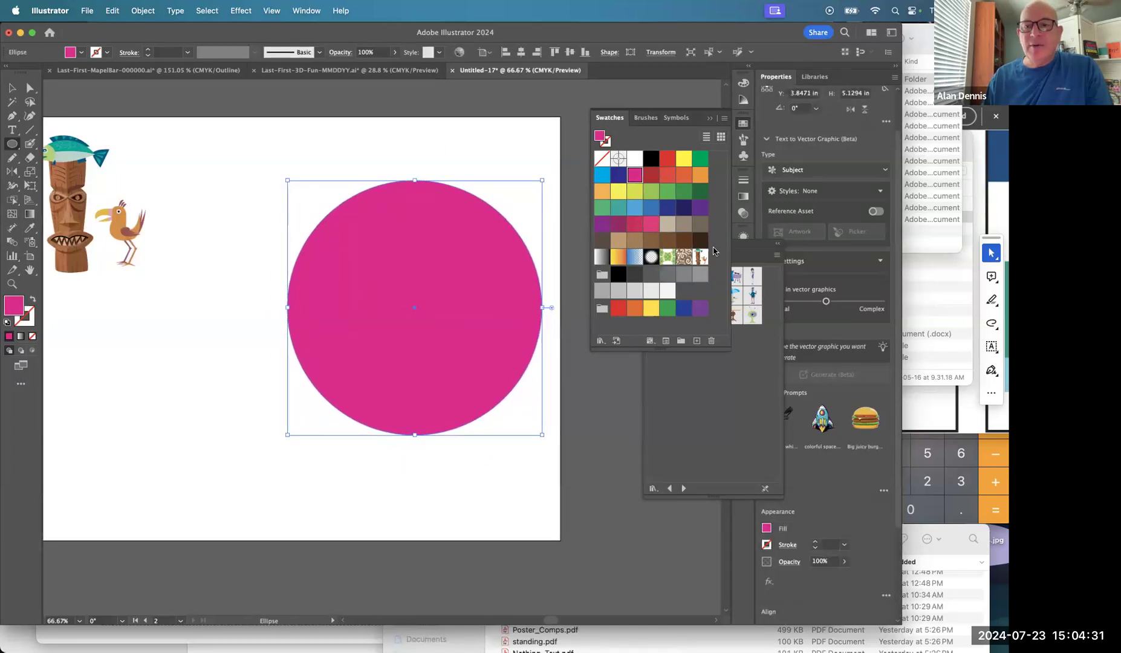
- Try the preset pattern swatches on the circle and fill it with the Tiki Bird-Fish pattern
{"action": "left_click", "coordinate": [683, 257]}
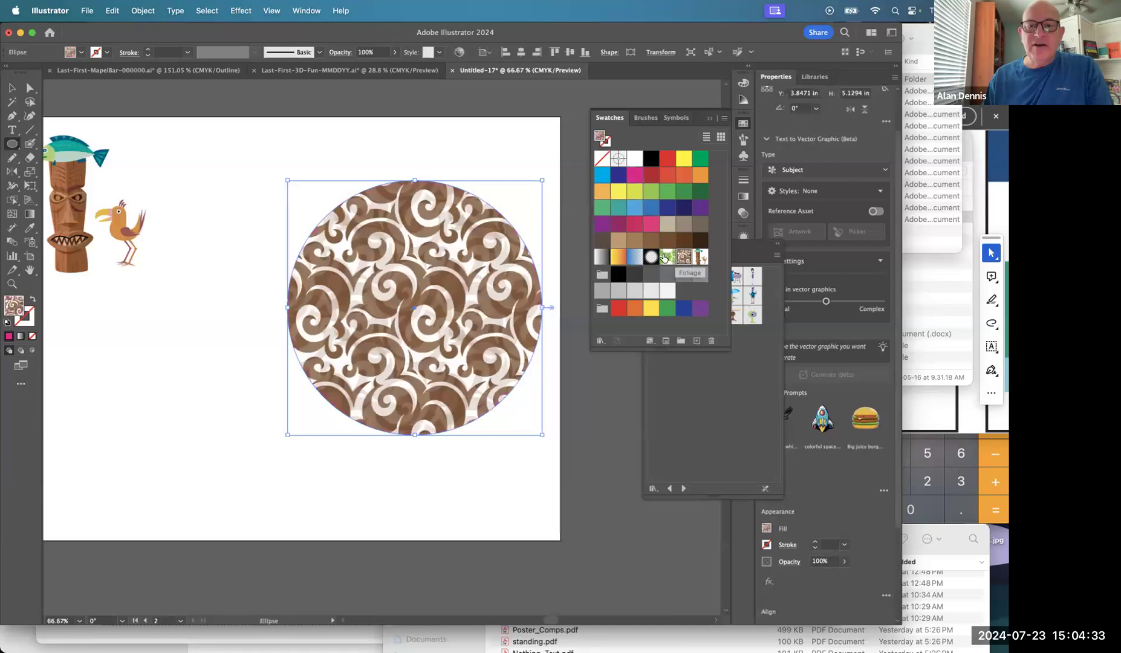
{"action": "left_click", "coordinate": [665, 258]}
{"action": "left_click", "coordinate": [684, 257]}
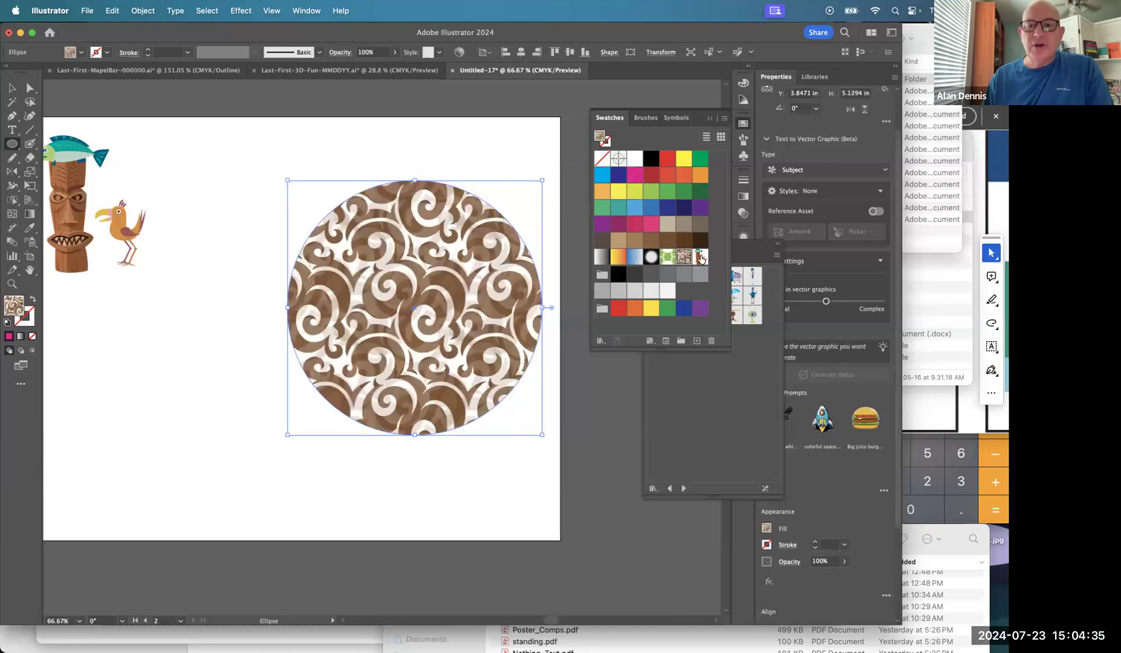
{"action": "left_click", "coordinate": [700, 258]}
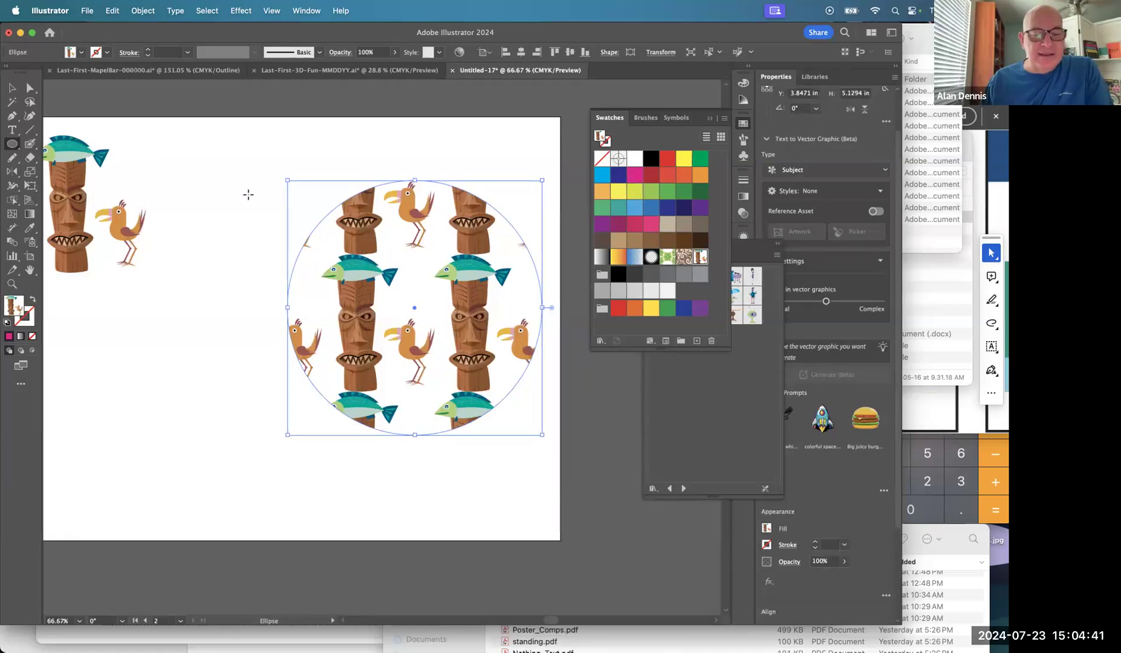
- Scale only the circle's pattern uniformly to 50%, with Transform Objects off and Transform Patterns on
{"action": "key", "text": "s"}
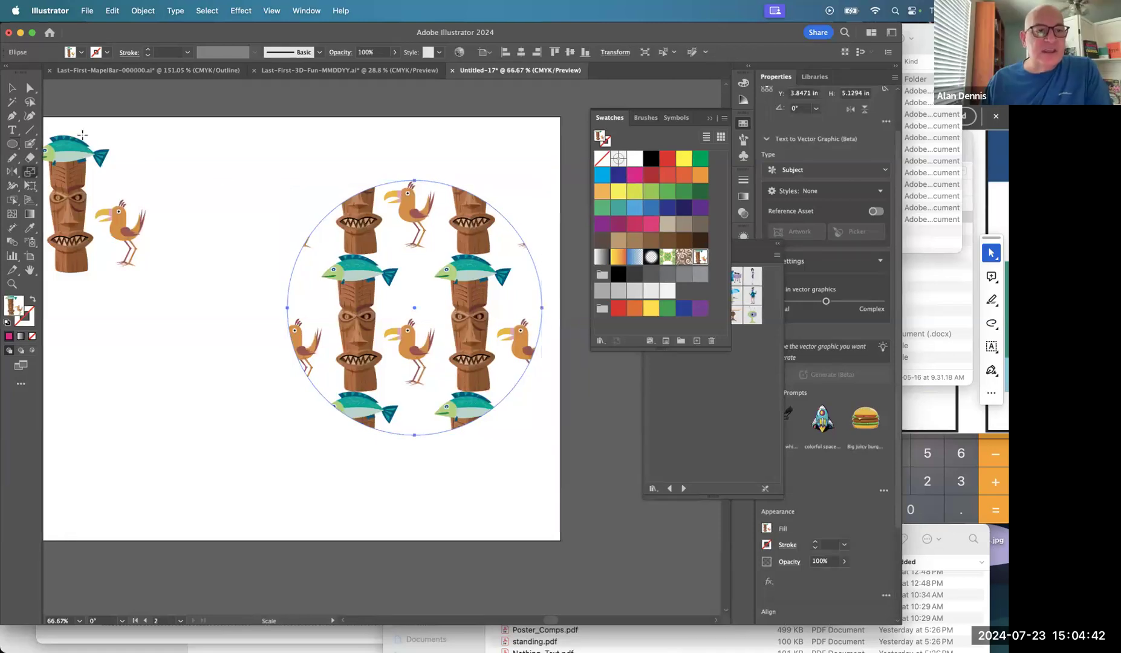
{"action": "double_click", "coordinate": [31, 173]}
{"action": "left_click_drag", "start_coordinate": [254, 371], "coordinate": [179, 173]}
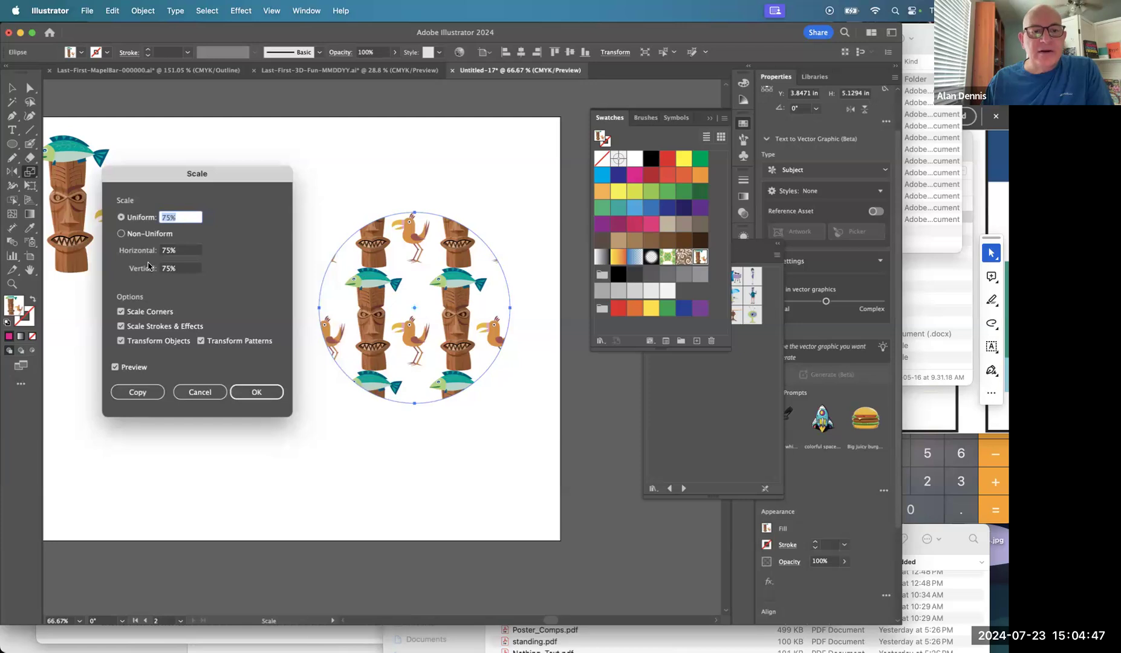
{"action": "left_click", "coordinate": [168, 250]}
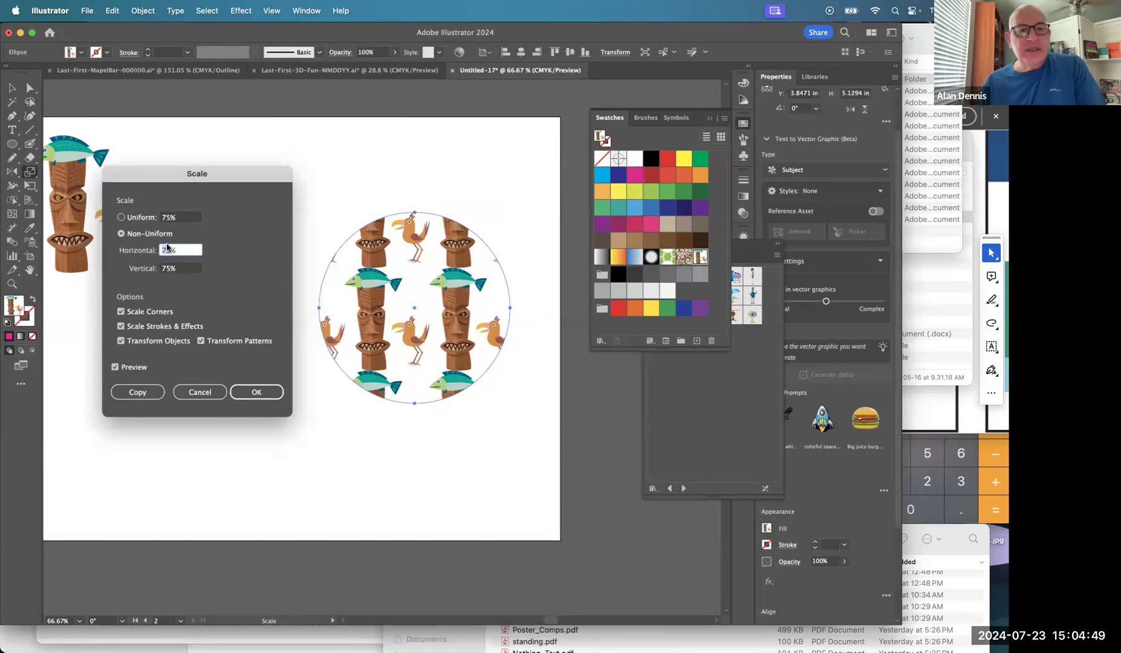
{"action": "left_click", "coordinate": [137, 215]}
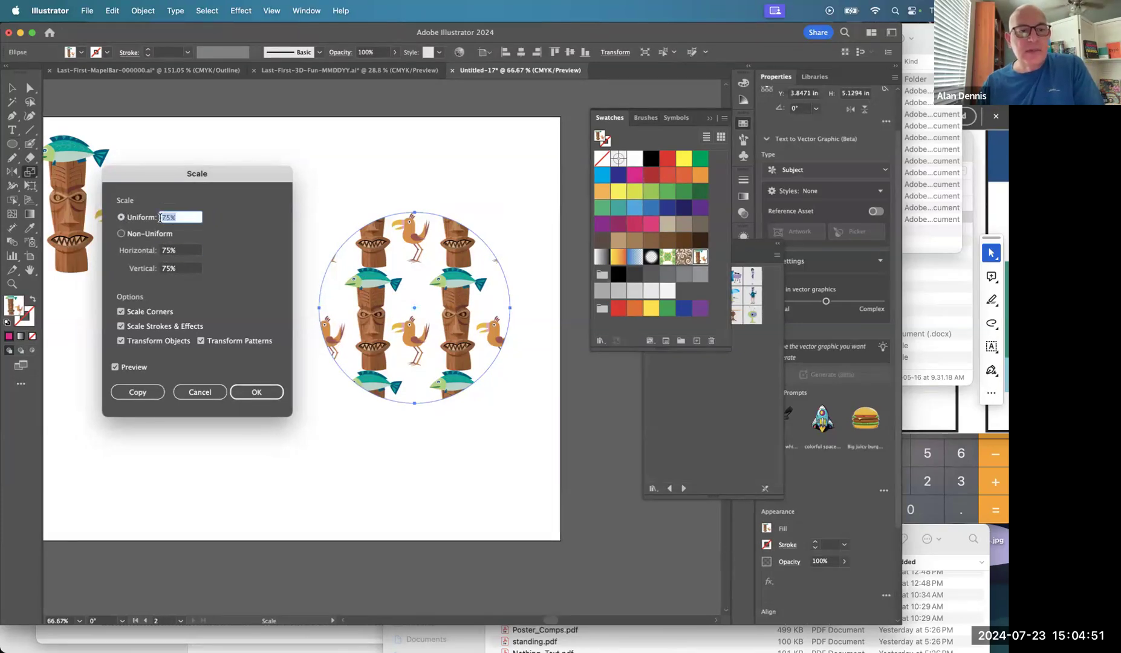
{"action": "key", "text": "BackSpace"}
{"action": "type", "text": "50"}
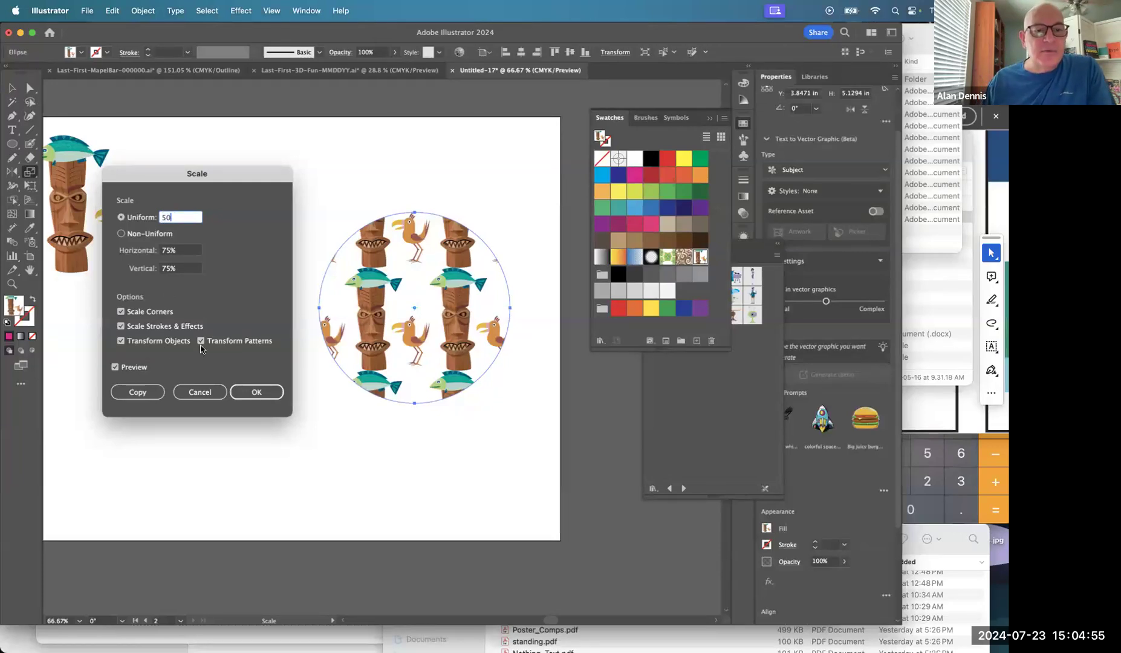
{"action": "left_click", "coordinate": [121, 342]}
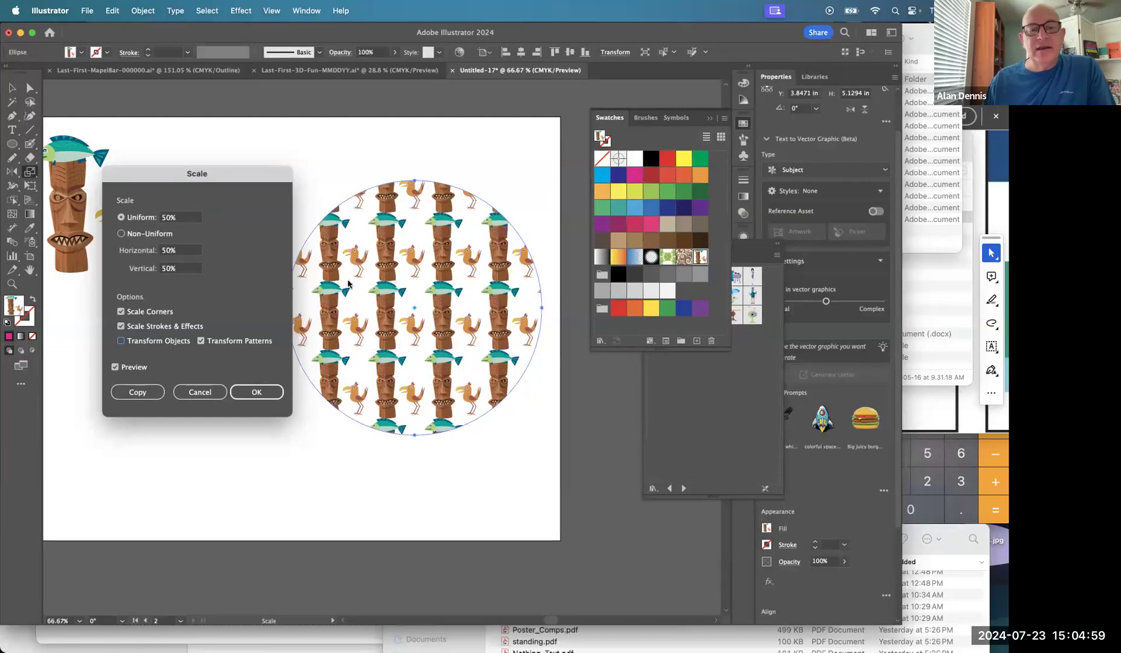
{"action": "left_click", "coordinate": [266, 388]}
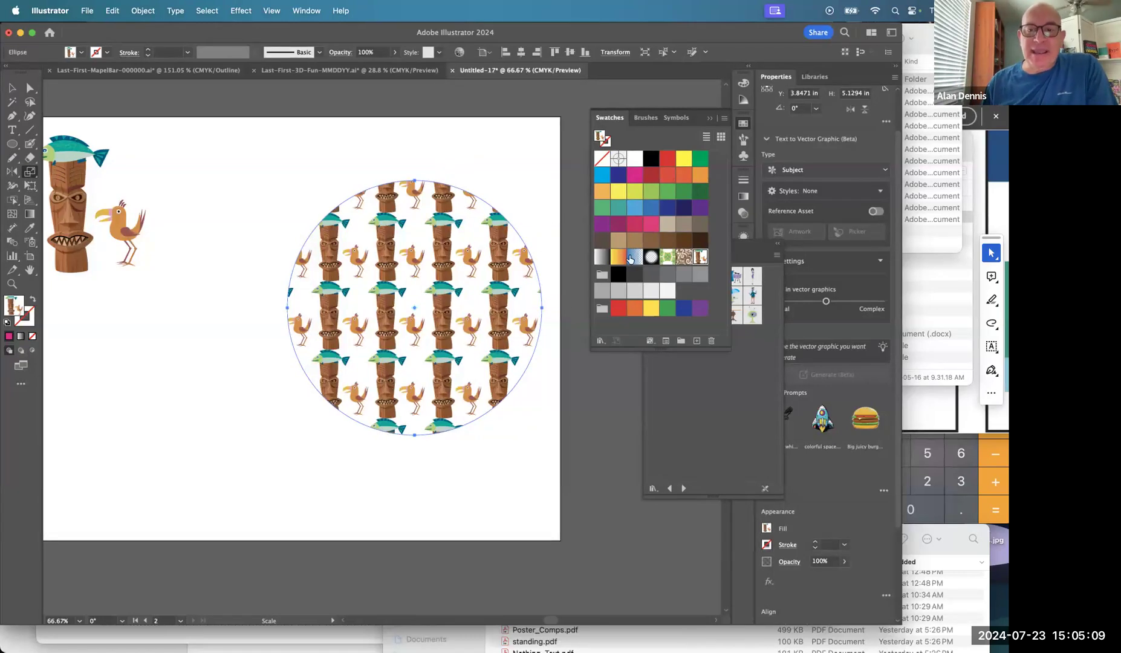
- Try reapplying the Tiki Bird-Fish swatch to the circle, and undo it
{"action": "left_click", "coordinate": [702, 257]}
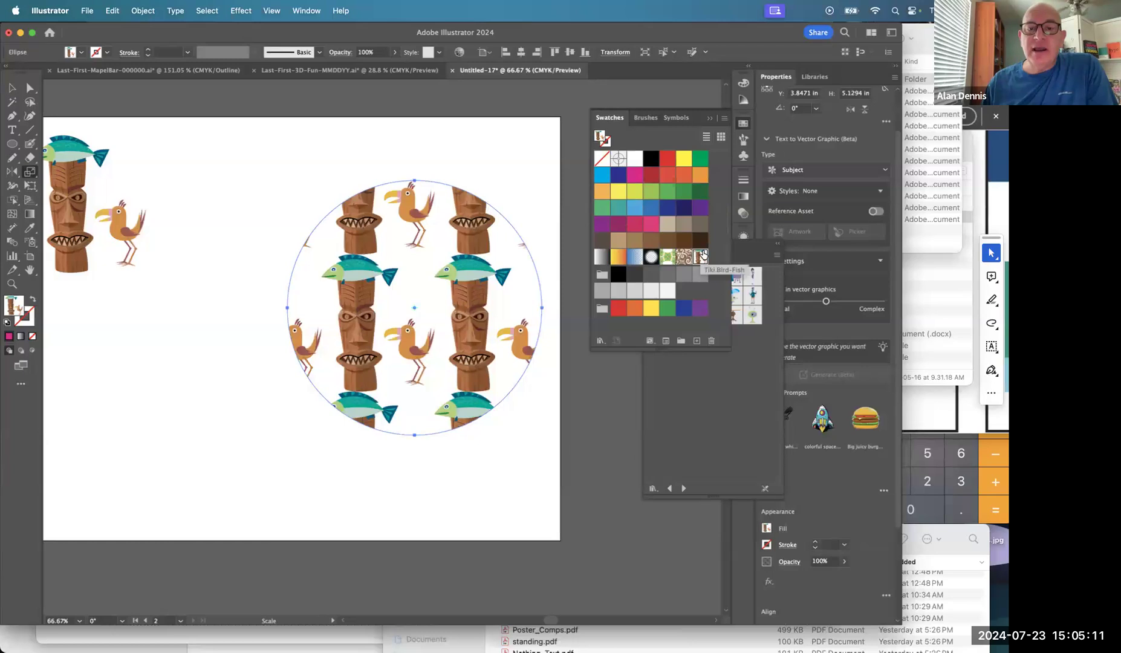
{"action": "key", "text": "super+z"}
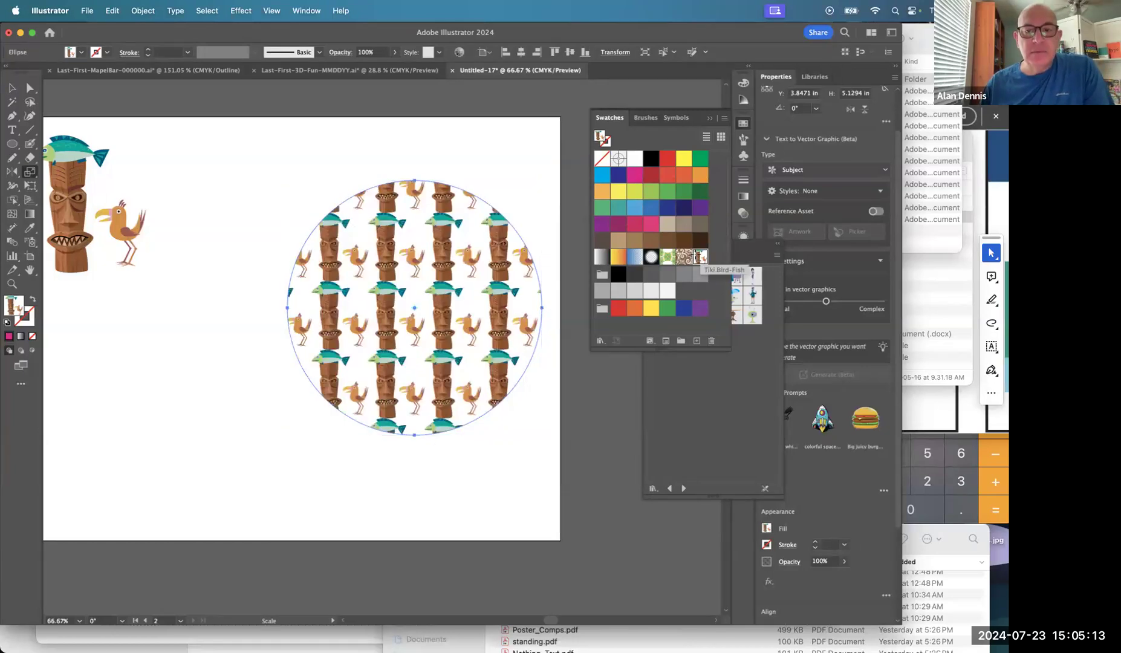
- Open the Tiki Bird-Fish pattern for editing, compare the brick and Hex by Column tile types, and set it to Brick by Row
{"action": "left_click", "coordinate": [564, 424]}
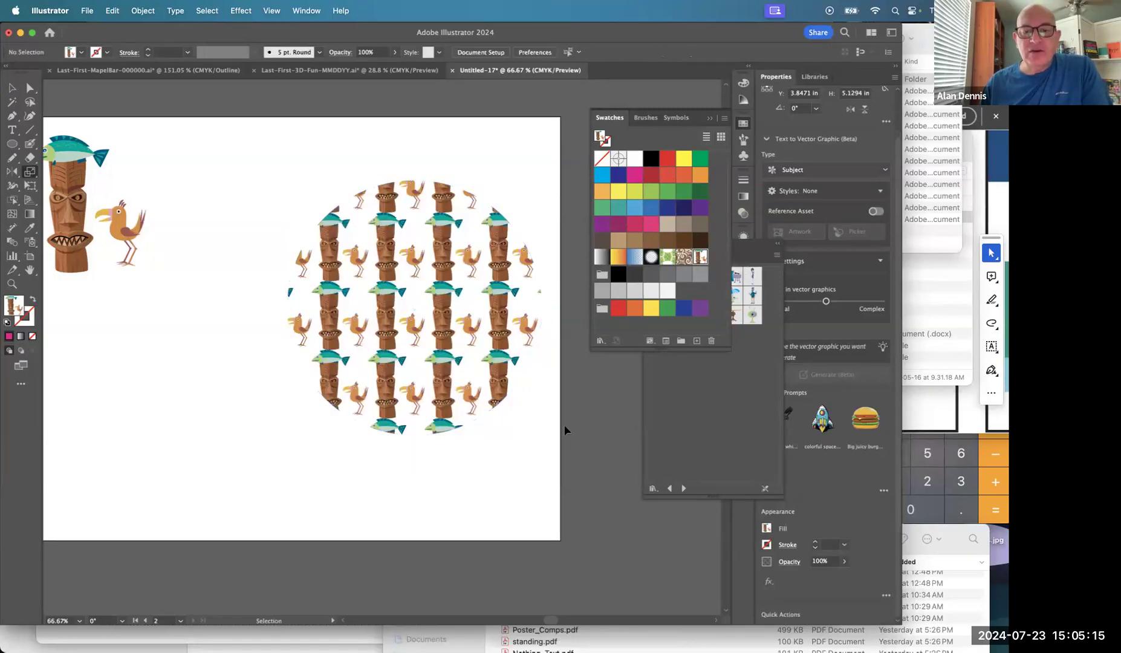
{"action": "double_click", "coordinate": [700, 257]}
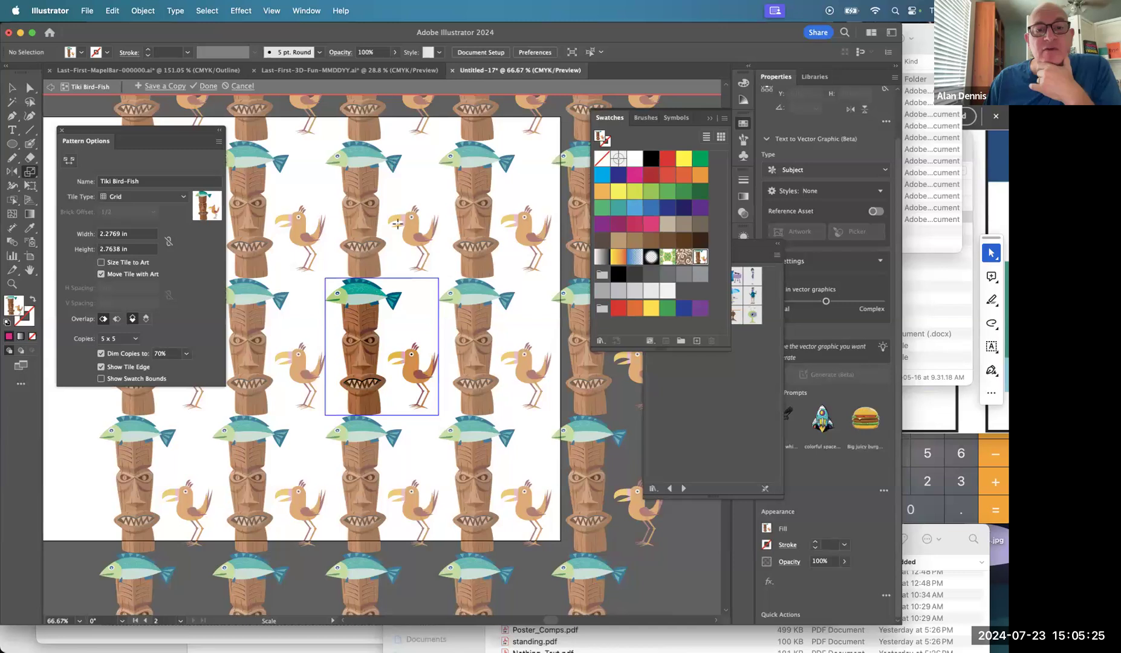
{"action": "left_click", "coordinate": [123, 198]}
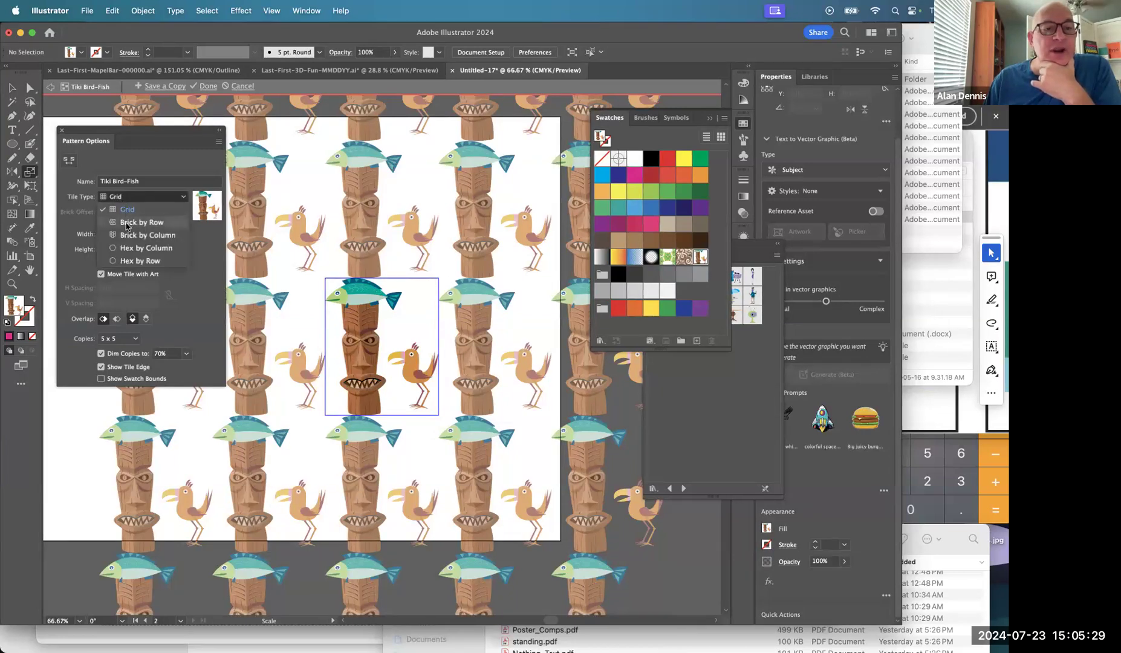
{"action": "left_click", "coordinate": [127, 222]}
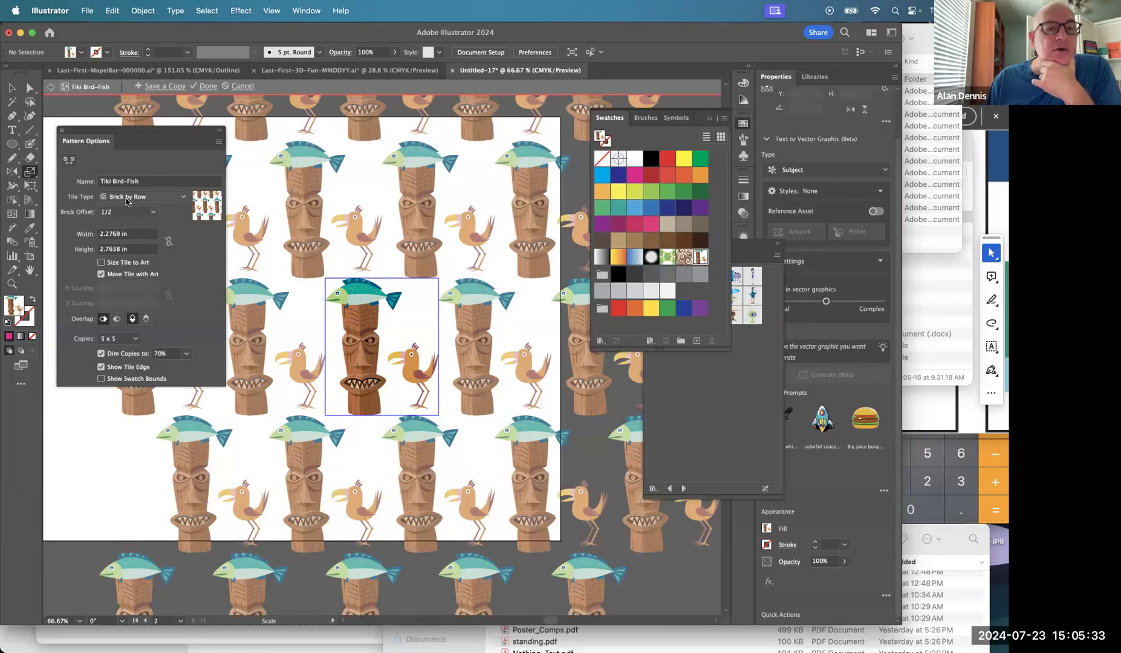
{"action": "left_click", "coordinate": [127, 197]}
{"action": "left_click", "coordinate": [134, 237]}
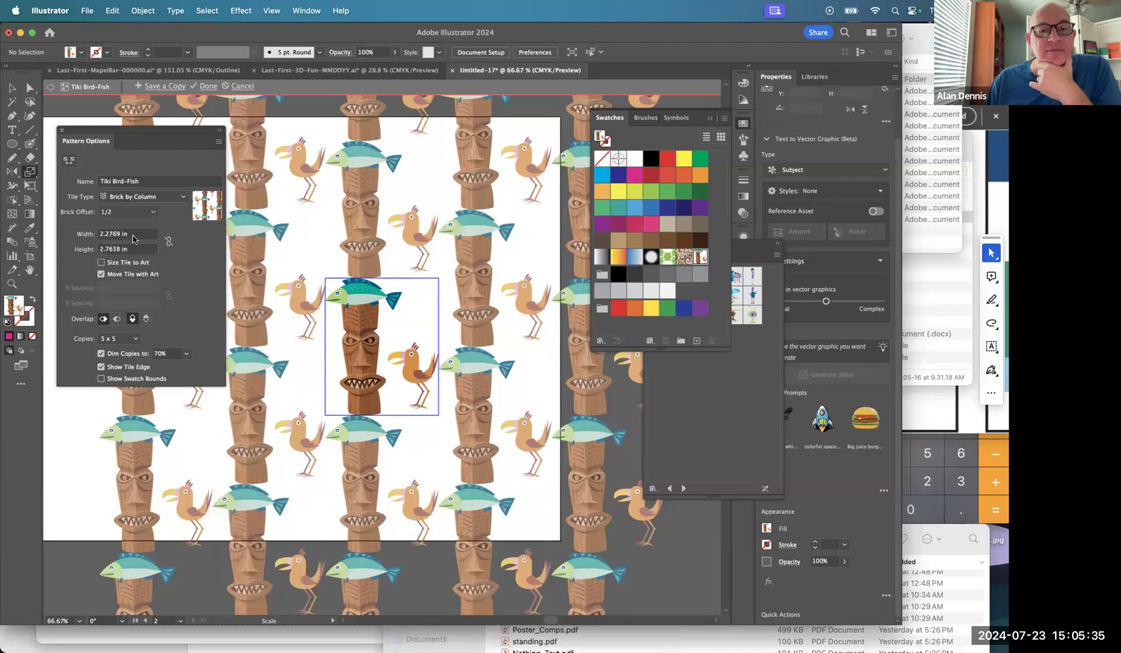
{"action": "left_click", "coordinate": [133, 197]}
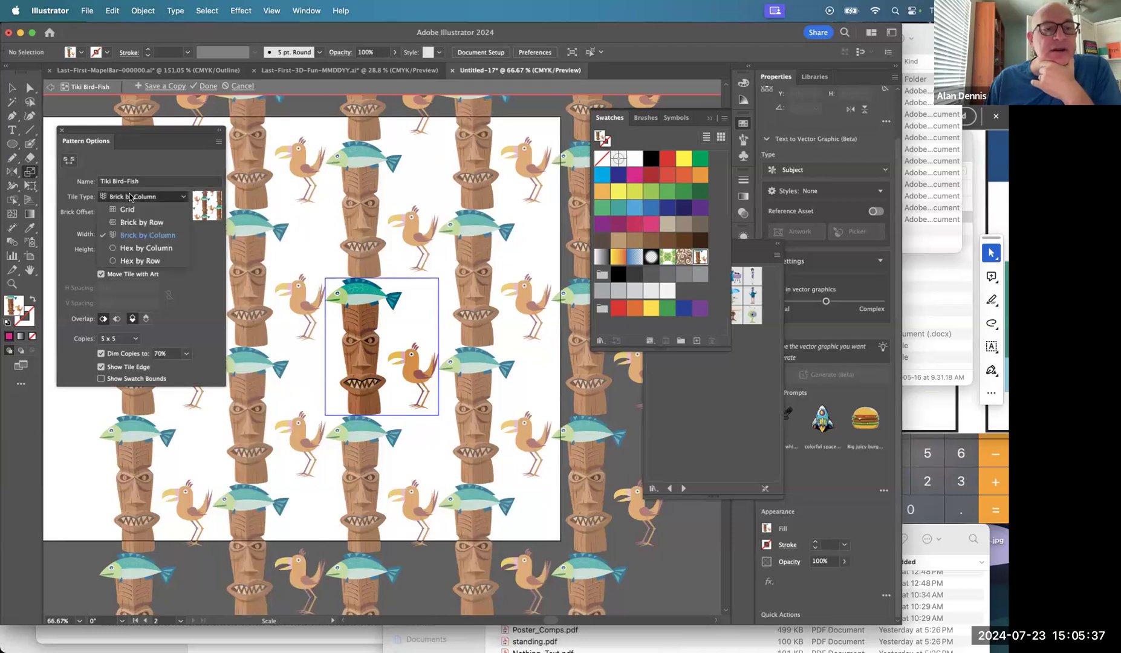
{"action": "left_click", "coordinate": [141, 248]}
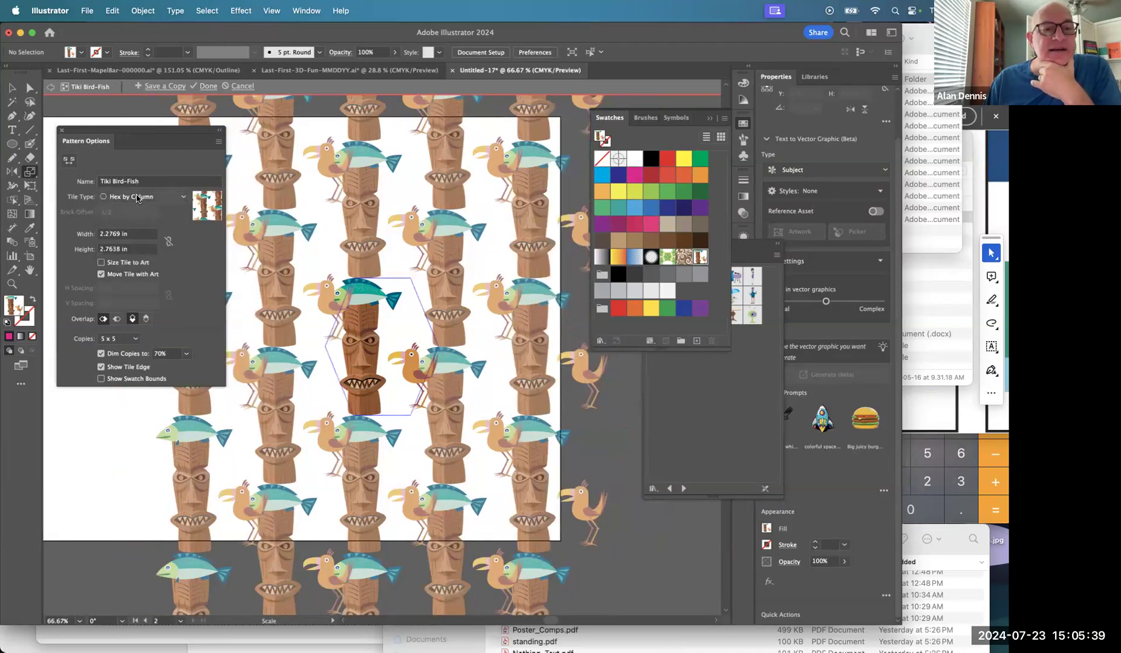
{"action": "left_click", "coordinate": [138, 197]}
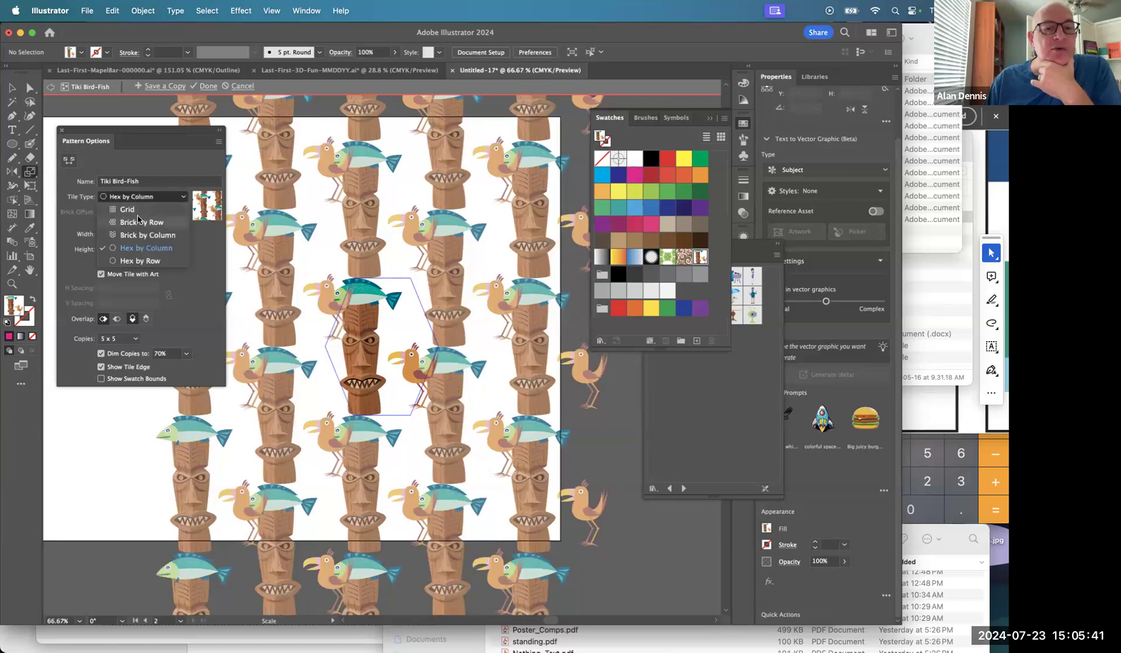
{"action": "left_click", "coordinate": [139, 222]}
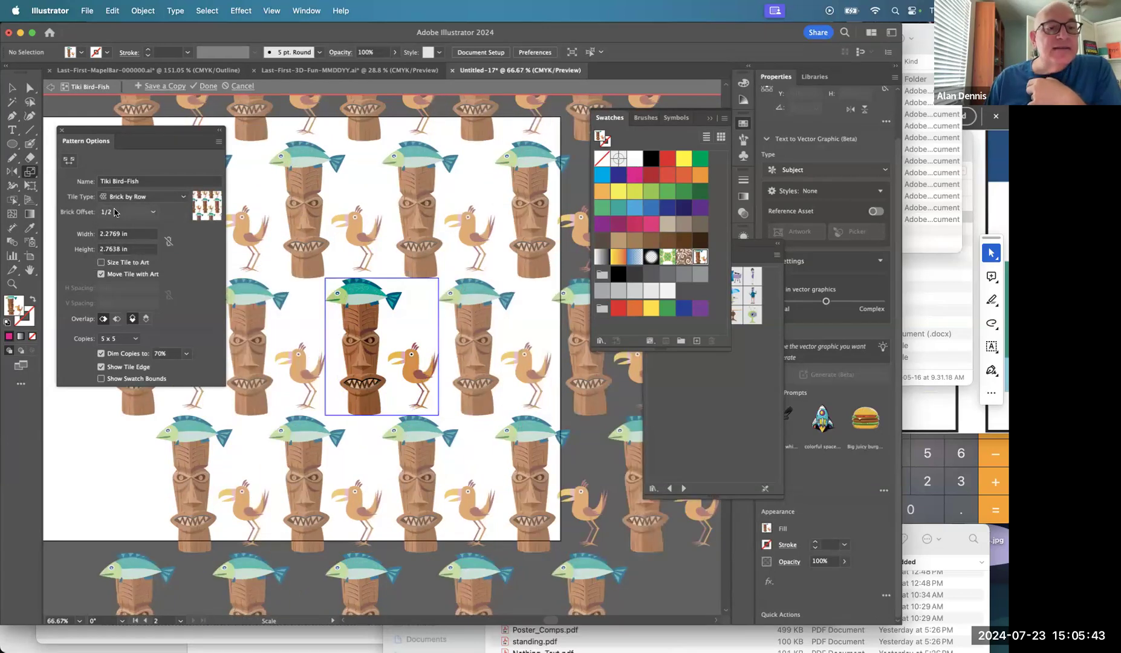
- Try a 3/4 brick offset on the pattern, set the offset to 1/2, and finish pattern editing
{"action": "left_click", "coordinate": [129, 213]}
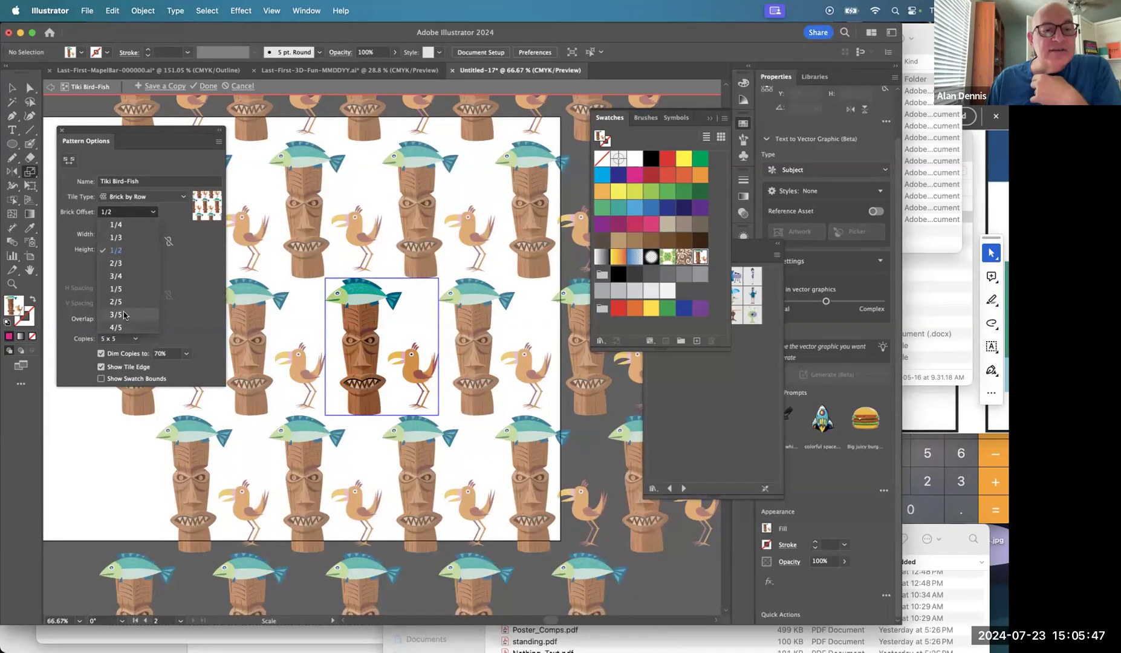
{"action": "left_click", "coordinate": [124, 276]}
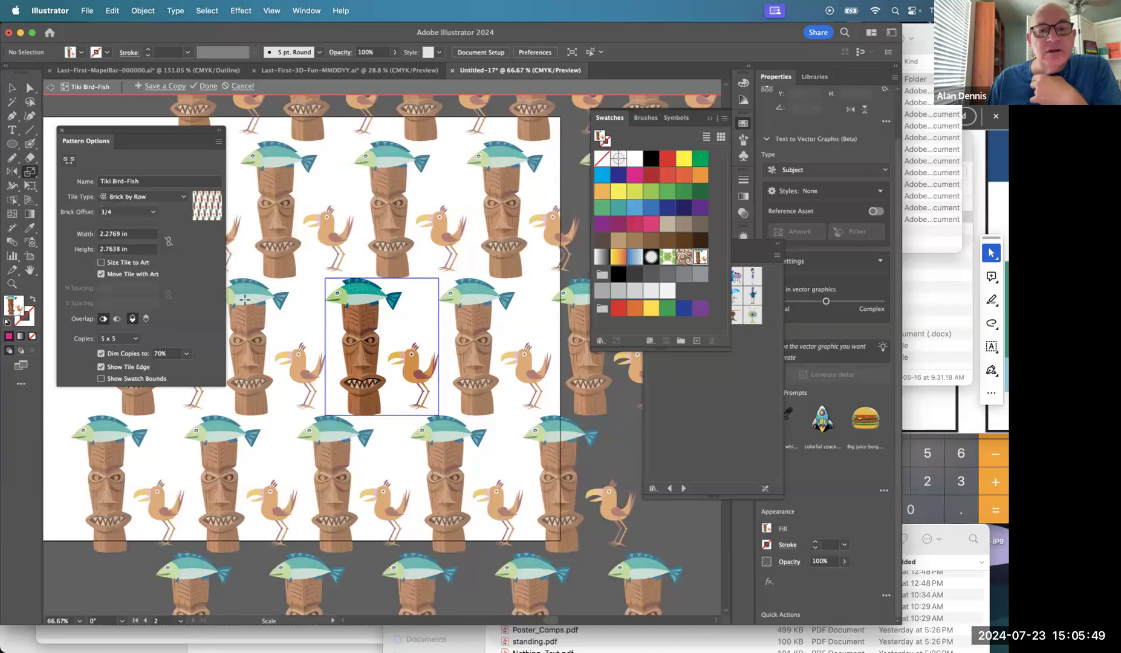
{"action": "left_click", "coordinate": [115, 212]}
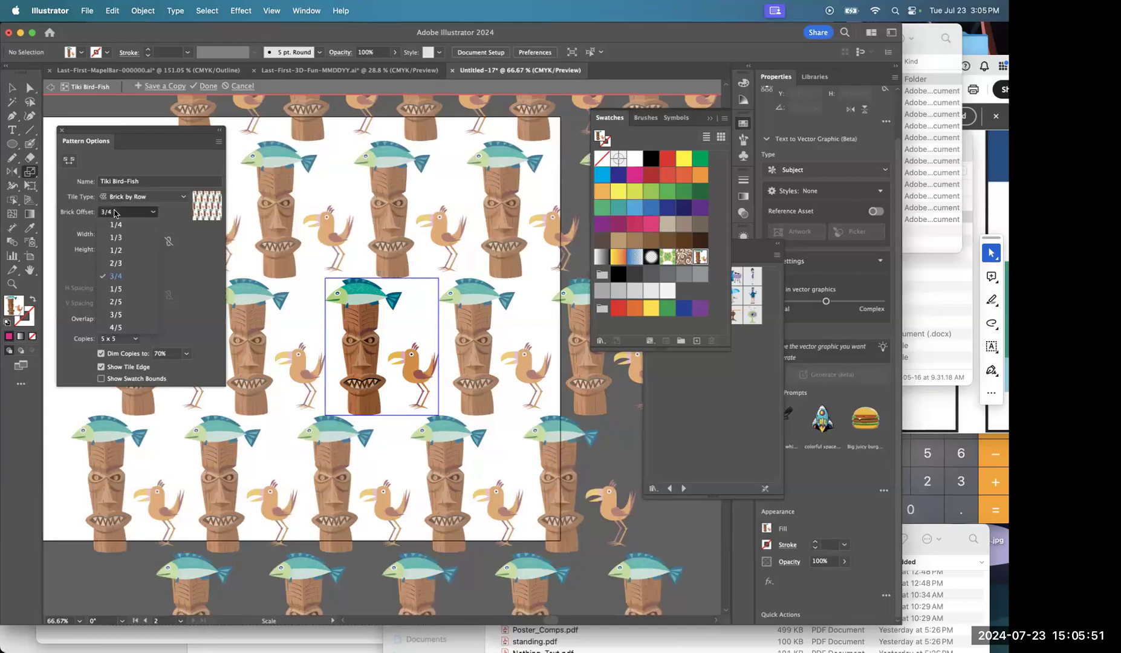
{"action": "left_click", "coordinate": [120, 250]}
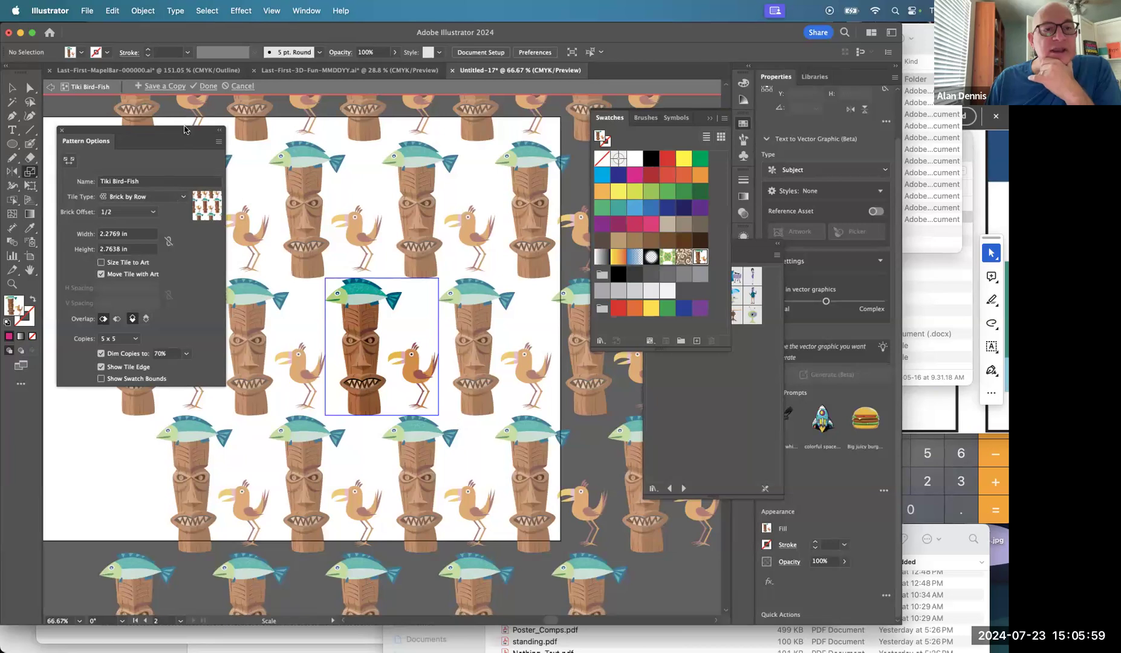
{"action": "left_click", "coordinate": [208, 86]}
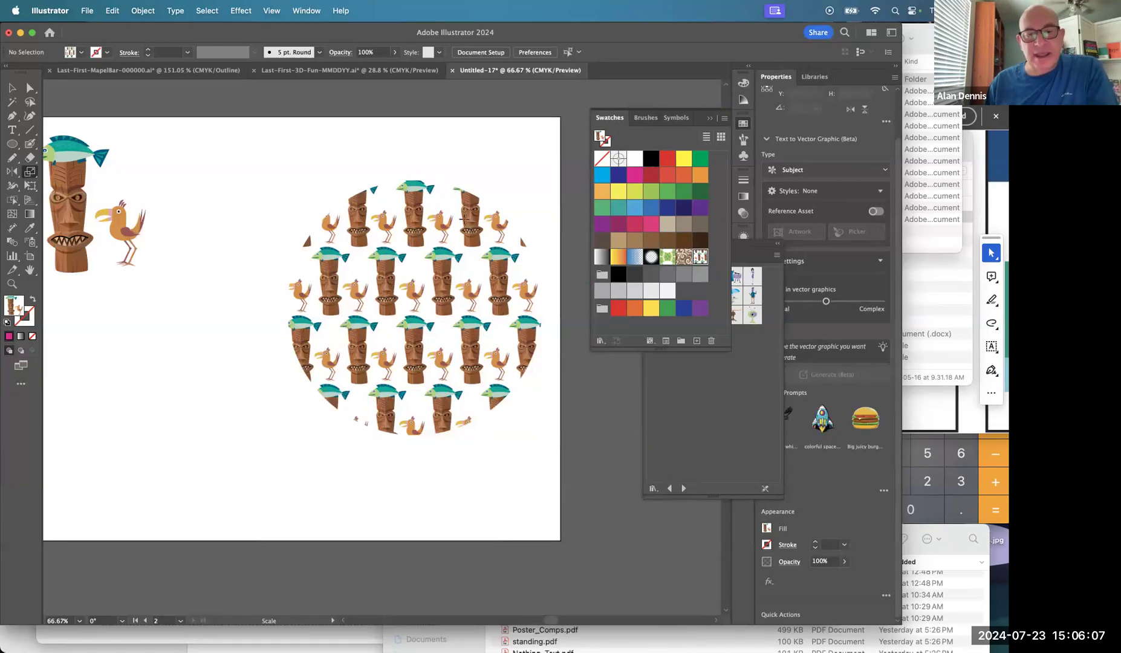
- Paste a copy of the patterned circle directly behind it, try the Orange, Yellow gradient on the copy, and fill it with solid cyan
{"action": "key", "text": "v"}
{"action": "key", "text": "super+y"}
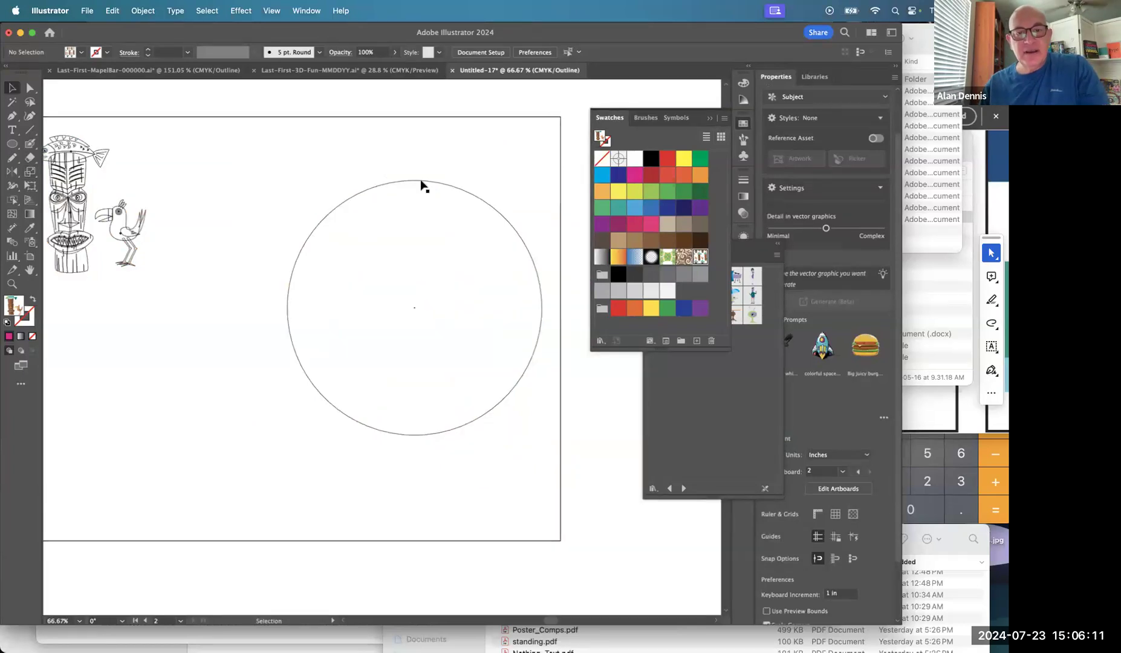
{"action": "left_click", "coordinate": [422, 184]}
{"action": "key", "text": "a"}
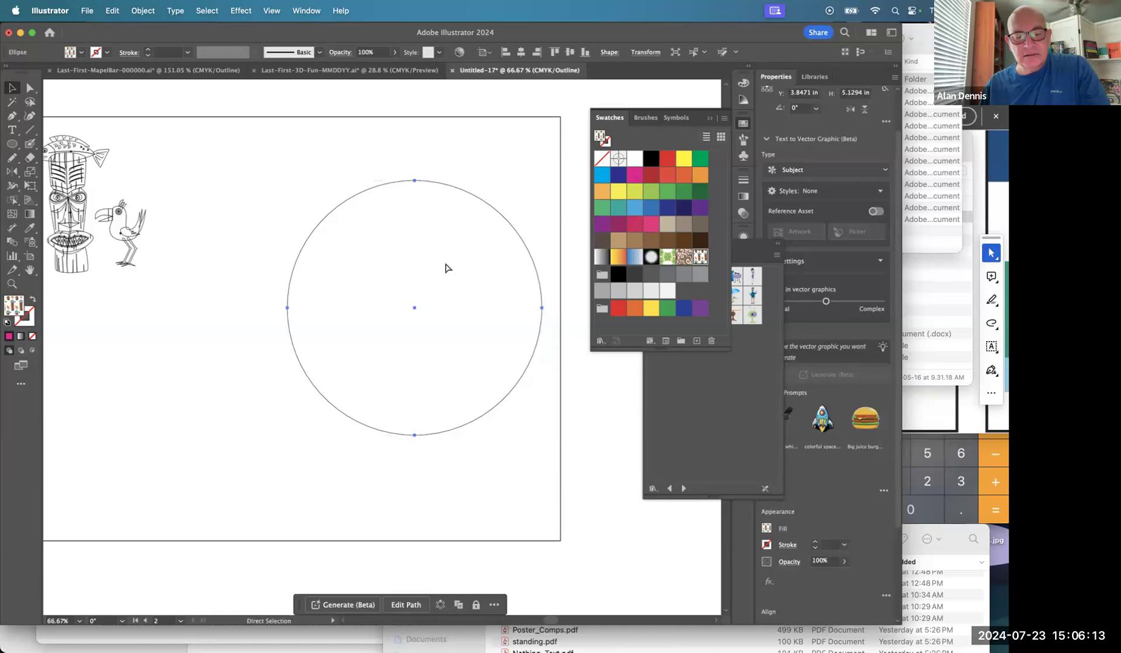
{"action": "key", "text": "super+y"}
{"action": "key", "text": "v"}
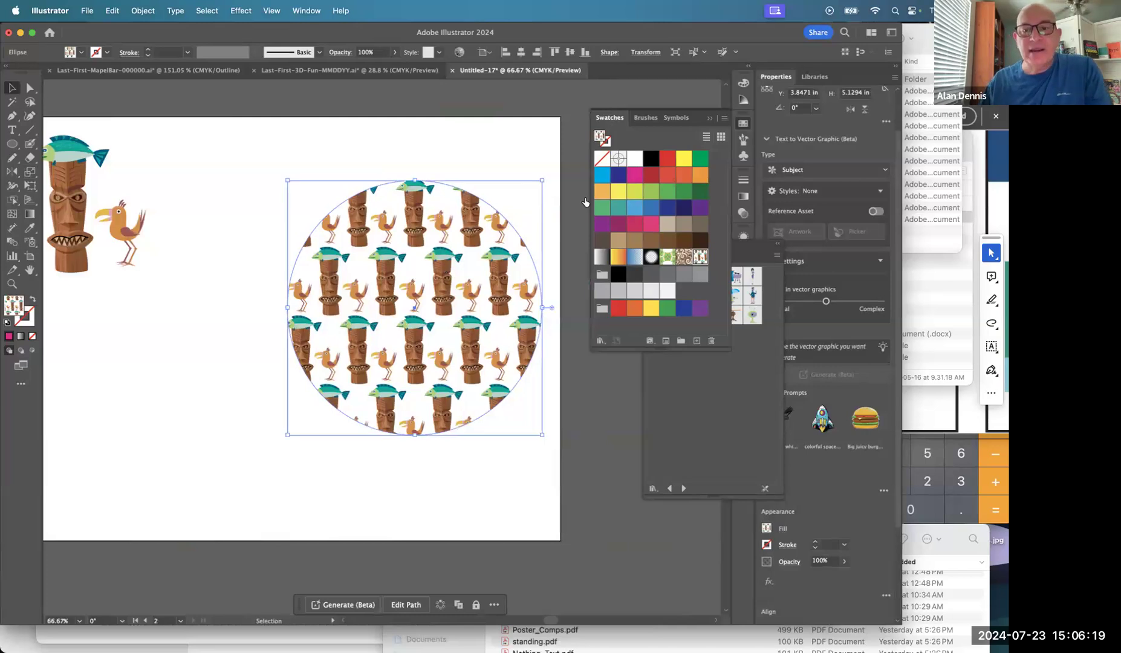
{"action": "left_click", "coordinate": [619, 258]}
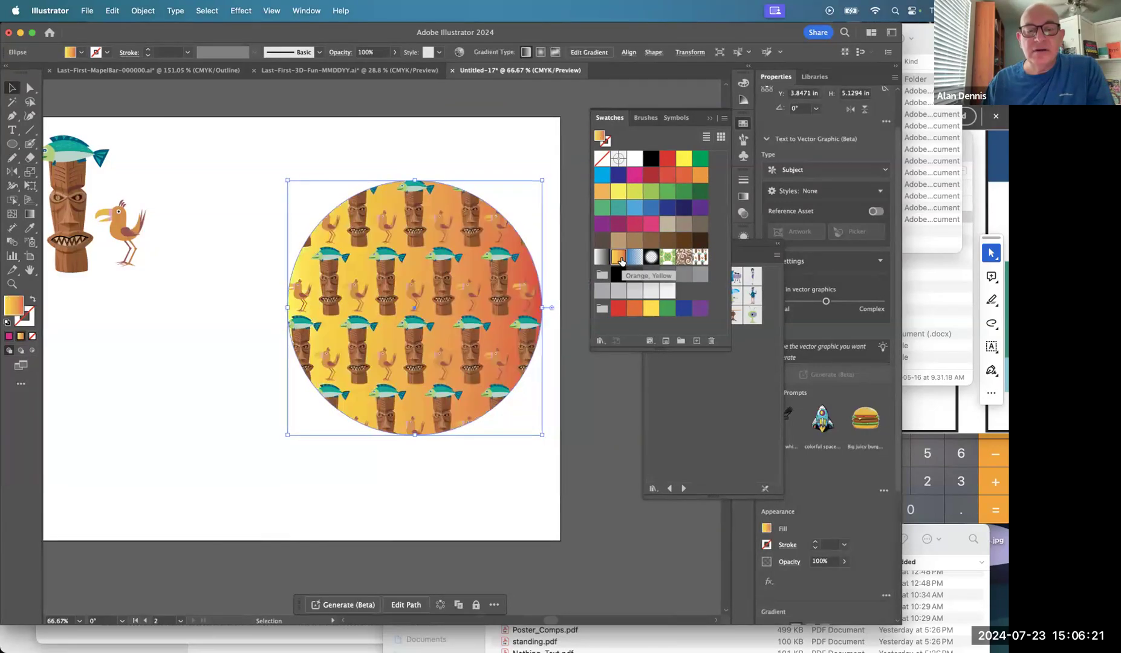
{"action": "left_click", "coordinate": [602, 176]}
- Try moving the patterned circle and the cyan circle apart, undo both moves, and deselect
{"action": "left_click_drag", "start_coordinate": [458, 251], "coordinate": [392, 162]}
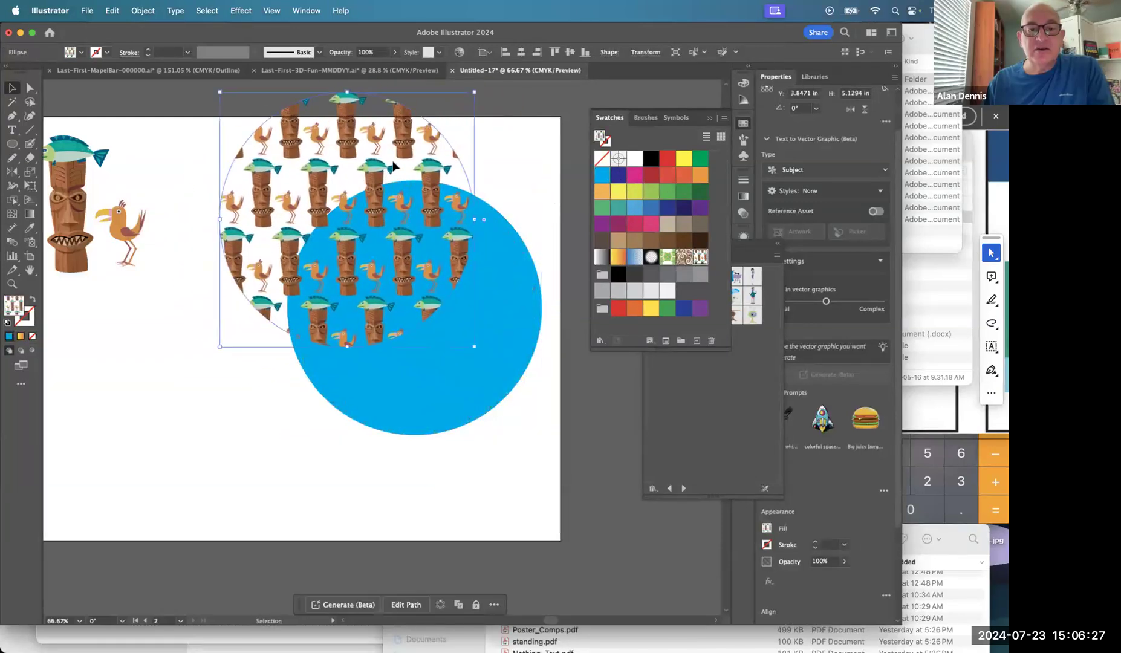
{"action": "left_click_drag", "start_coordinate": [502, 383], "coordinate": [454, 477]}
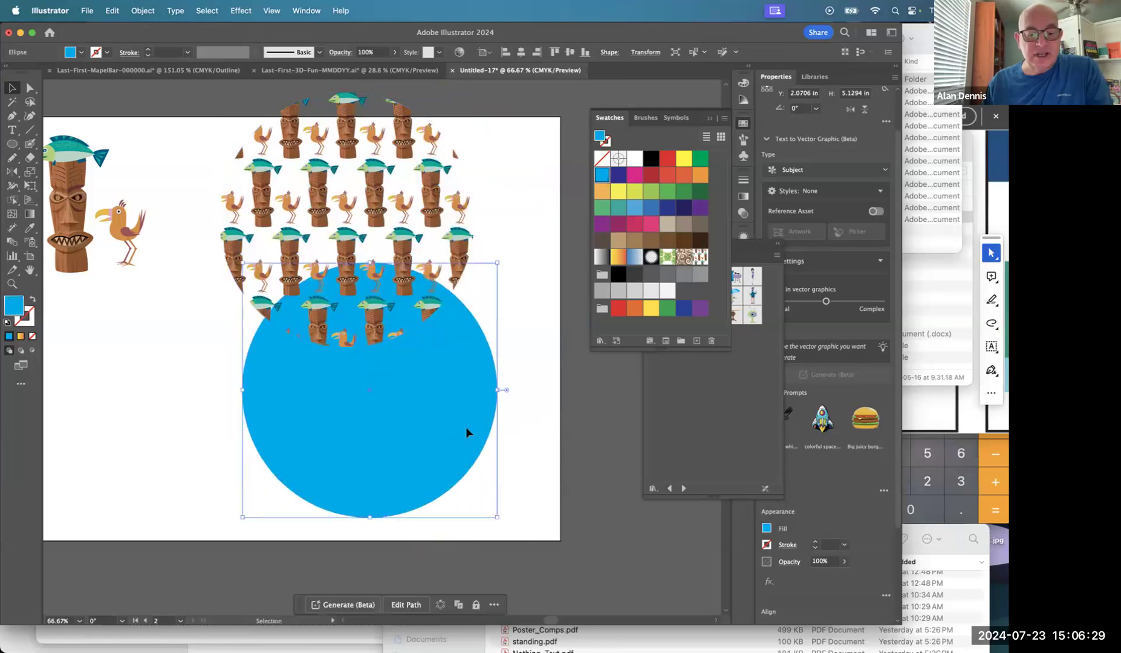
{"action": "key", "text": "super+z"}
{"action": "key", "text": "super+z"}
{"action": "key", "text": "super+z"}
{"action": "key", "text": "v"}
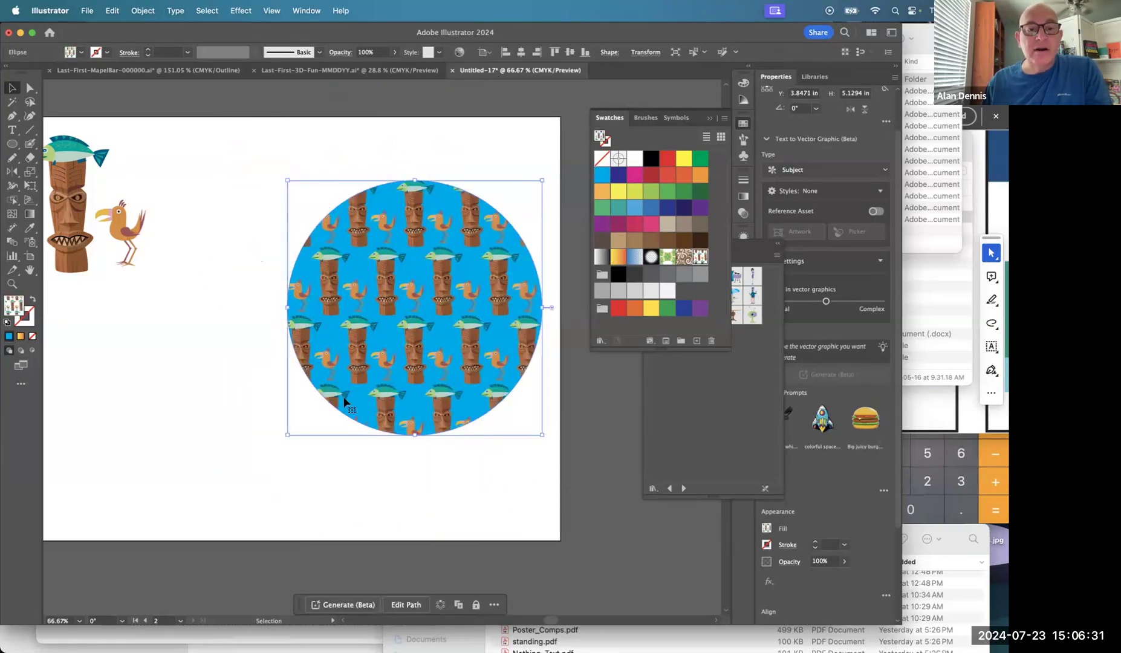
{"action": "left_click", "coordinate": [379, 461]}
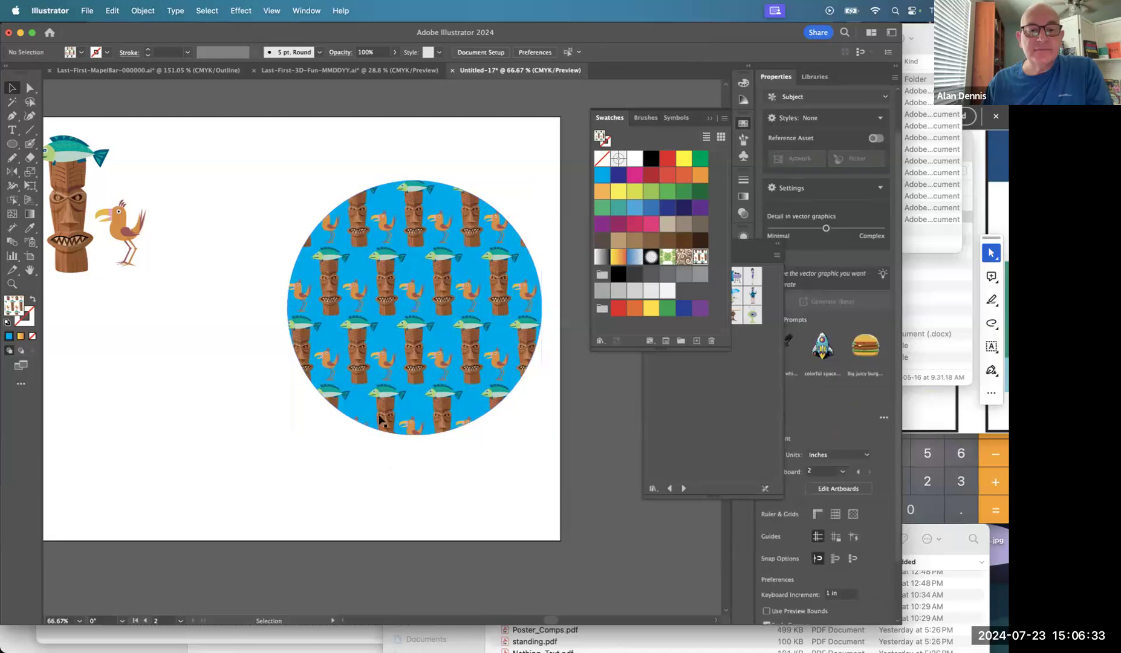
- Reopen the Tiki Bird-Fish pattern for editing and draw a lime rectangle without stroke over the whole tile, about 2.78 in high
{"action": "left_click", "coordinate": [393, 346]}
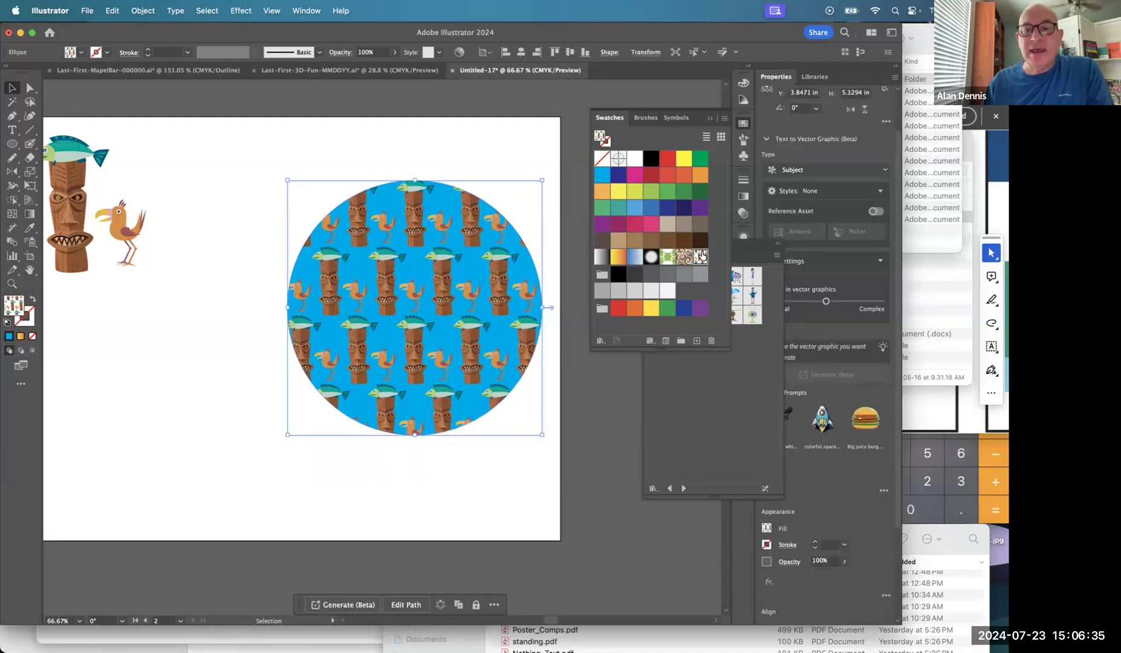
{"action": "double_click", "coordinate": [702, 257]}
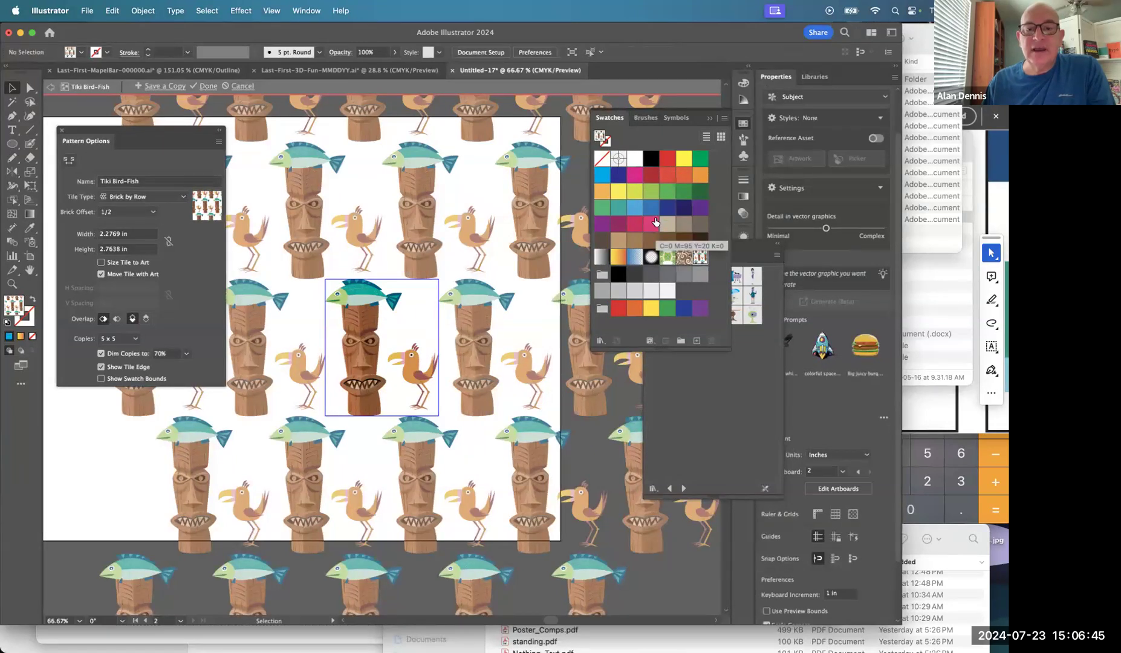
{"action": "left_click", "coordinate": [635, 191]}
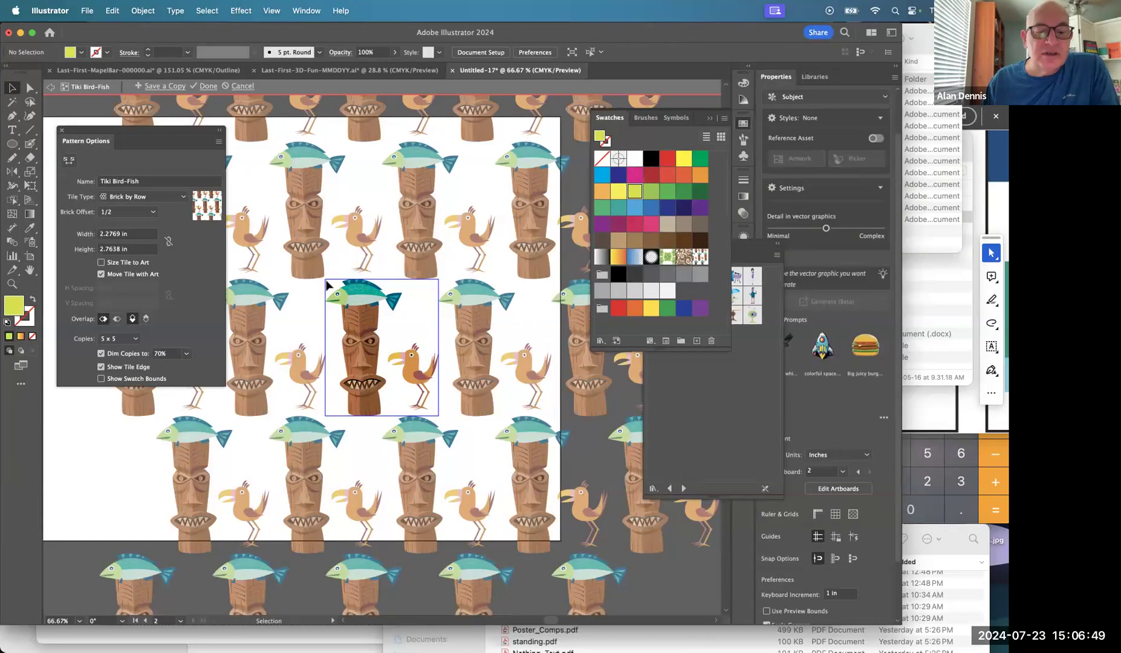
{"action": "key", "text": "m"}
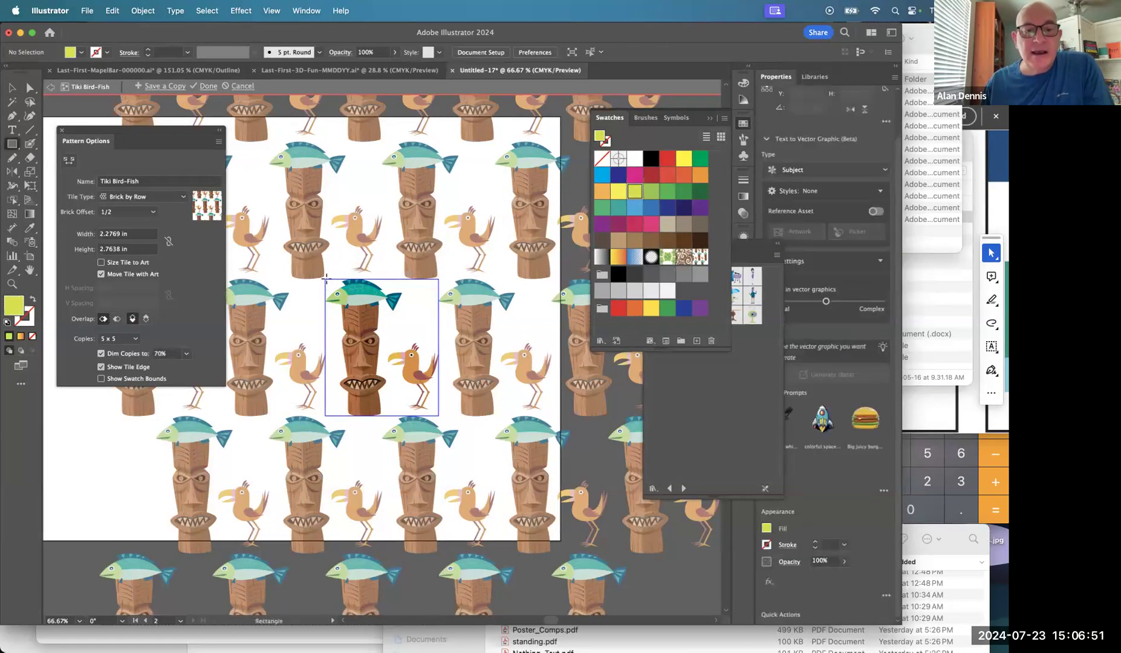
{"action": "left_click_drag", "start_coordinate": [326, 278], "coordinate": [439, 416]}
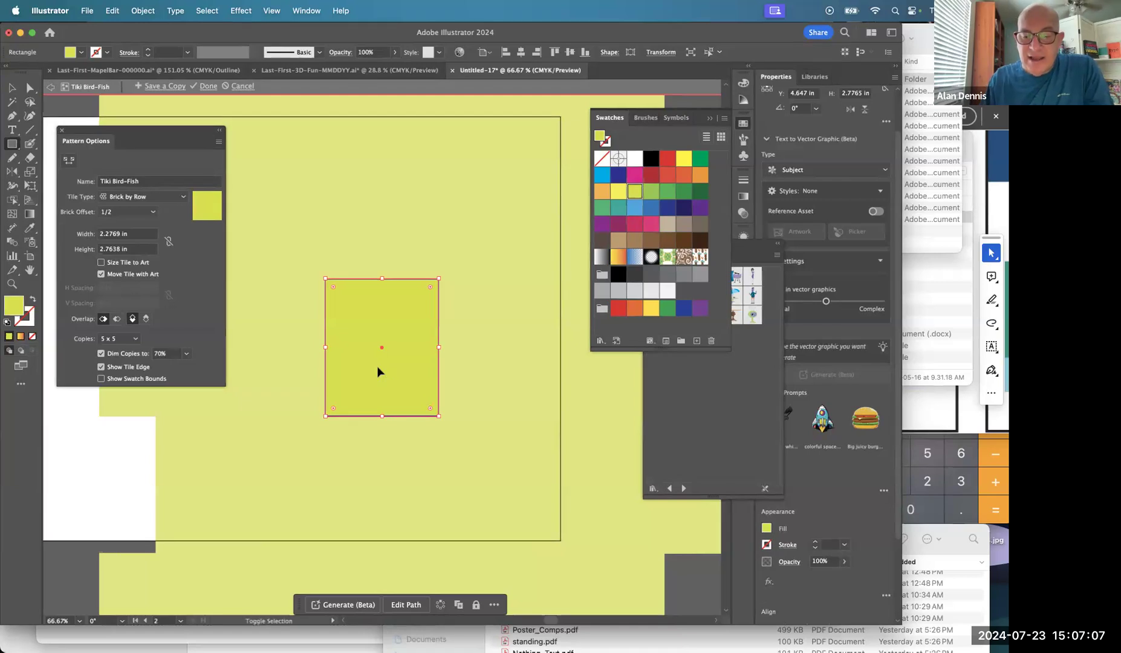
- Send the lime rectangle behind the tile's fish, tiki and bird artwork, and finish pattern editing
{"action": "key", "text": "shift+super+bracketleft"}
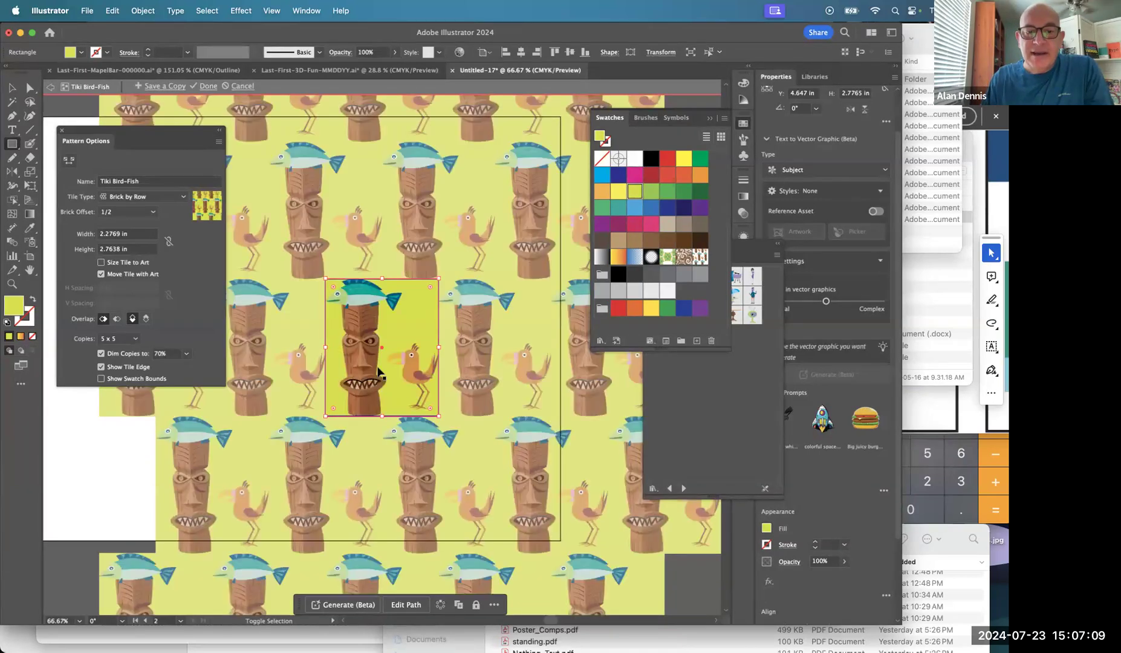
{"action": "key", "text": "super+z"}
{"action": "left_click", "coordinate": [143, 8]}
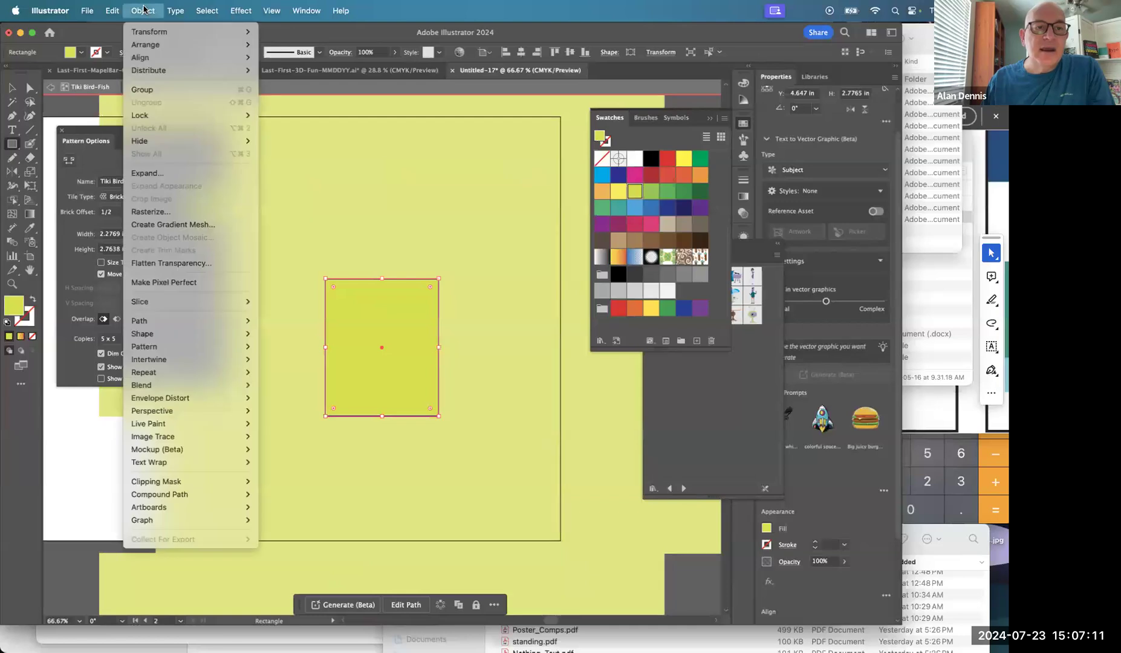
{"action": "mouse_move", "coordinate": [140, 47]}
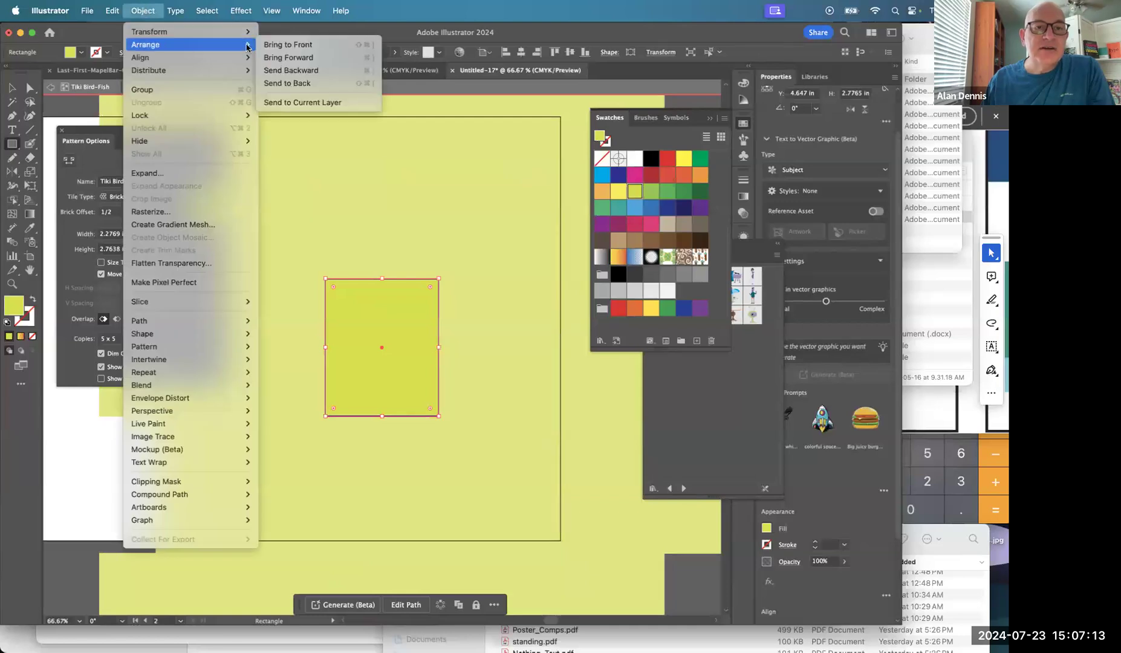
{"action": "left_click", "coordinate": [288, 84]}
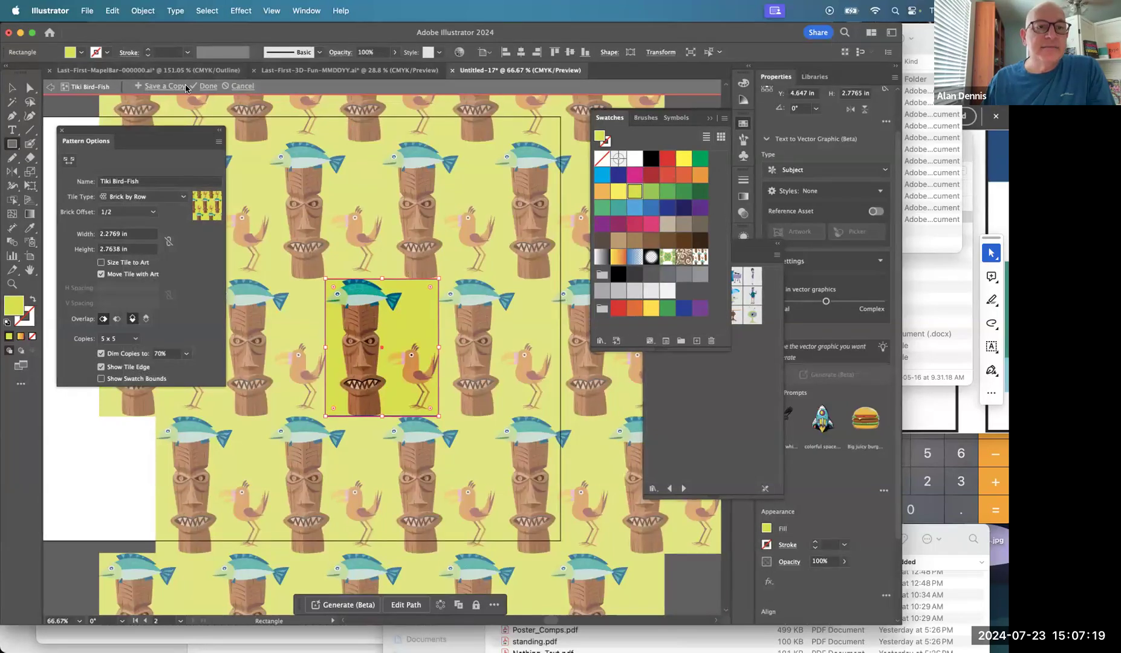
{"action": "left_click", "coordinate": [207, 87]}
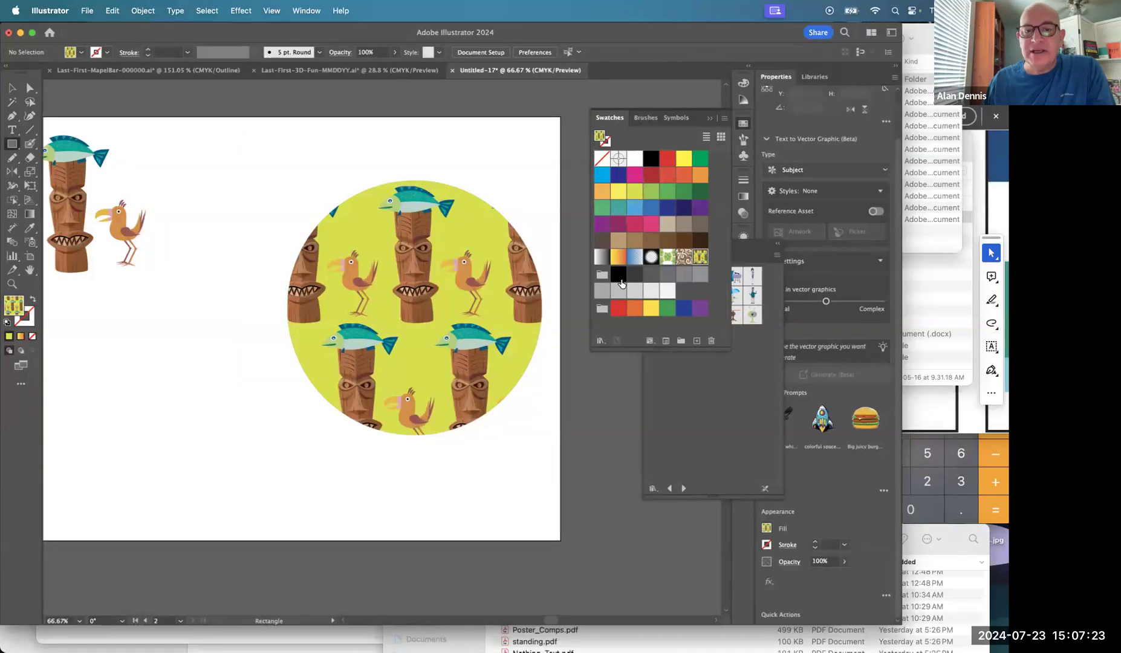
- Move the patterned circle diagonally up and left so it only partly overlaps the cyan circle
{"action": "left_click_drag", "start_coordinate": [478, 293], "coordinate": [431, 265]}
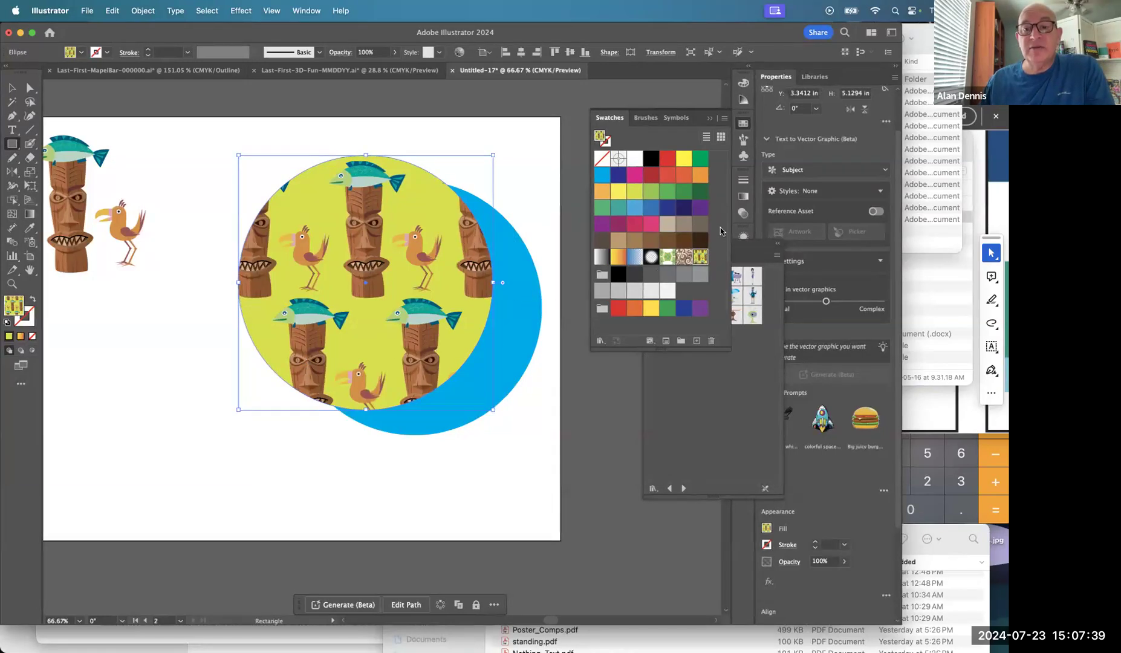
- Try the Multiply, Screen and Soft Light blending modes on the patterned circle, ending on Multiply
{"action": "left_click", "coordinate": [744, 215]}
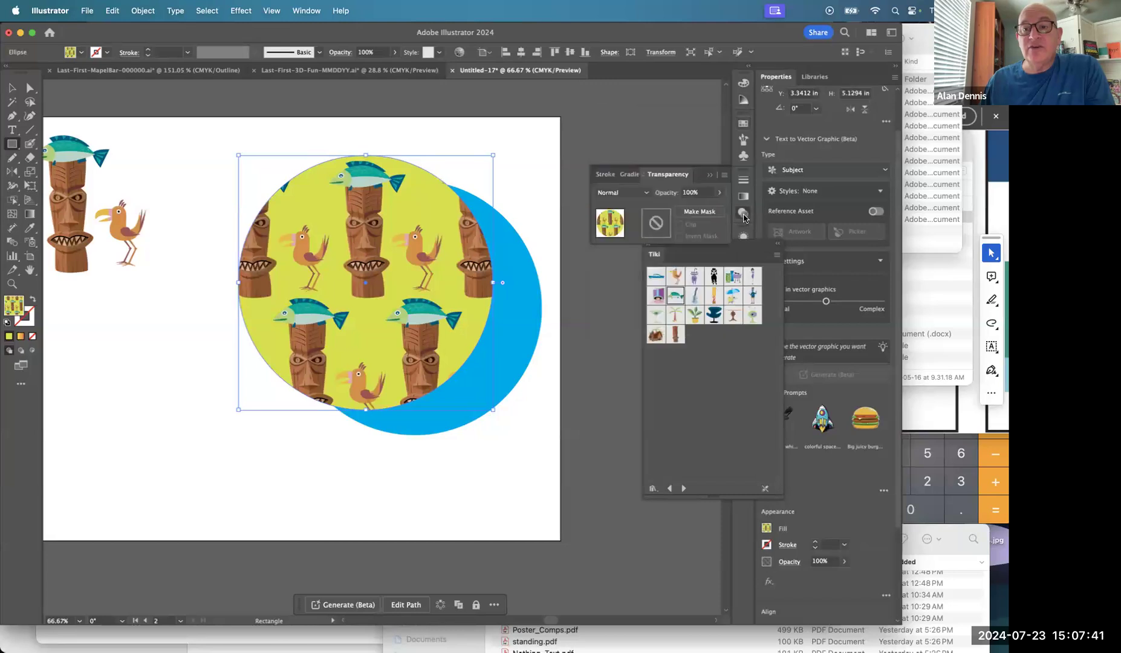
{"action": "left_click", "coordinate": [623, 193]}
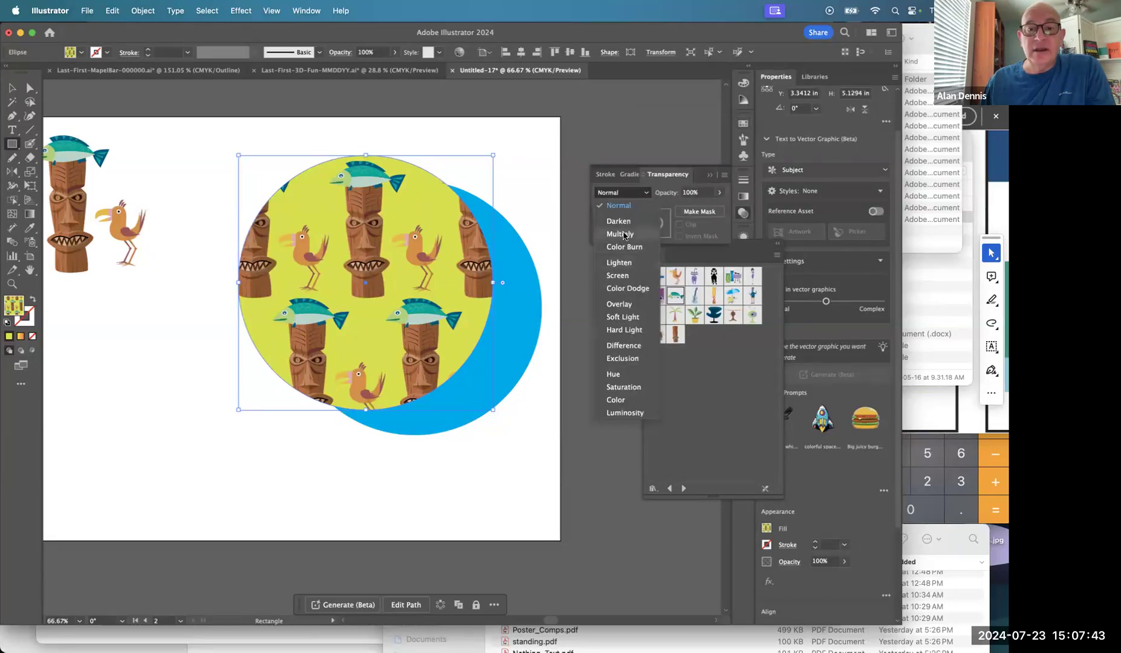
{"action": "left_click", "coordinate": [623, 234]}
{"action": "left_click", "coordinate": [621, 193]}
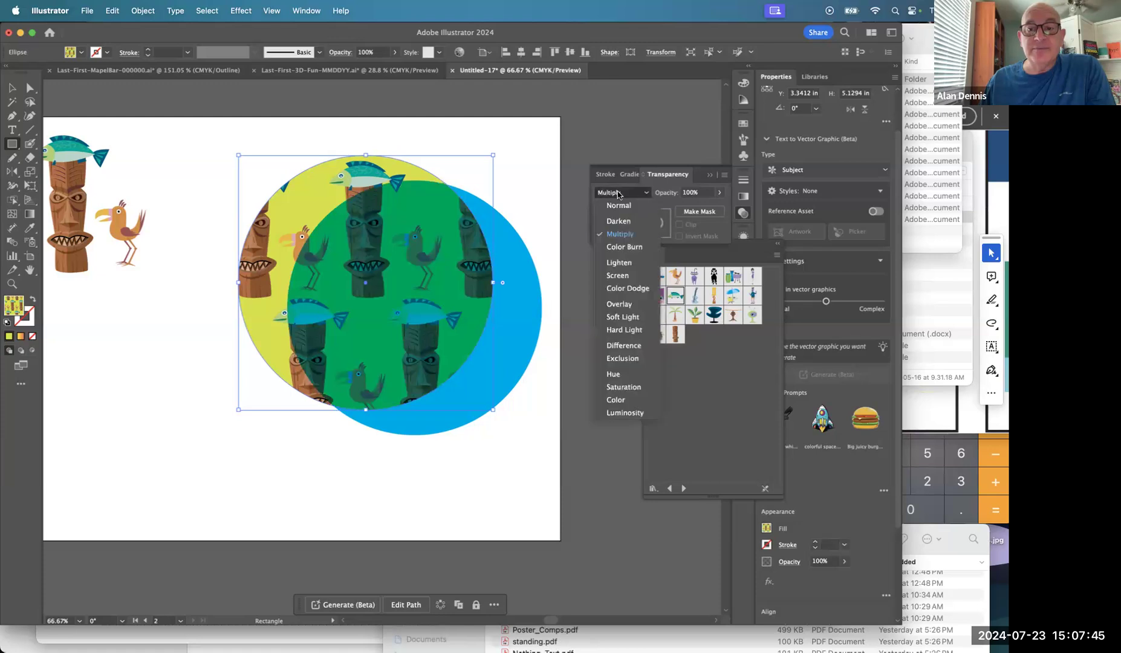
{"action": "left_click", "coordinate": [618, 276]}
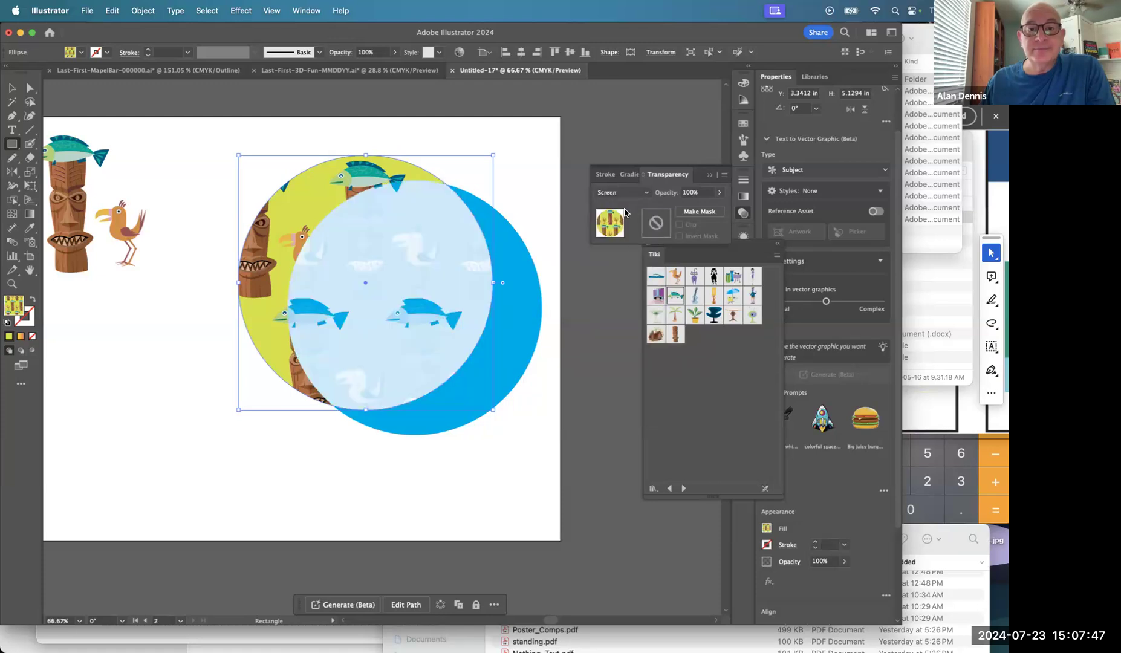
{"action": "left_click", "coordinate": [634, 193]}
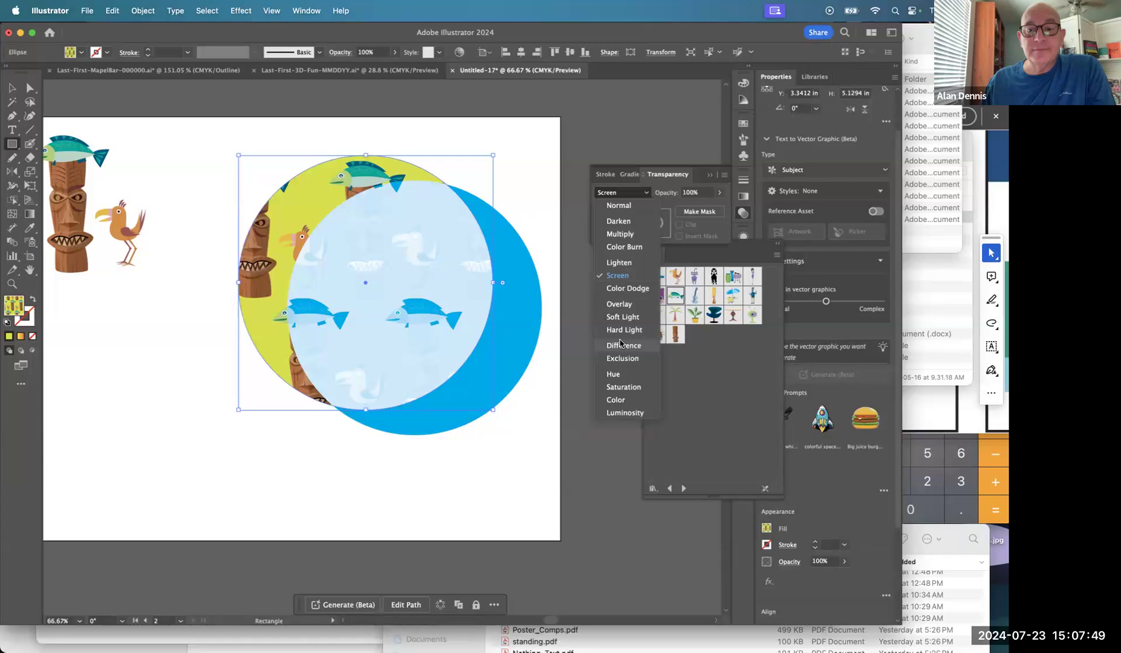
{"action": "left_click", "coordinate": [621, 316]}
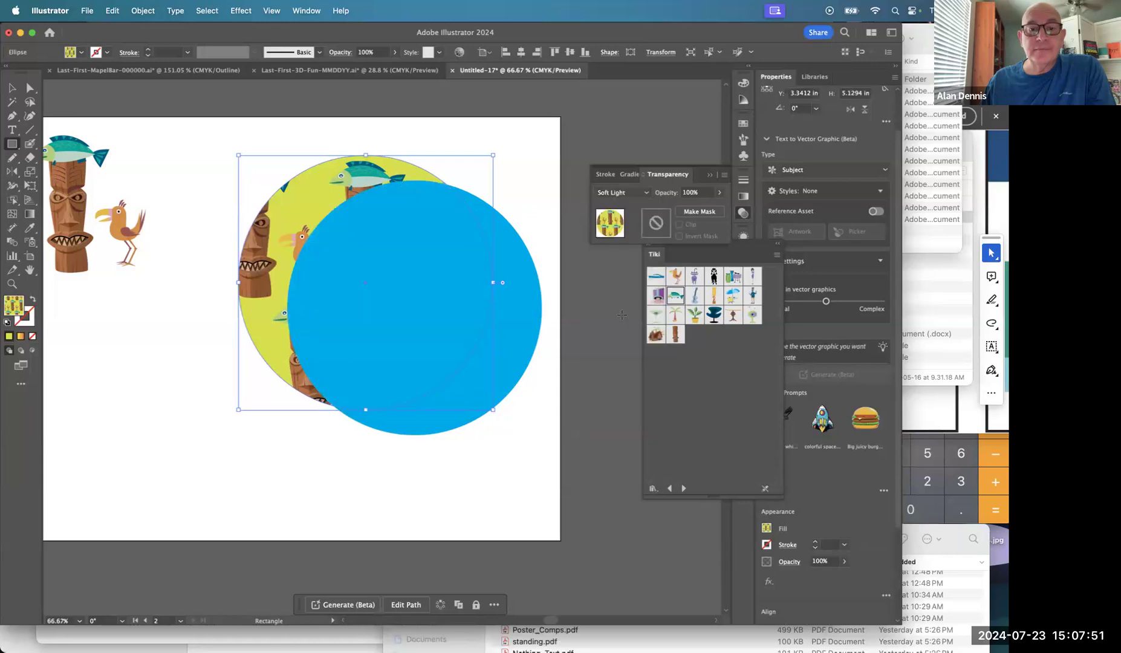
{"action": "left_click", "coordinate": [623, 193]}
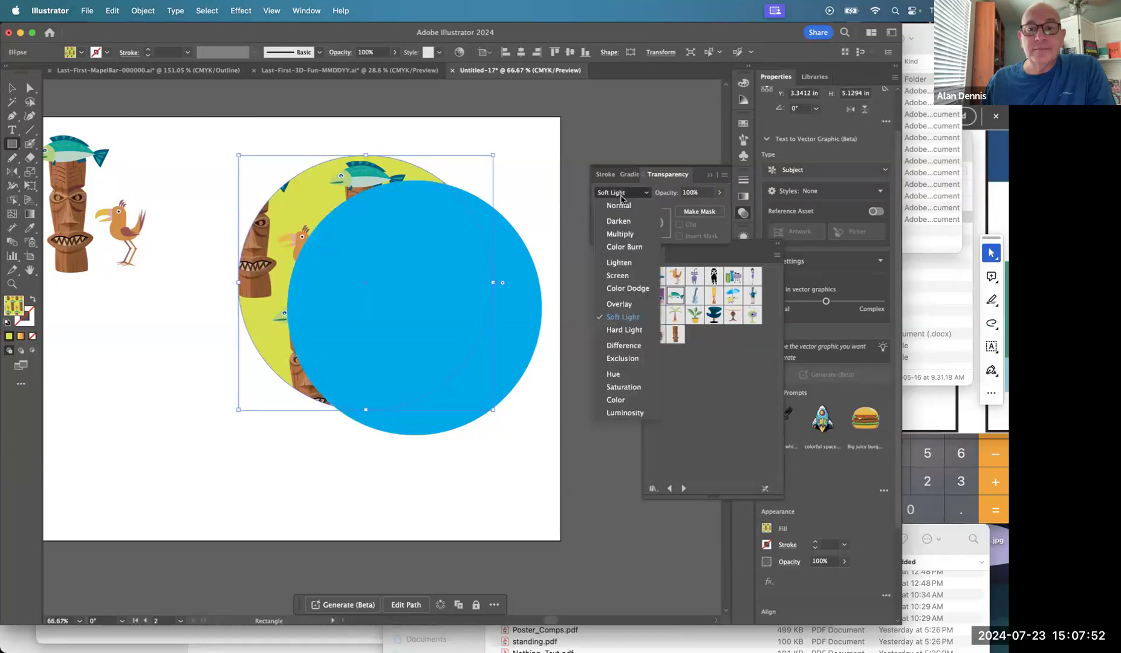
{"action": "left_click", "coordinate": [620, 234]}
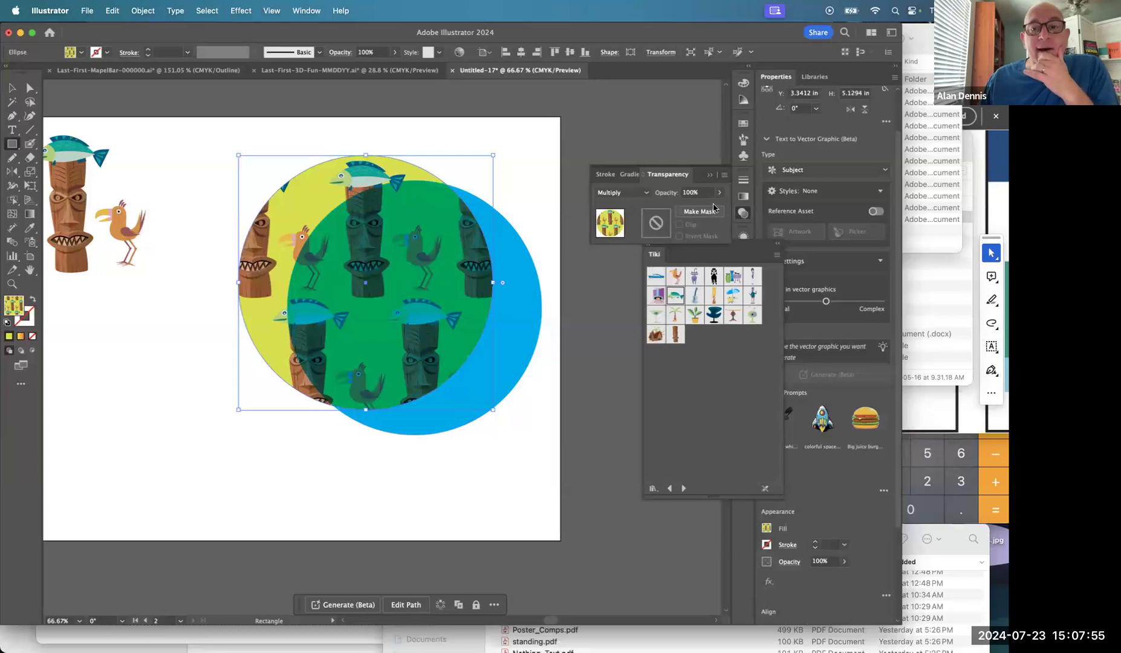
- Return the patterned circle's blending mode to Normal and try its opacity slider, ending at 100%
{"action": "left_click", "coordinate": [629, 192]}
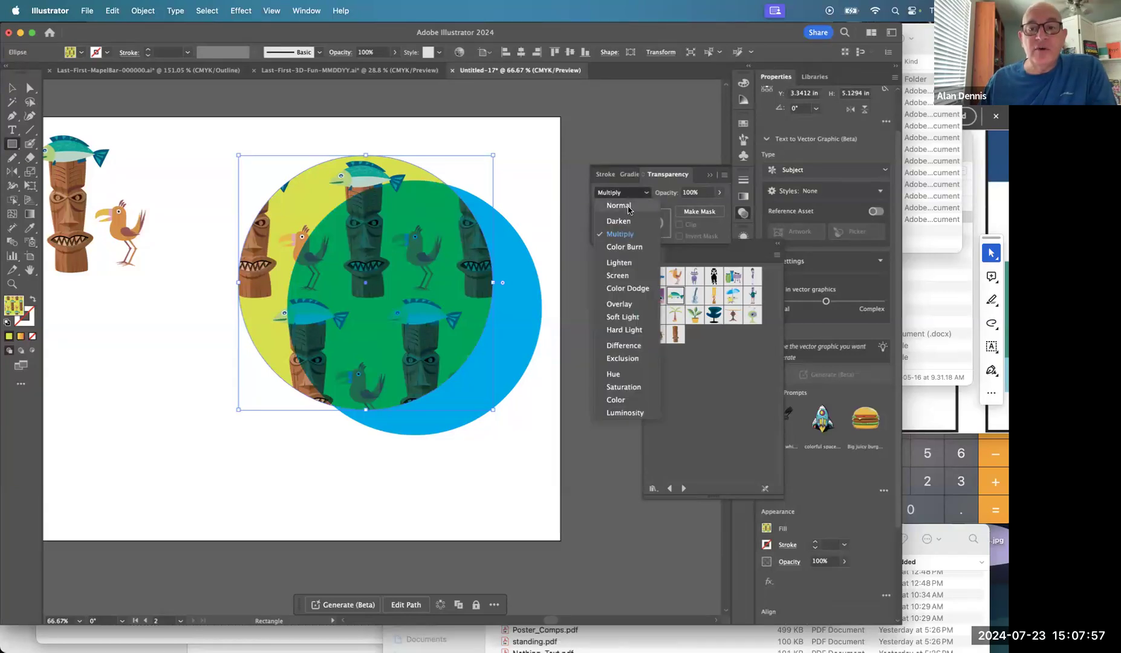
{"action": "left_click", "coordinate": [629, 207]}
{"action": "left_click", "coordinate": [719, 193]}
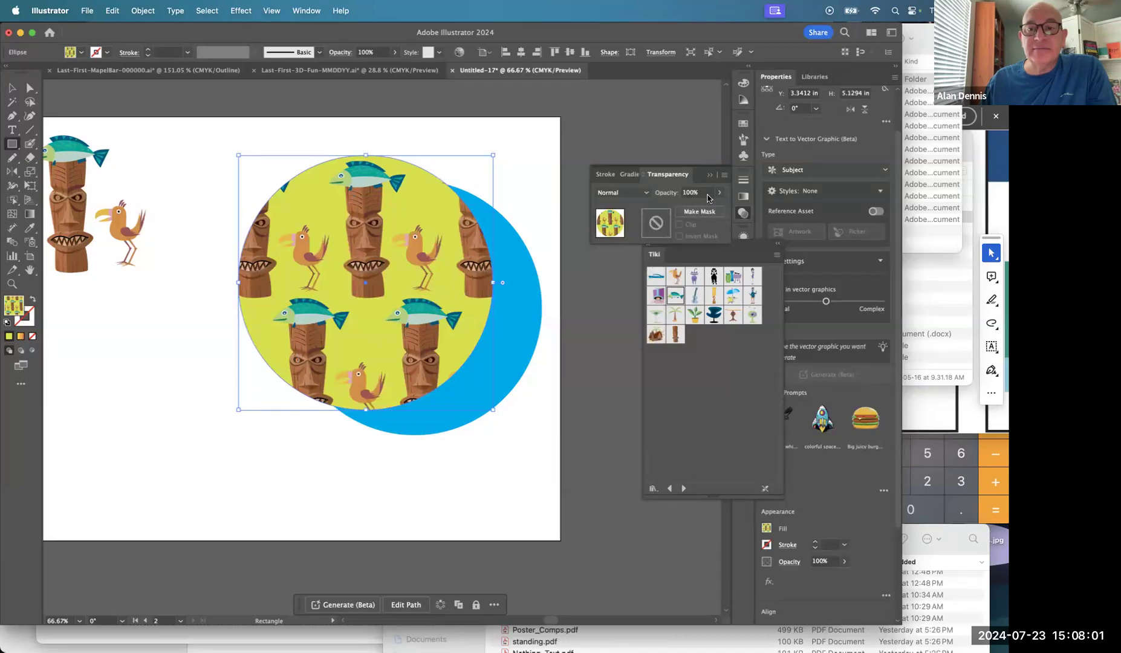
{"action": "left_click_drag", "start_coordinate": [700, 207], "coordinate": [776, 208]}
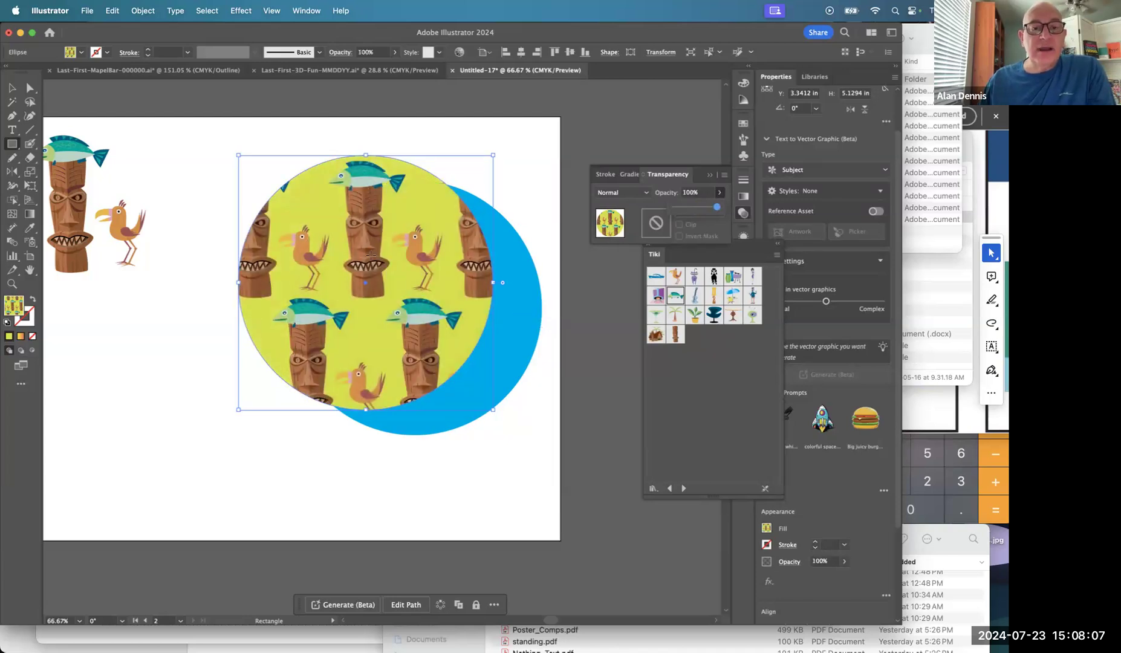
- Select the cyan circle behind the patterned circle and delete it
{"action": "left_click", "coordinate": [11, 88]}
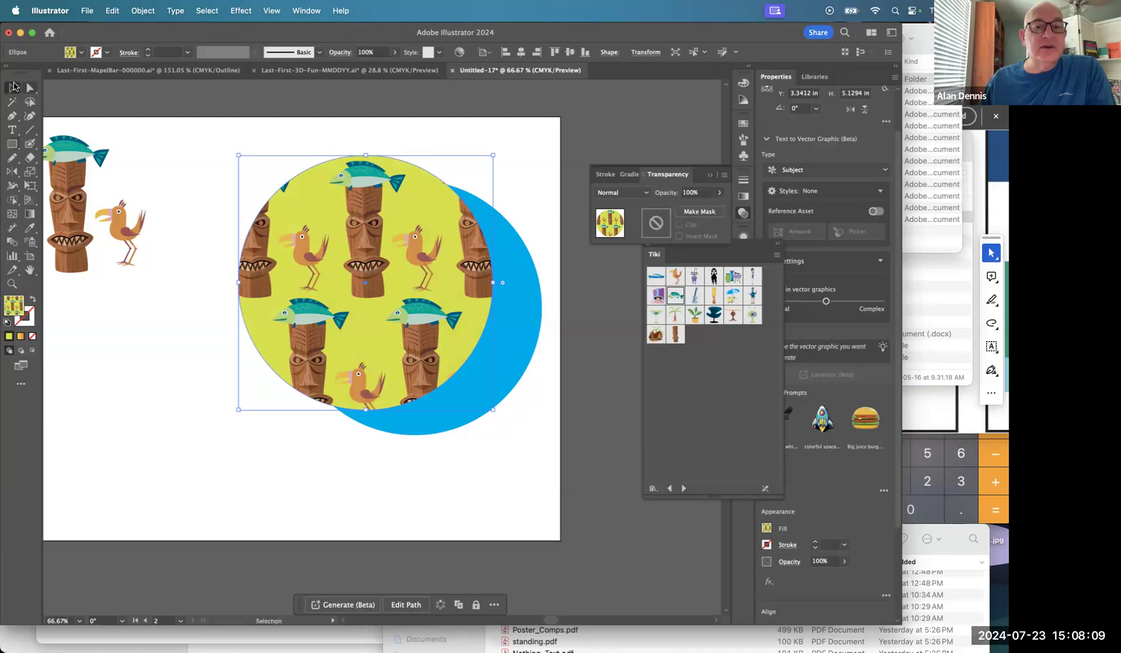
{"action": "left_click_drag", "start_coordinate": [553, 324], "coordinate": [657, 376]}
{"action": "key", "text": "Delete"}
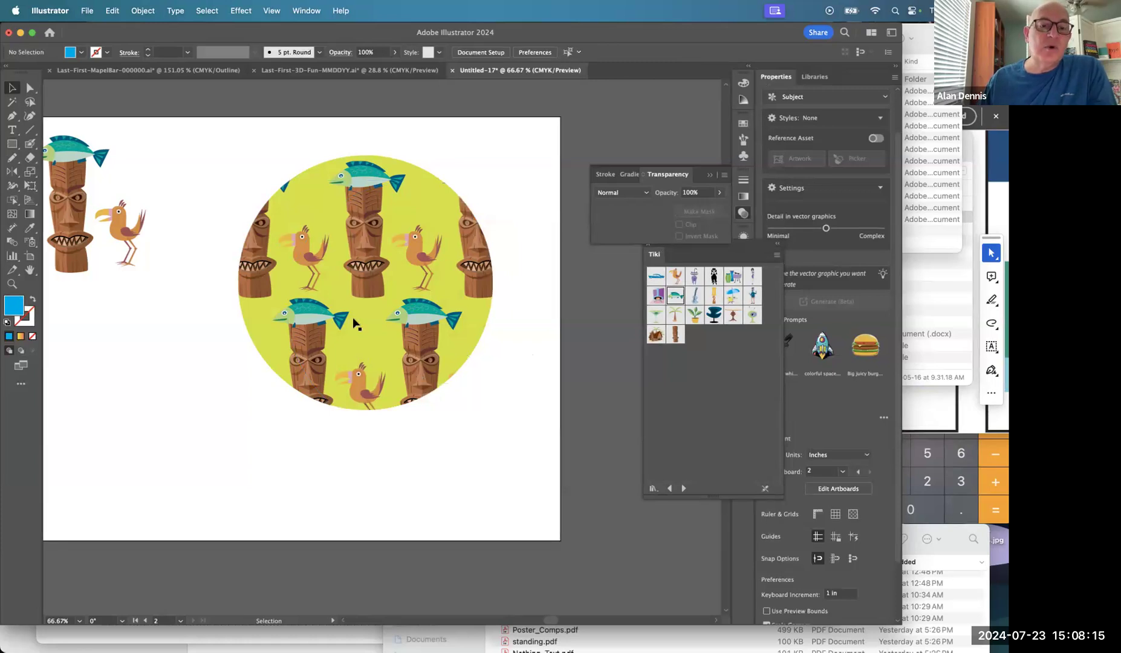
- Reopen the Tiki Bird-Fish pattern for editing and choose the Ellipse tool with a pink fill
{"action": "left_click", "coordinate": [419, 297]}
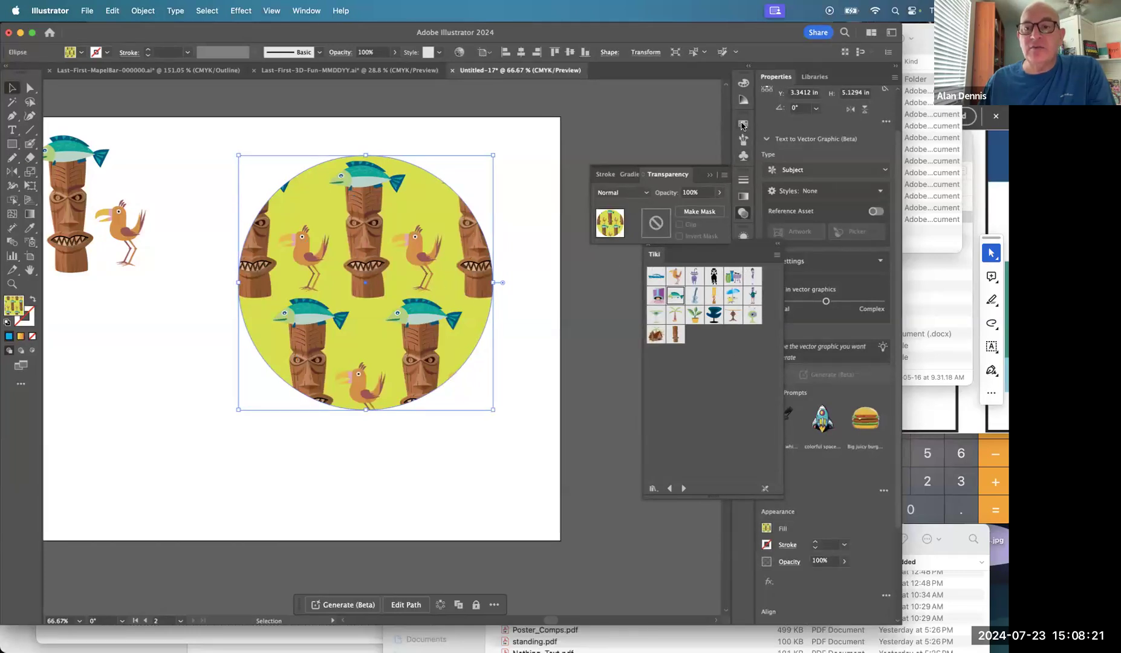
{"action": "left_click", "coordinate": [743, 124]}
{"action": "double_click", "coordinate": [701, 259]}
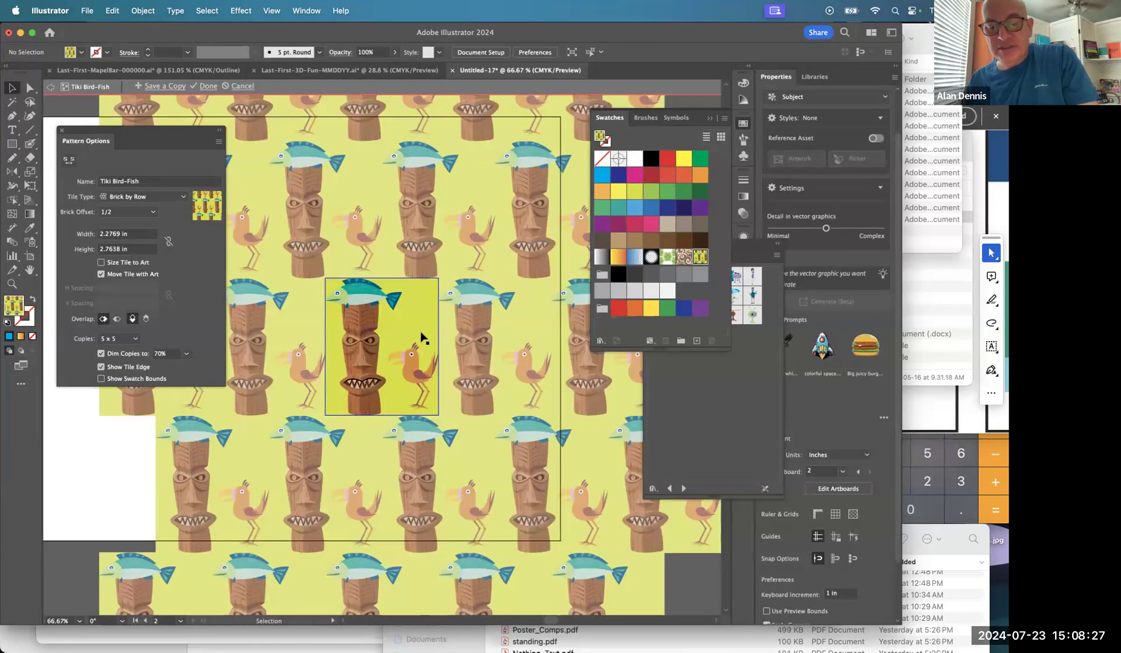
{"action": "key", "text": "l"}
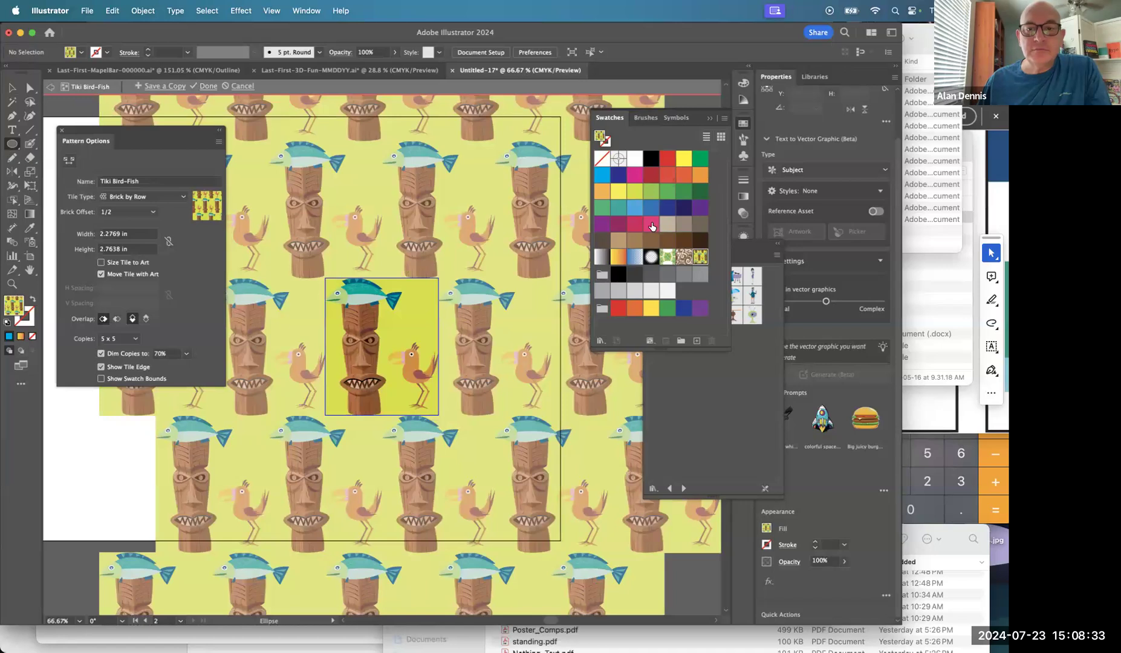
{"action": "left_click", "coordinate": [652, 227]}
{"action": "scroll", "coordinate": [402, 311], "scroll_direction": "up", "scroll_amount": 5}
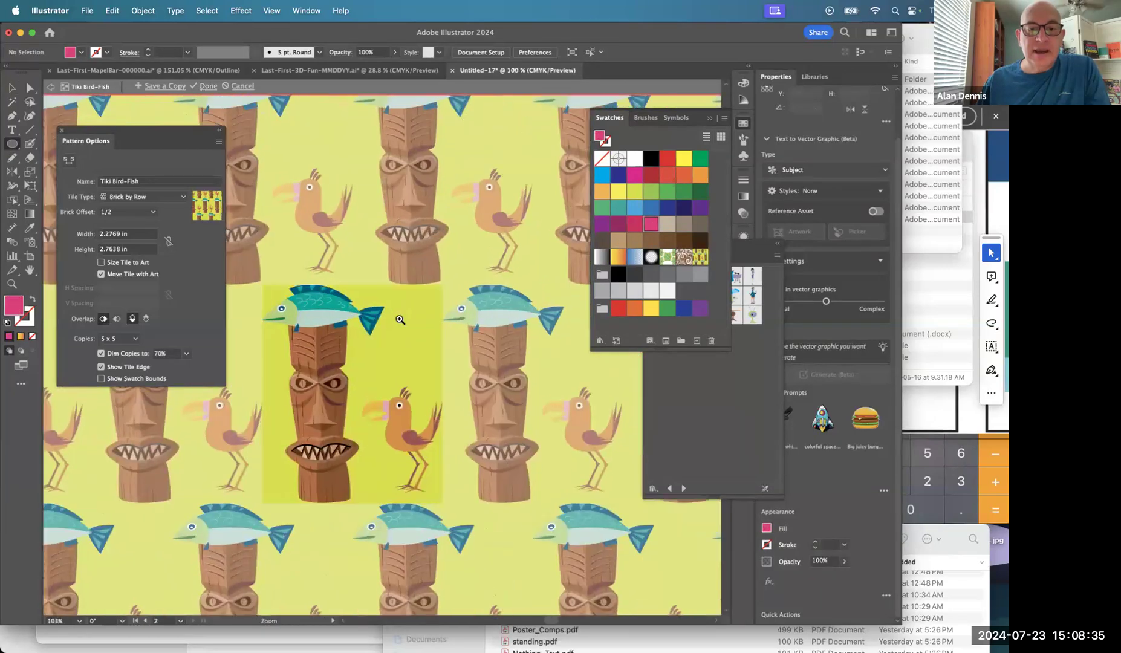
{"action": "left_click_drag", "start_coordinate": [393, 315], "coordinate": [414, 298]}
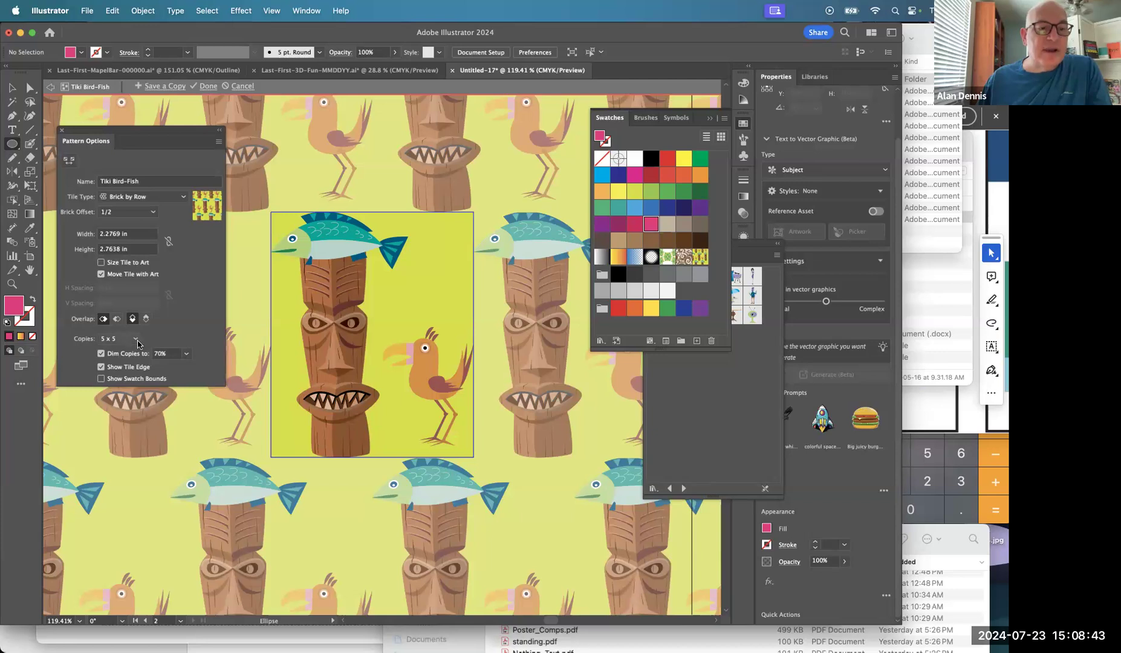
- Try dimming the pattern's copies to 10%, then set the dimming to 30%
{"action": "left_click", "coordinate": [187, 354]}
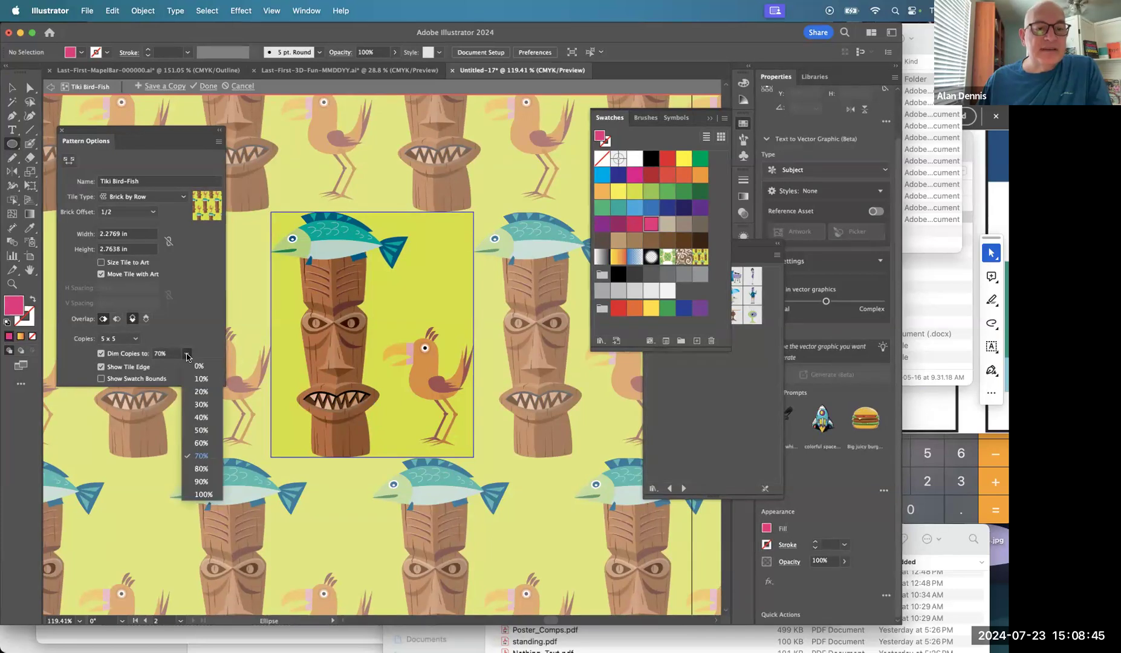
{"action": "left_click", "coordinate": [201, 380]}
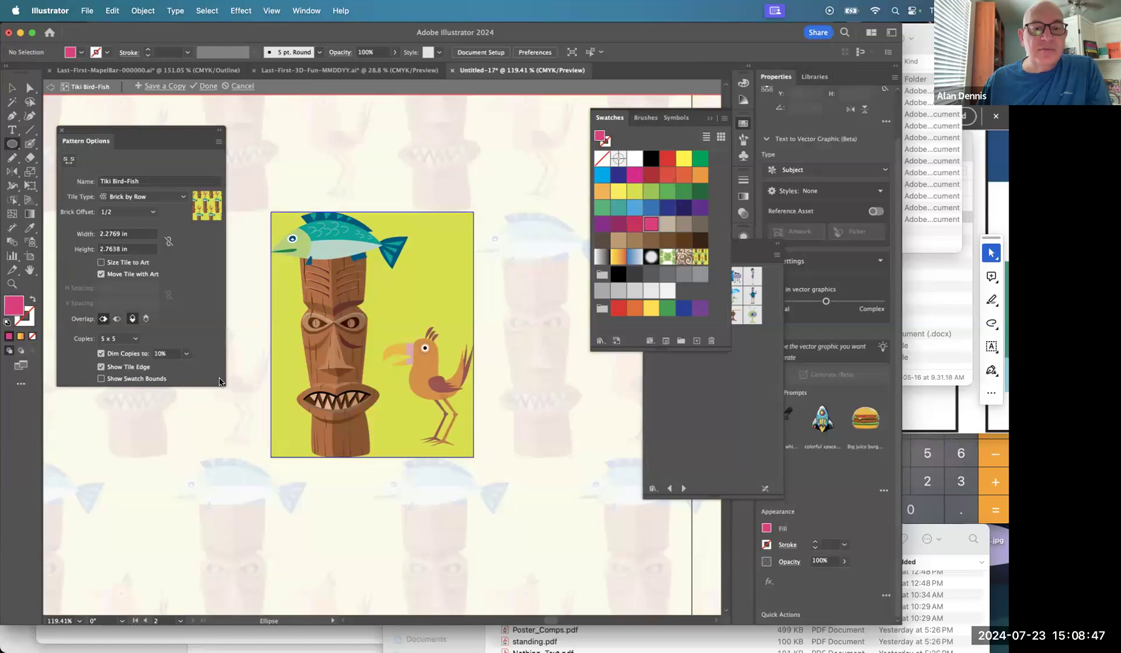
{"action": "left_click", "coordinate": [186, 354]}
{"action": "left_click", "coordinate": [201, 405]}
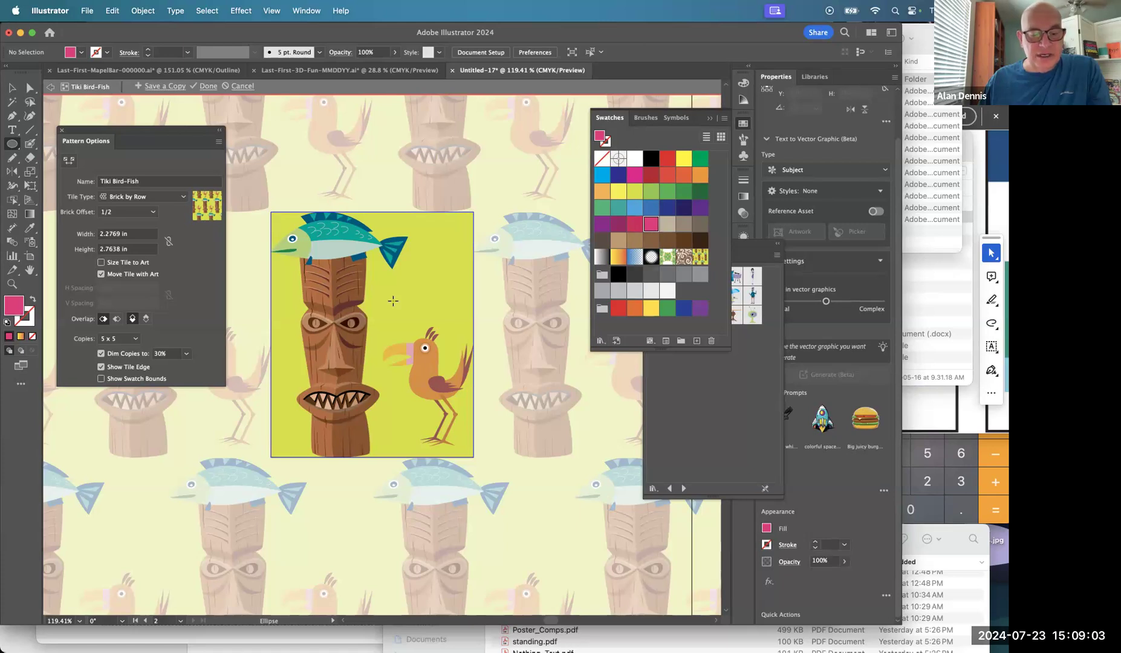
- Draw a pink circle about 0.2 in across above the bird's head in the pattern tile
{"action": "left_click_drag", "start_coordinate": [393, 300], "coordinate": [412, 321]}
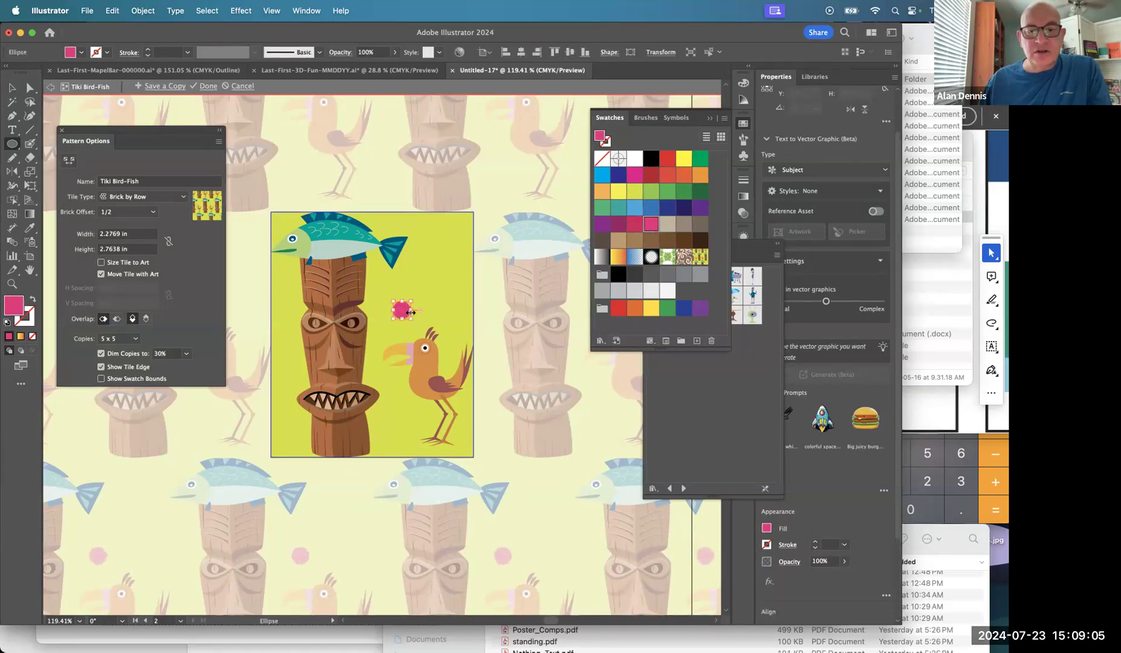
{"action": "left_click", "coordinate": [514, 337], "text": "alt+super"}
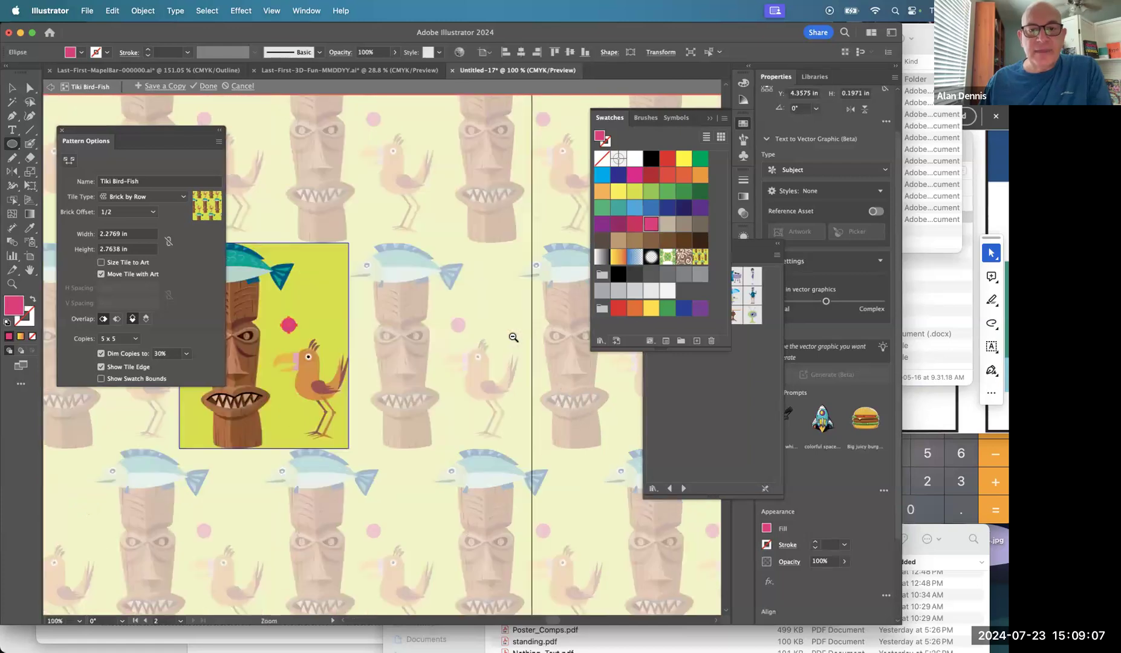
{"action": "left_click", "coordinate": [513, 338], "text": "alt+super"}
{"action": "left_click_drag", "start_coordinate": [450, 235], "coordinate": [574, 248]}
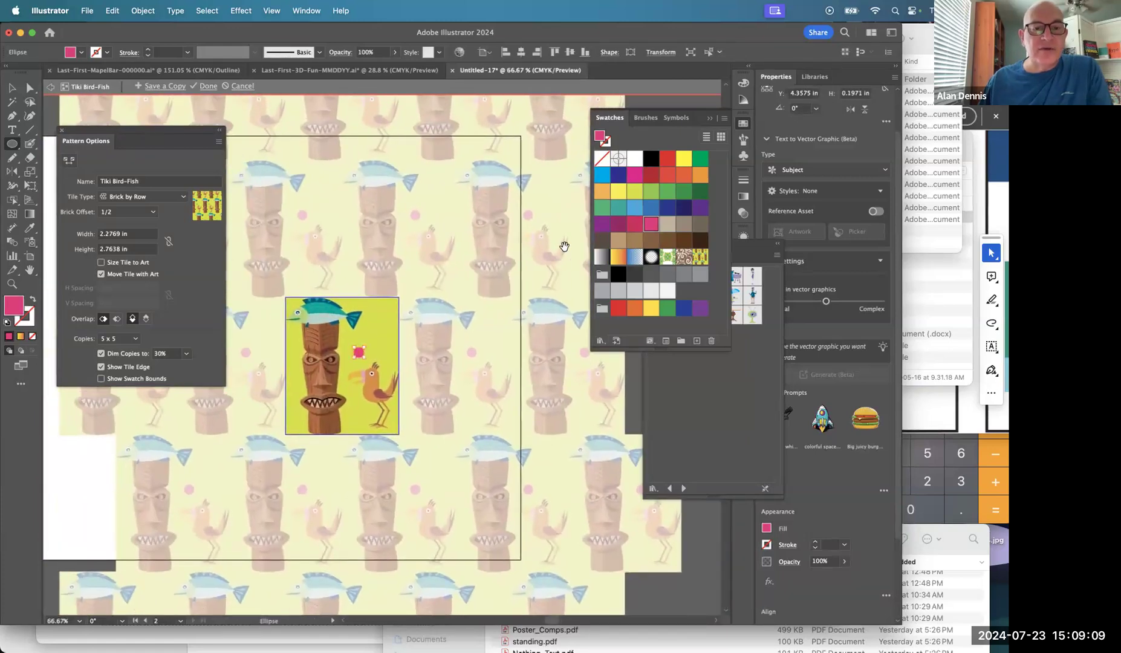
- Copy the pink dot to the right of the fish's tail and fill the copy with light blue
{"action": "left_click", "coordinate": [11, 88]}
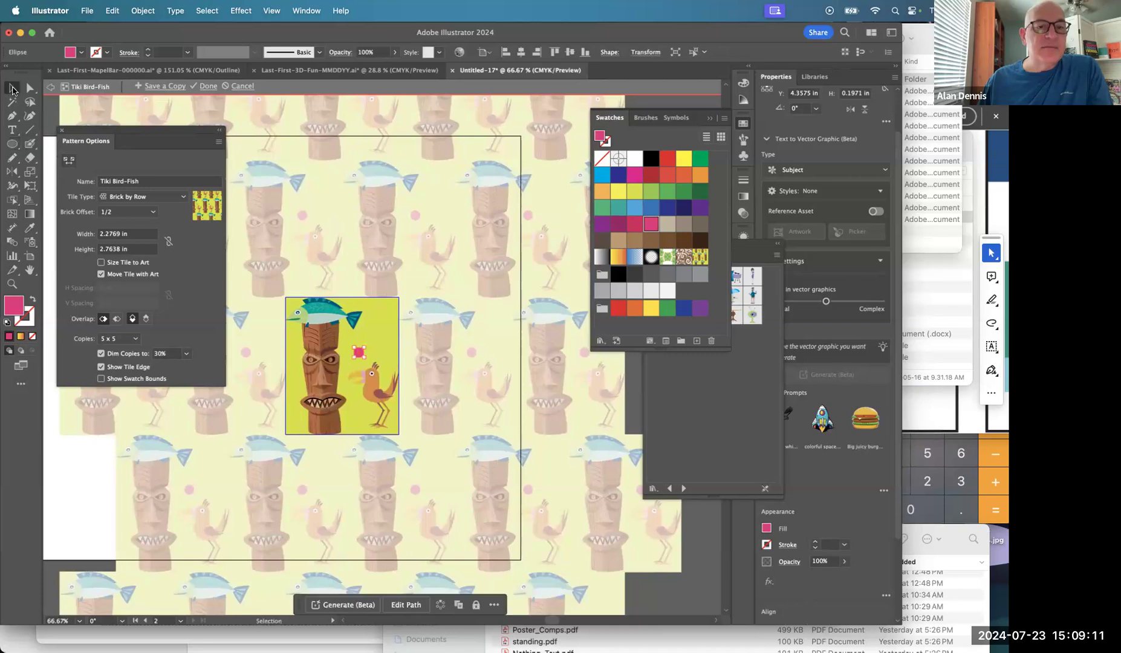
{"action": "left_click_drag", "start_coordinate": [359, 353], "coordinate": [384, 321]}
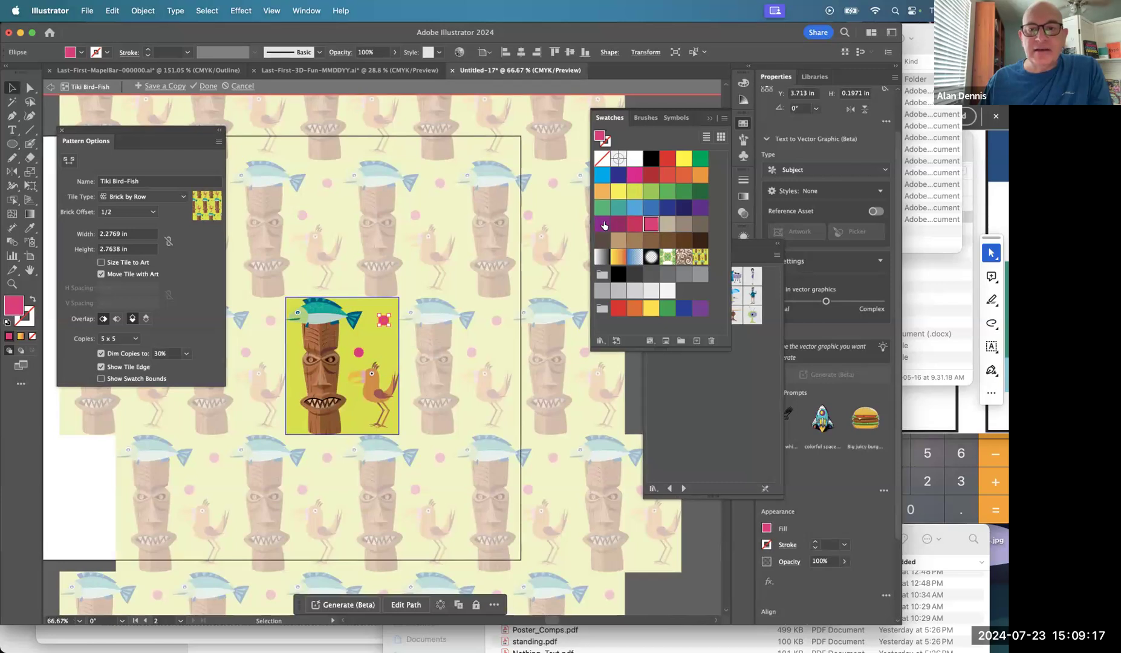
{"action": "left_click", "coordinate": [635, 208]}
- Copy the blue dot beside the bird's legs and fill it orange, then copy that dot left of the tiki's face in purple
{"action": "left_click_drag", "start_coordinate": [383, 322], "coordinate": [359, 418]}
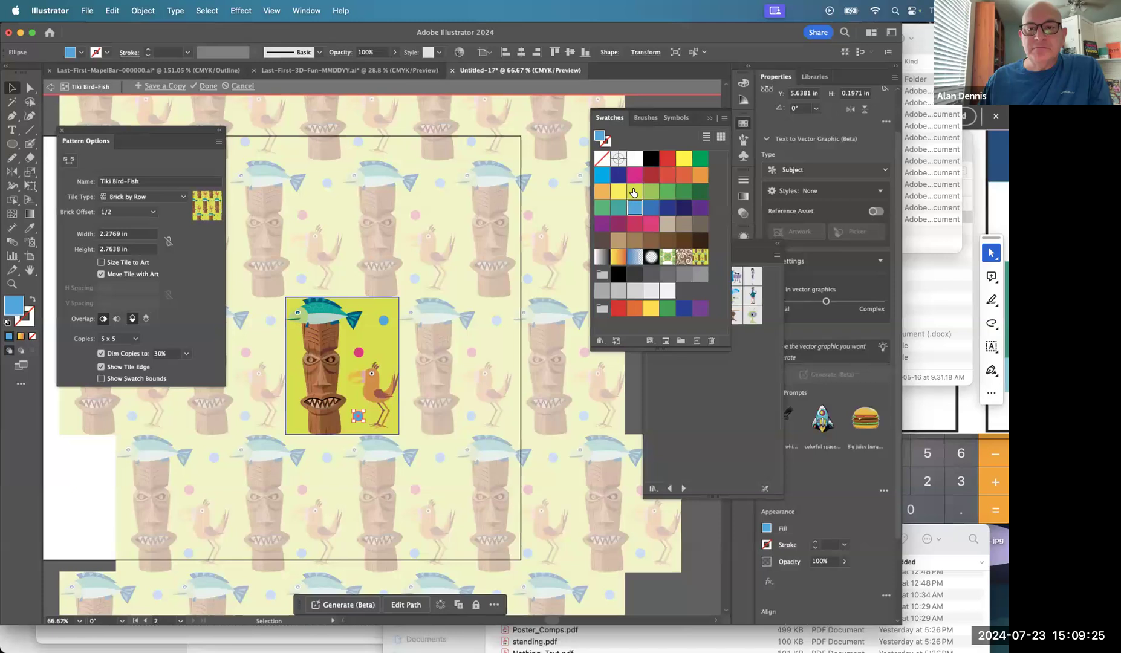
{"action": "left_click", "coordinate": [698, 176]}
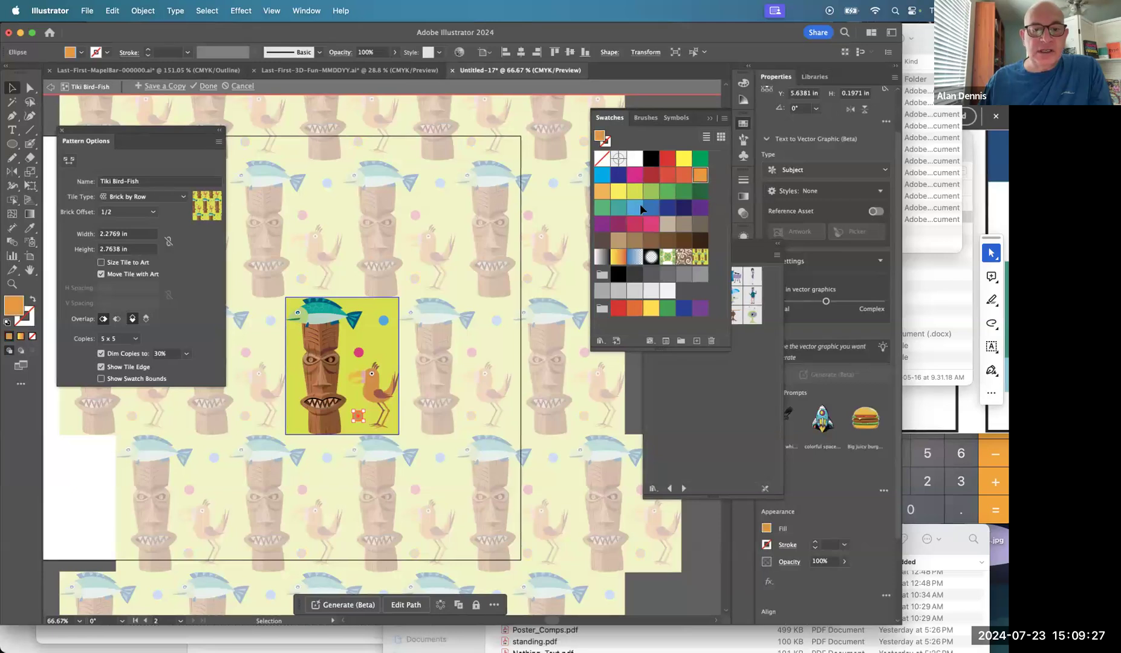
{"action": "left_click_drag", "start_coordinate": [357, 419], "coordinate": [295, 386]}
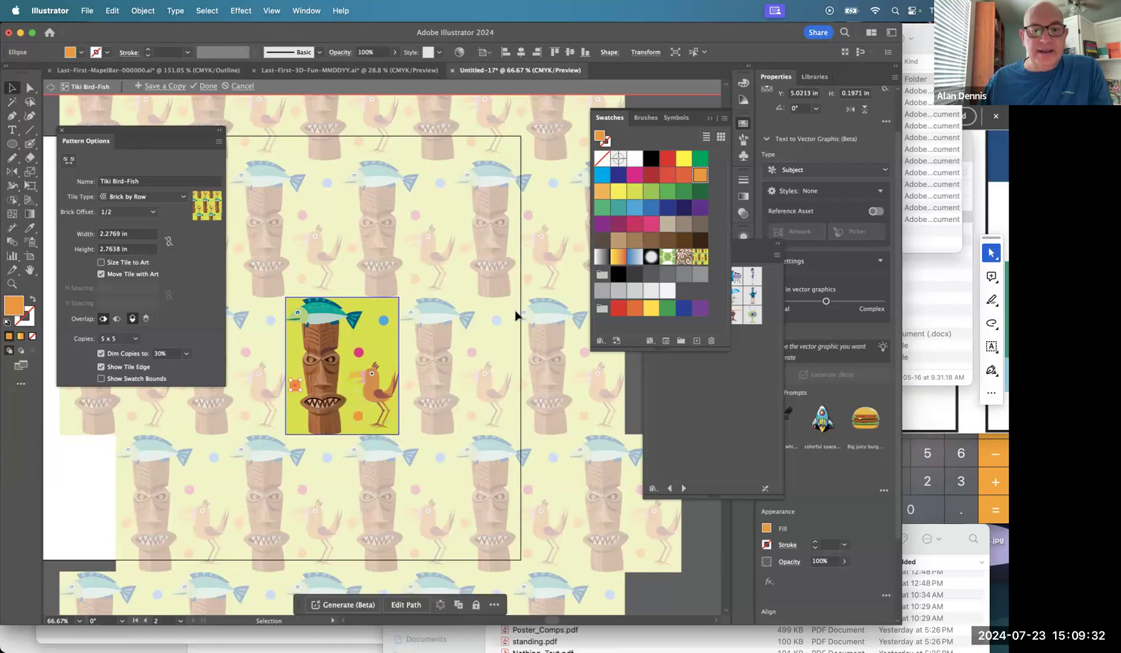
{"action": "left_click", "coordinate": [700, 208]}
{"action": "left_click", "coordinate": [420, 375]}
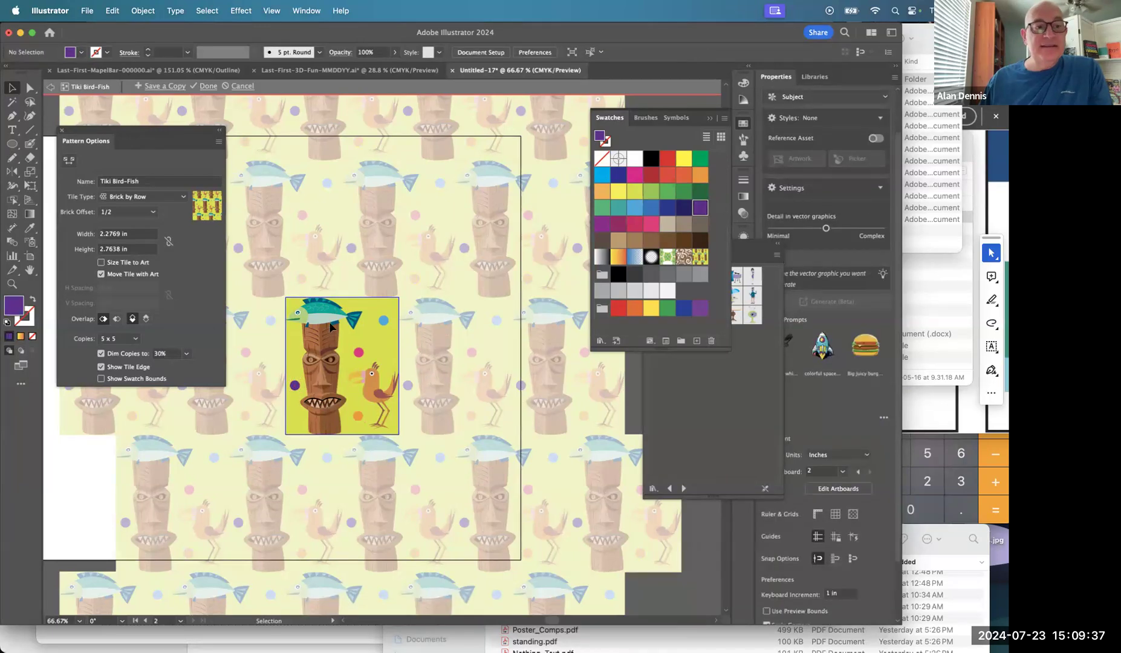
- Draw a small purple star about 0.24 in high between the fish's tail and the blue dot
{"action": "left_click", "coordinate": [17, 146]}
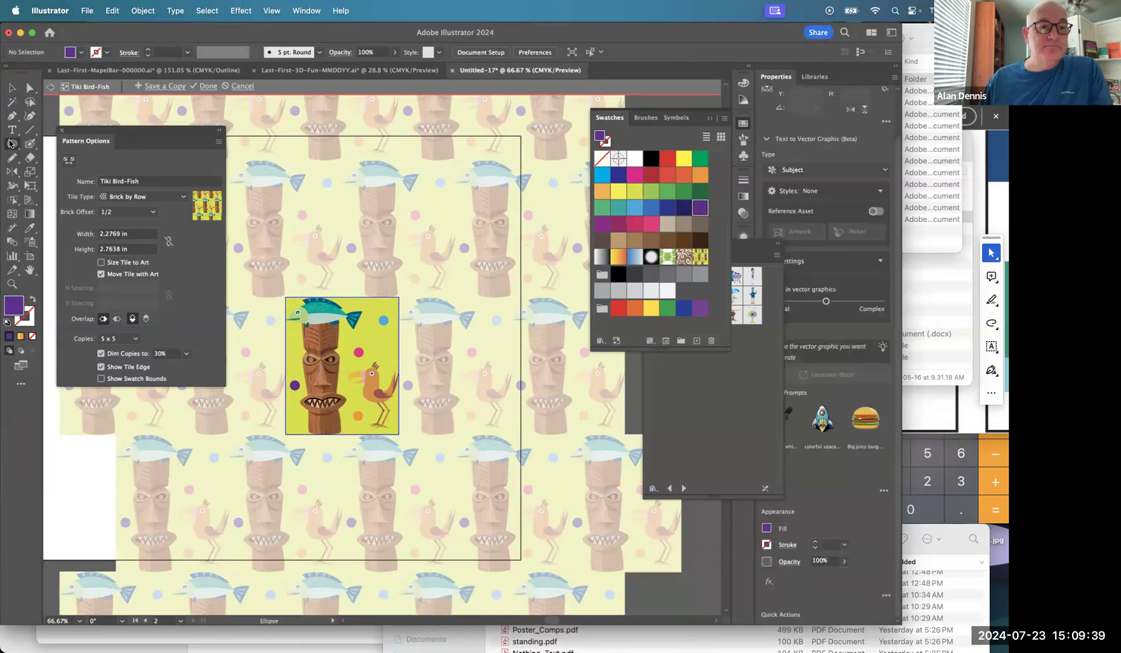
{"action": "left_click", "coordinate": [73, 200]}
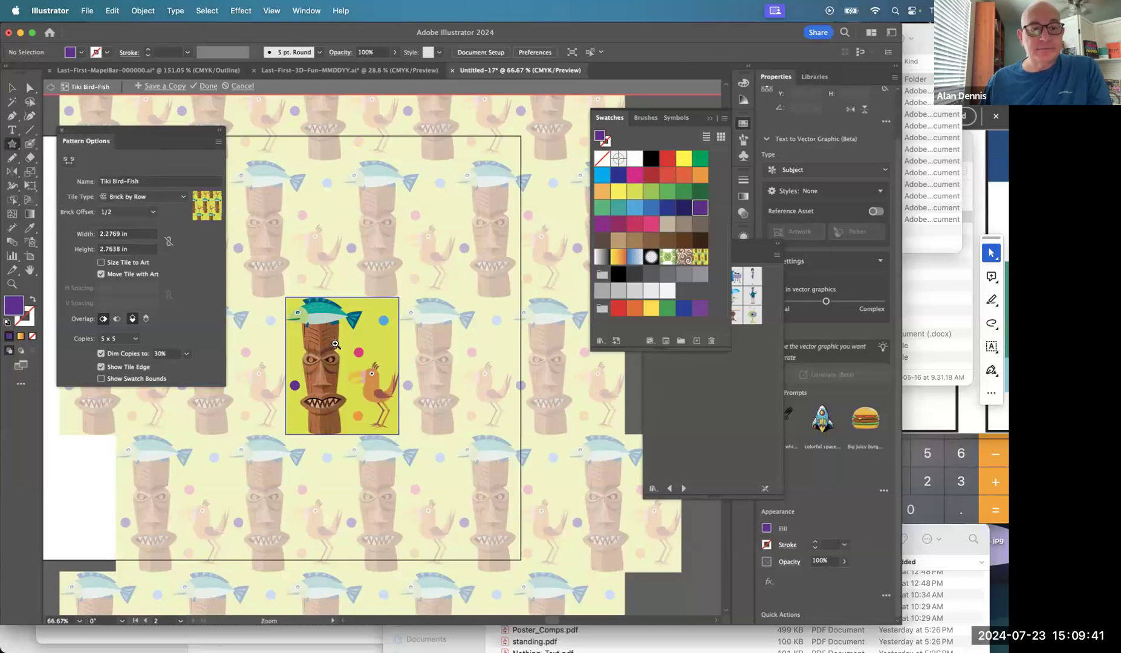
{"action": "left_click", "coordinate": [356, 343]}
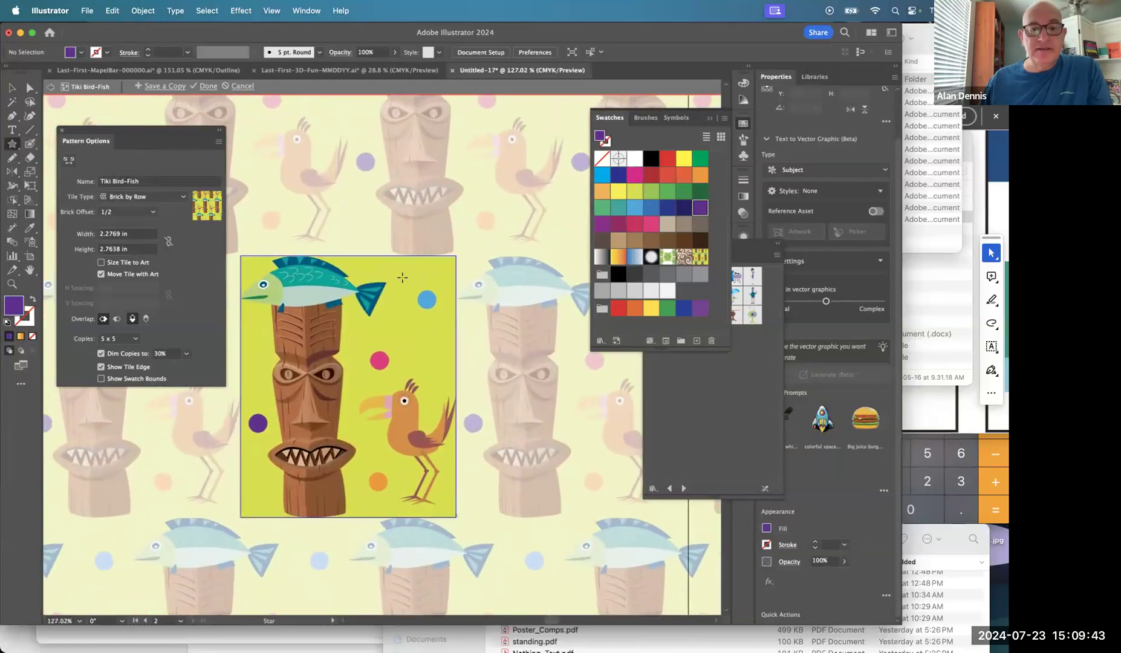
{"action": "left_click_drag", "start_coordinate": [402, 274], "coordinate": [408, 286]}
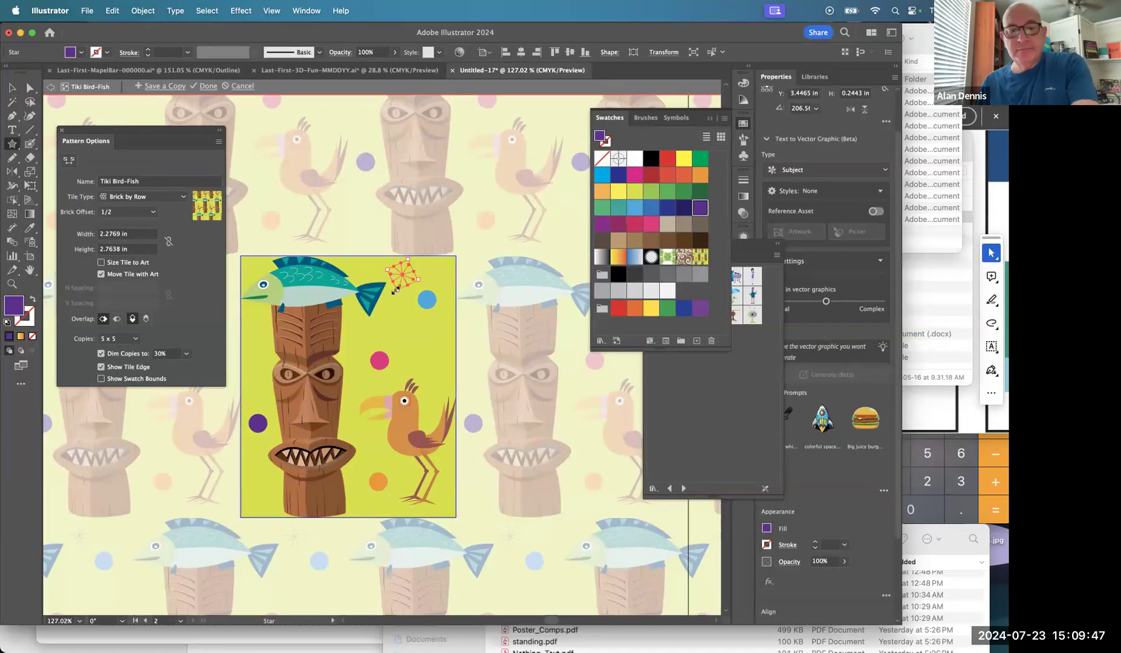
- Delete the small purple star between the fish's tail and the blue dot
{"action": "key", "text": "v"}
{"action": "left_click", "coordinate": [406, 315]}
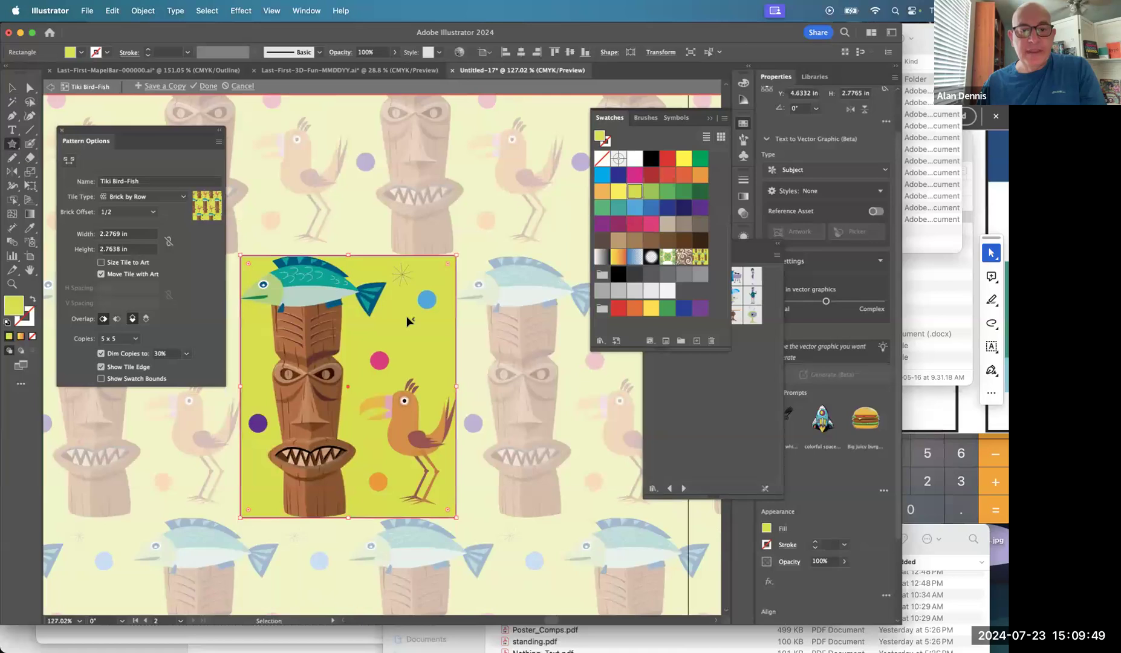
{"action": "left_click", "coordinate": [402, 276]}
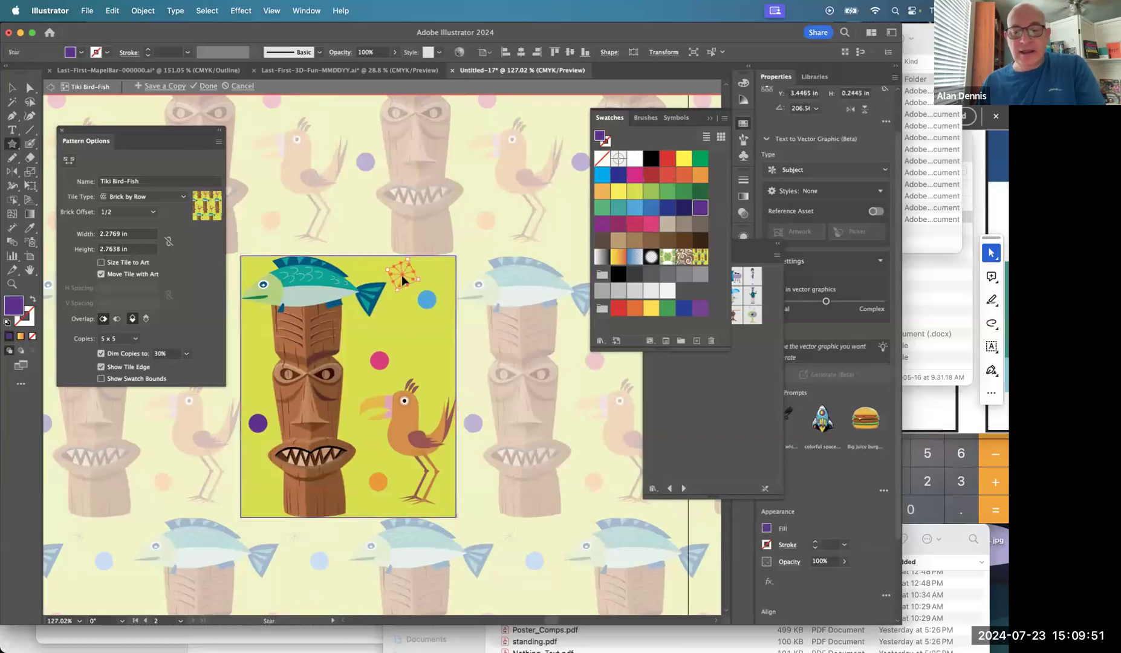
{"action": "key", "text": "Delete"}
{"action": "mouse_move", "coordinate": [404, 329]}
{"action": "left_mouse_down"}
{"action": "mouse_move", "coordinate": [443, 362]}
{"action": "mouse_move", "coordinate": [415, 319]}
{"action": "left_mouse_up"}
{"action": "key", "text": "alt+Down"}
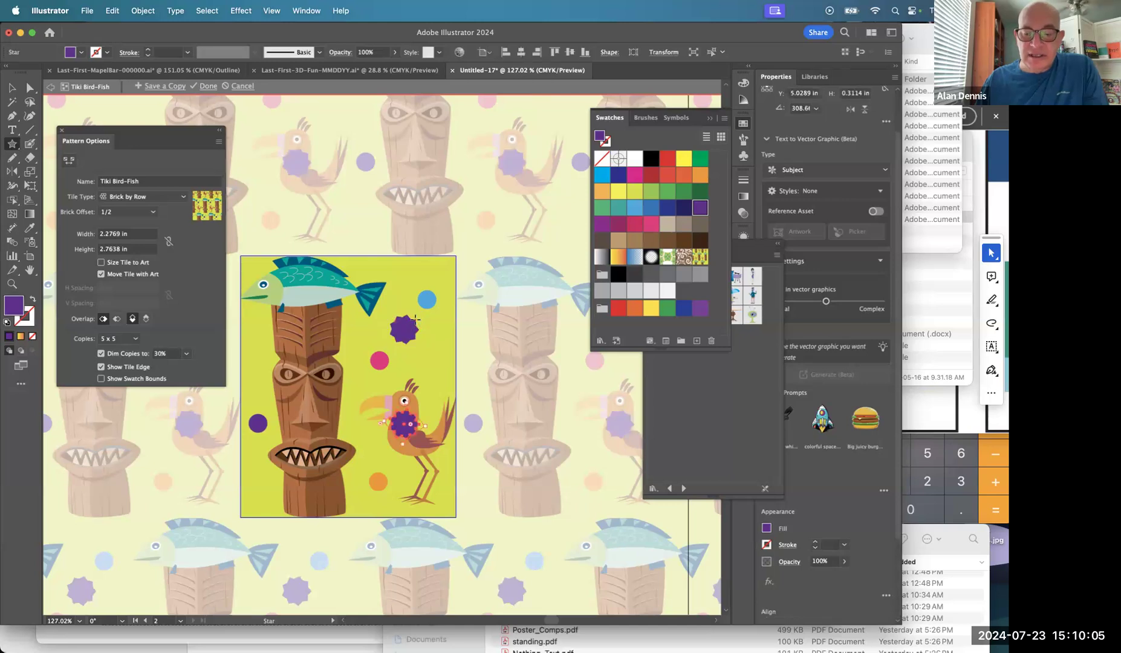
{"action": "key", "text": "Delete"}
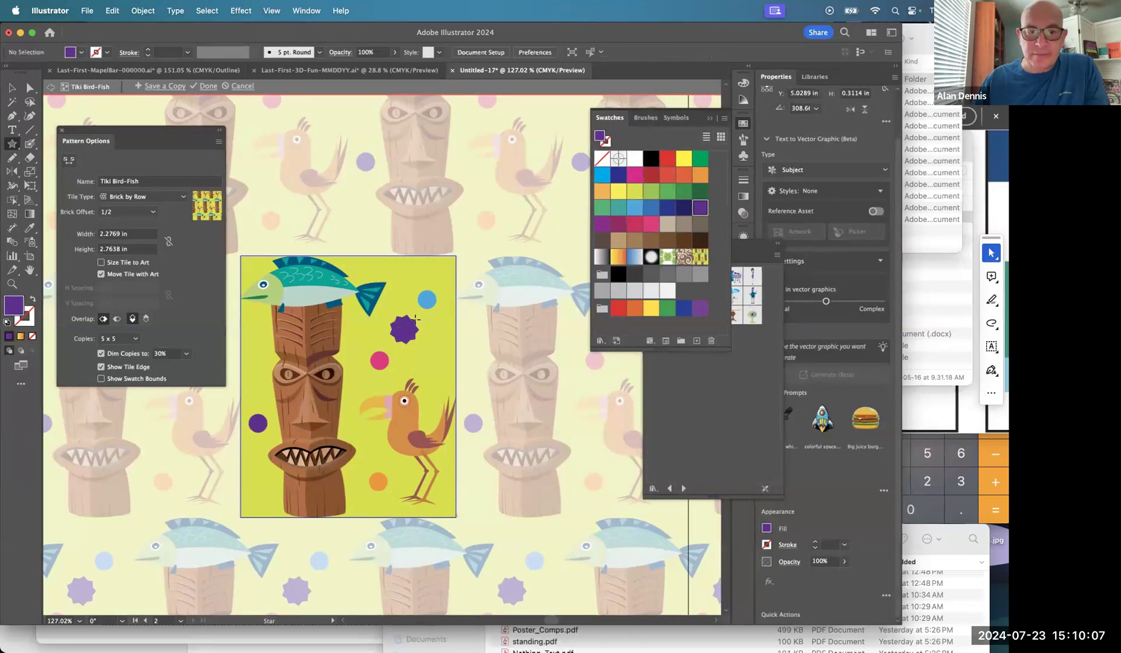
{"action": "left_click", "coordinate": [412, 329], "text": "super"}
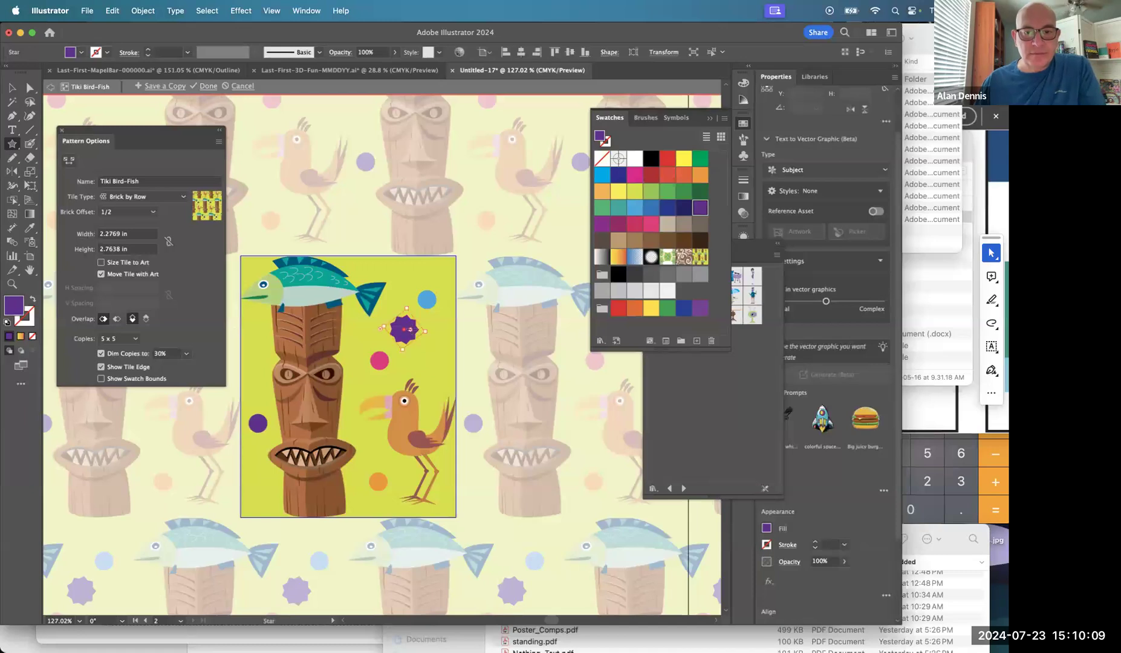
{"action": "key", "text": "Delete"}
- Draw a purple five-pointed star about 0.35 in high below the fish's tail, between the blue and pink dots
{"action": "left_click_drag", "start_coordinate": [392, 325], "coordinate": [412, 340]}
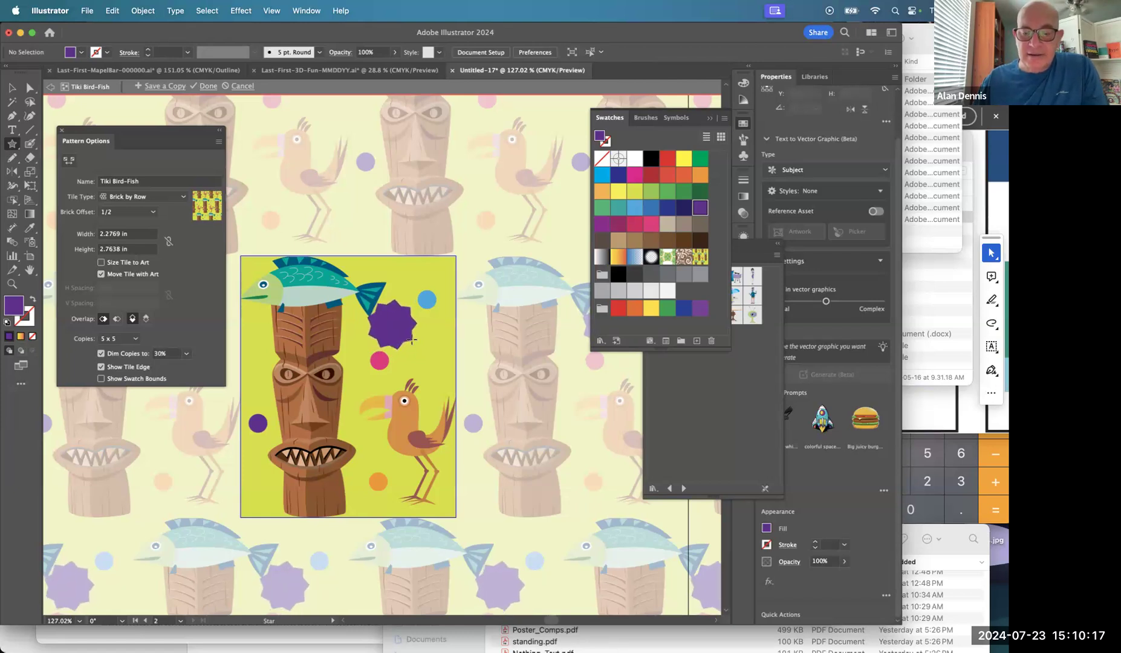
{"action": "key", "text": "Up"}
{"action": "left_click_drag", "start_coordinate": [412, 340], "coordinate": [409, 332]}
{"action": "key", "text": "Up"}
{"action": "key", "text": "Down"}
{"action": "key", "text": "Down"}
{"action": "key", "text": "Down"}
{"action": "key", "text": "Down"}
{"action": "key", "text": "Down"}
{"action": "key", "text": "Down"}
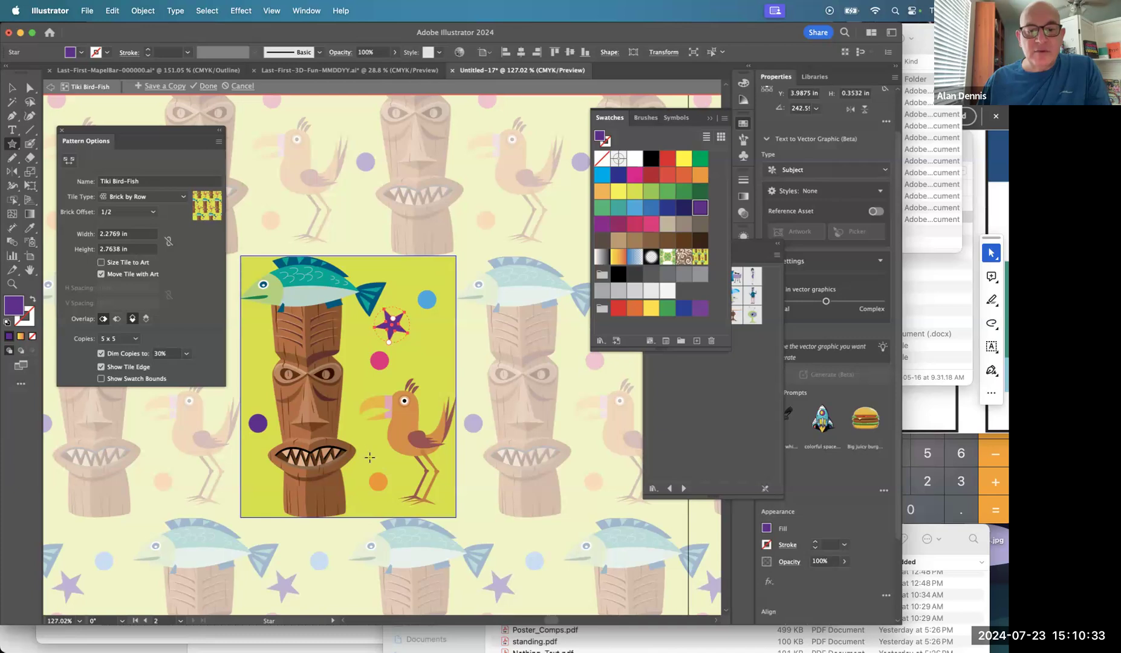
- Draw a pink star about 0.23 in high beside the tiki's mouth and an orange one about 0.22 in high left of its forehead
{"action": "left_click_drag", "start_coordinate": [376, 465], "coordinate": [370, 462]}
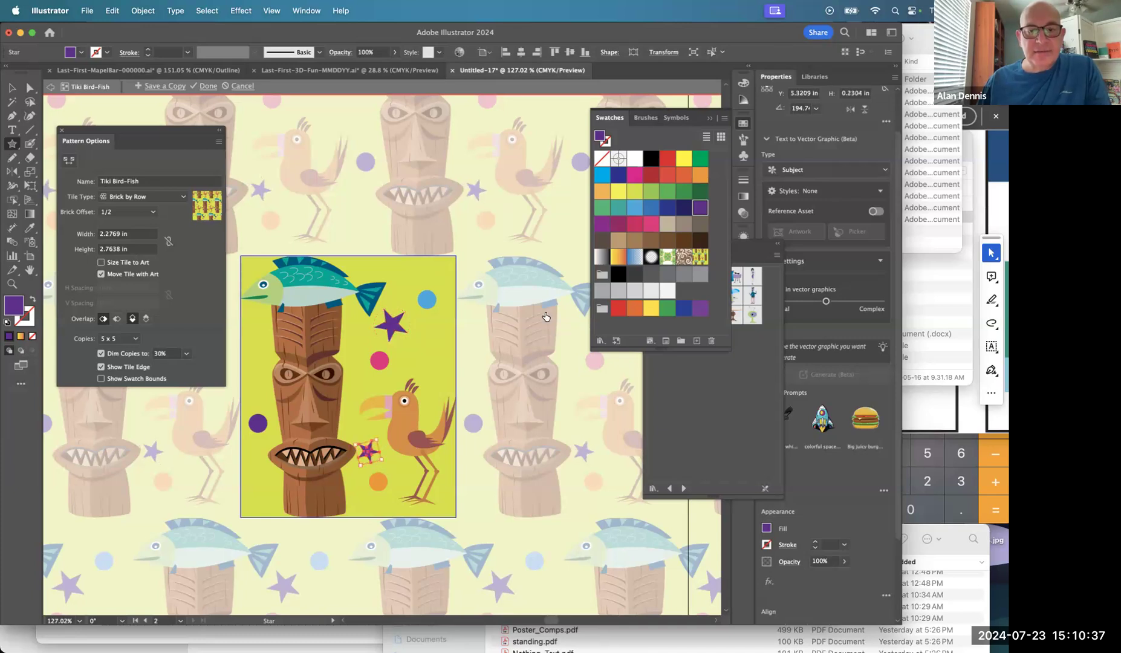
{"action": "left_click", "coordinate": [653, 223]}
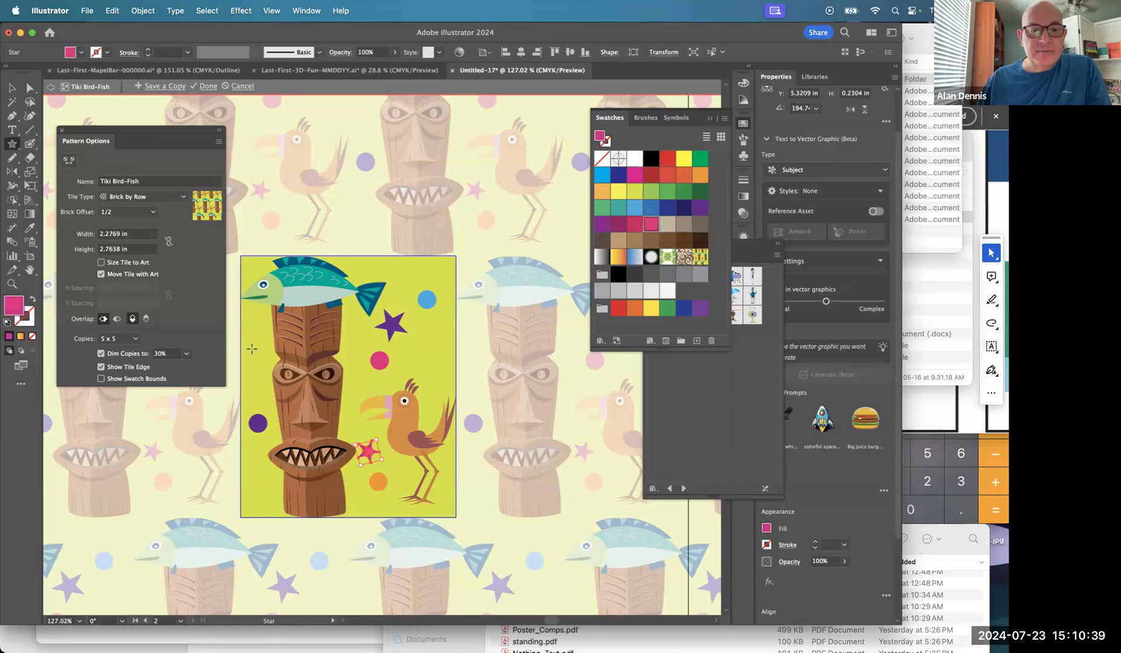
{"action": "left_click_drag", "start_coordinate": [252, 348], "coordinate": [264, 361]}
{"action": "left_click", "coordinate": [635, 309]}
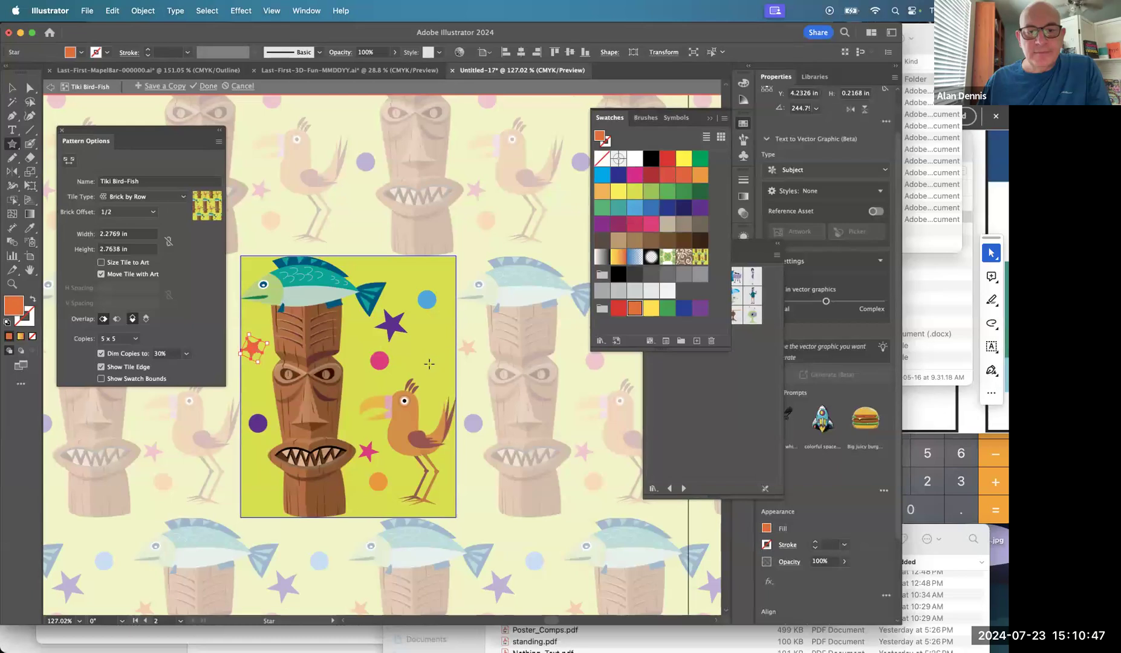
- Draw a teal star about 0.48 in high above the bird and an orange one about 0.22 in high above the fish's tail
{"action": "left_click_drag", "start_coordinate": [431, 361], "coordinate": [448, 382]}
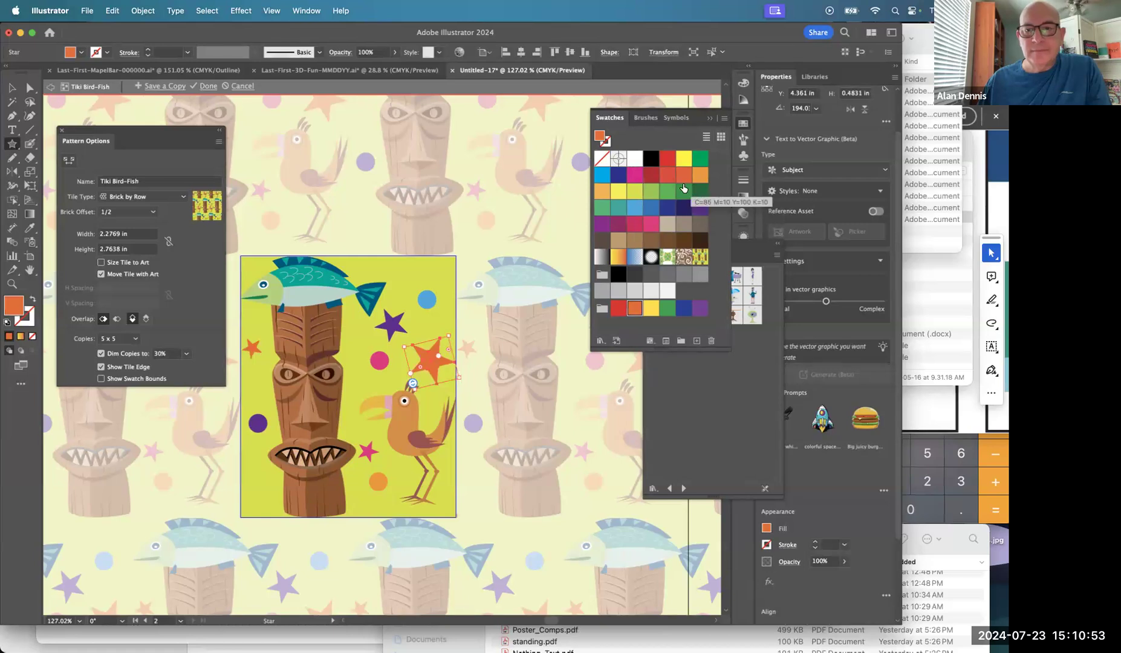
{"action": "left_click", "coordinate": [619, 208]}
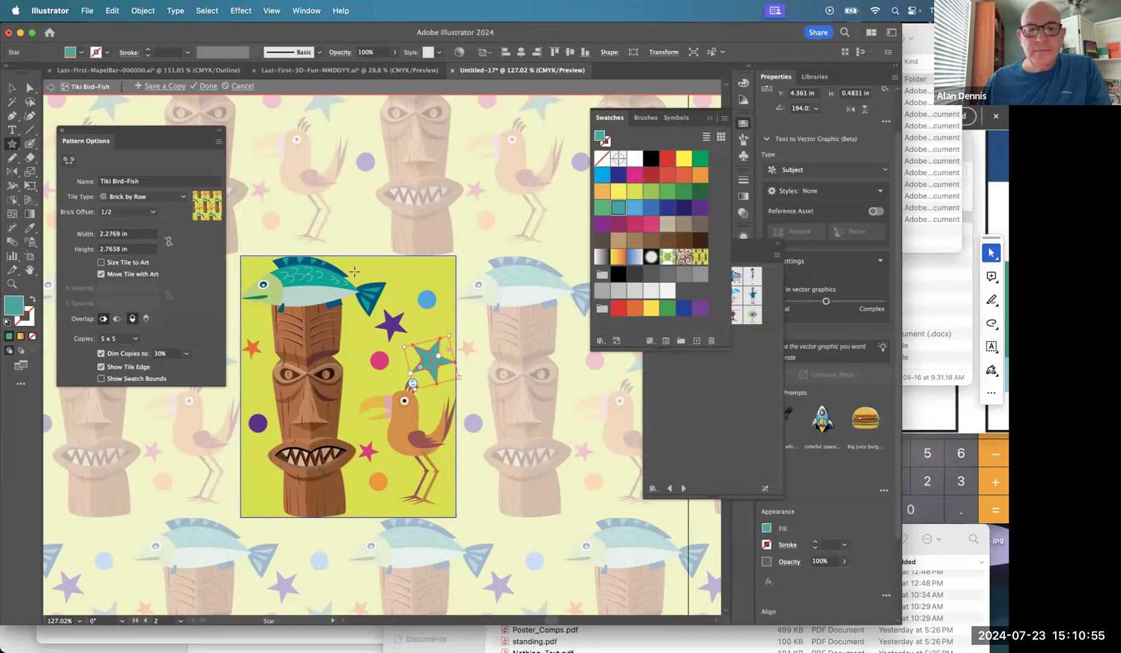
{"action": "left_click_drag", "start_coordinate": [401, 271], "coordinate": [417, 265]}
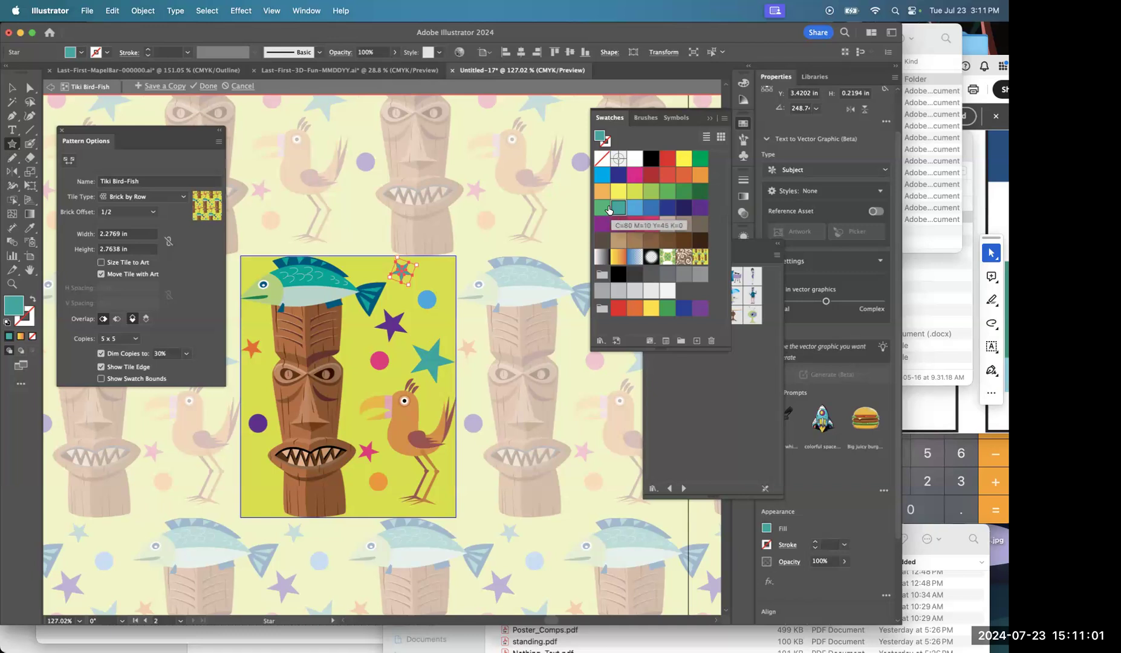
{"action": "left_click", "coordinate": [636, 309]}
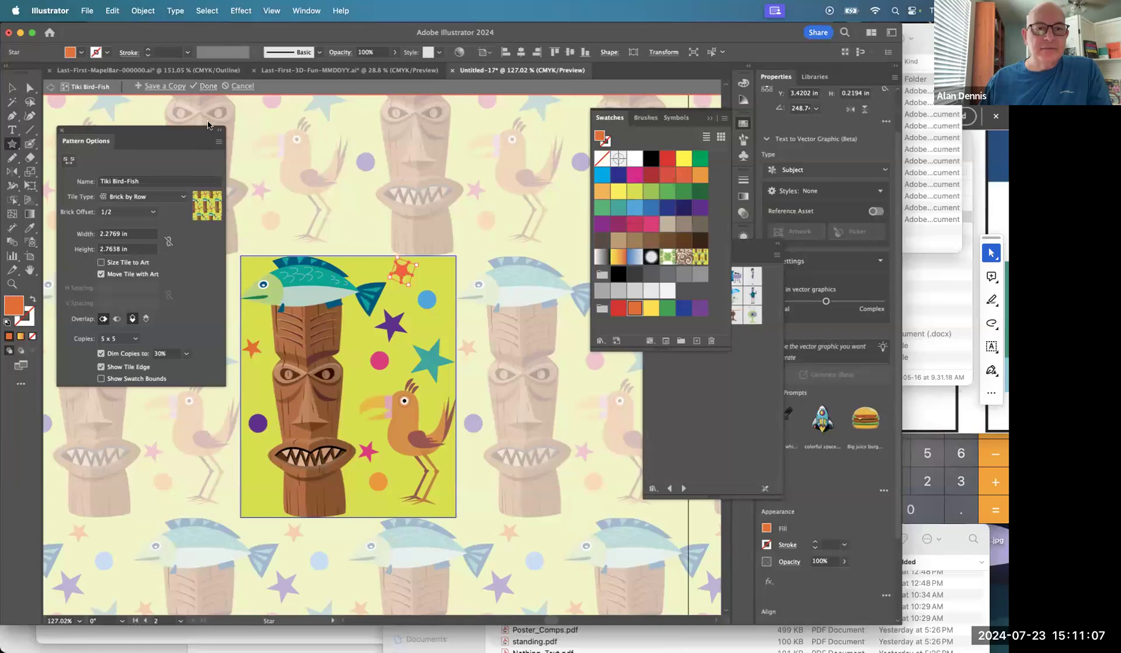
- Finish editing the pattern tile and view the patterned circle together with the original artwork
{"action": "left_click", "coordinate": [211, 88]}
{"action": "key", "text": "alt+super+space"}
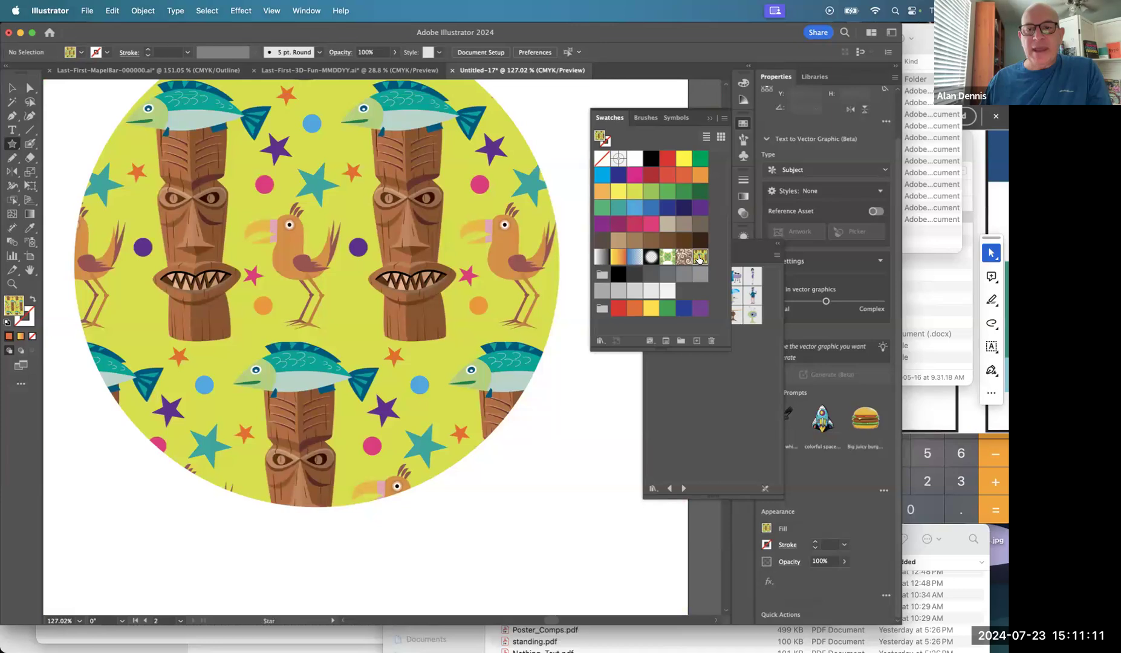
{"action": "left_click", "coordinate": [435, 257]}
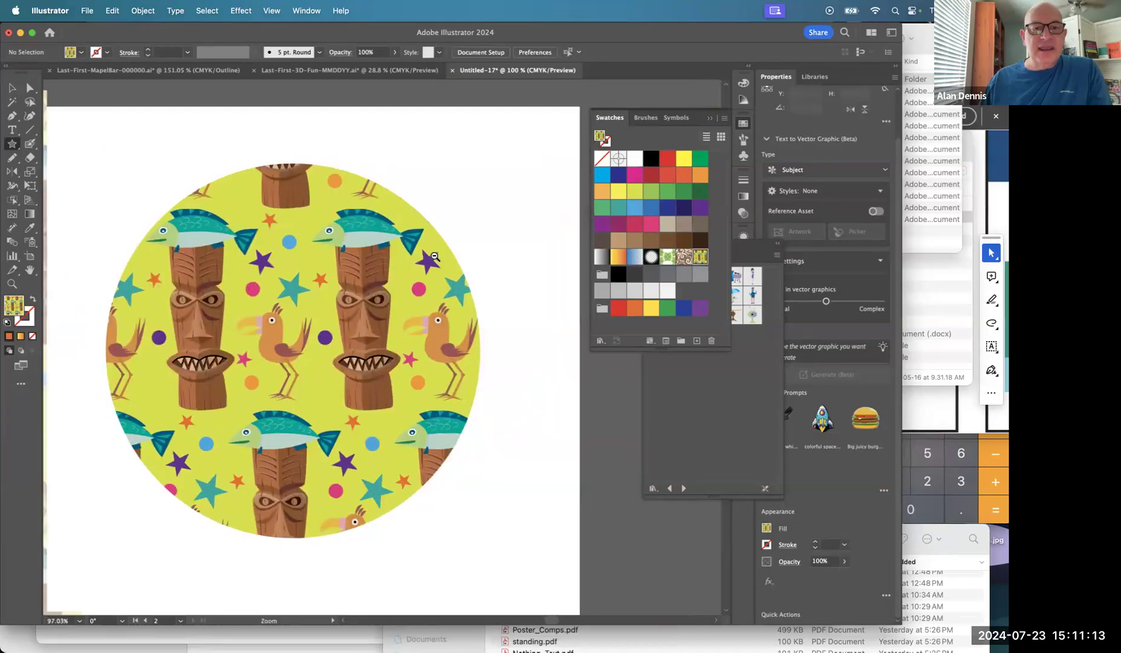
{"action": "left_click_drag", "start_coordinate": [437, 255], "coordinate": [587, 179]}
{"action": "left_click", "coordinate": [449, 246], "text": "alt+super"}
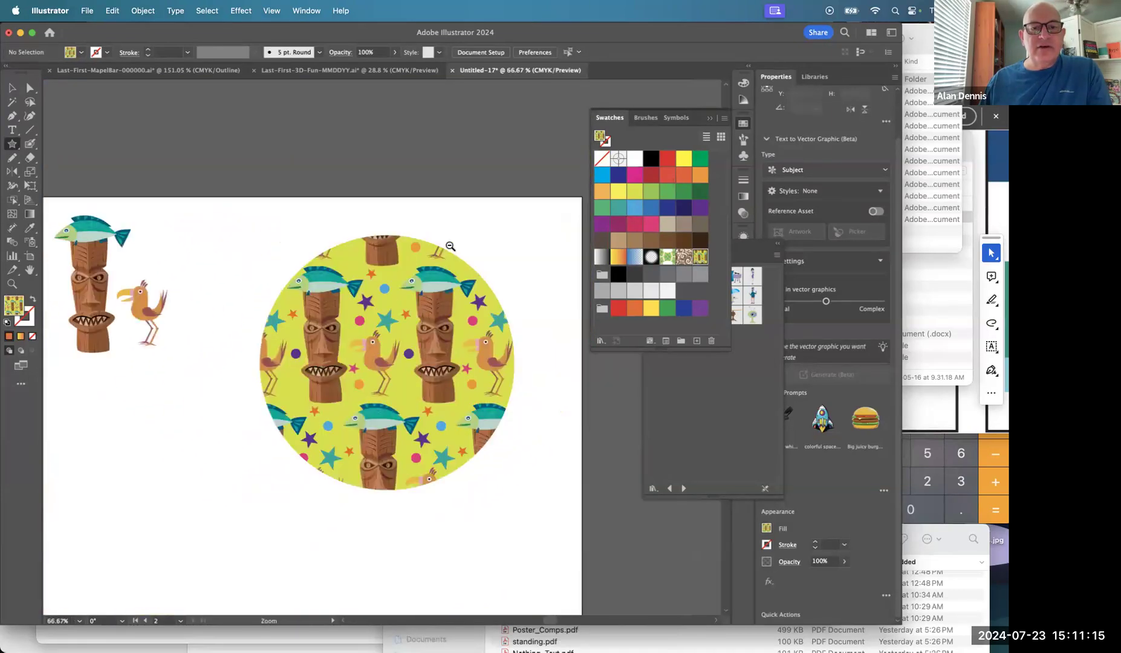
{"action": "left_click_drag", "start_coordinate": [341, 265], "coordinate": [540, 192]}
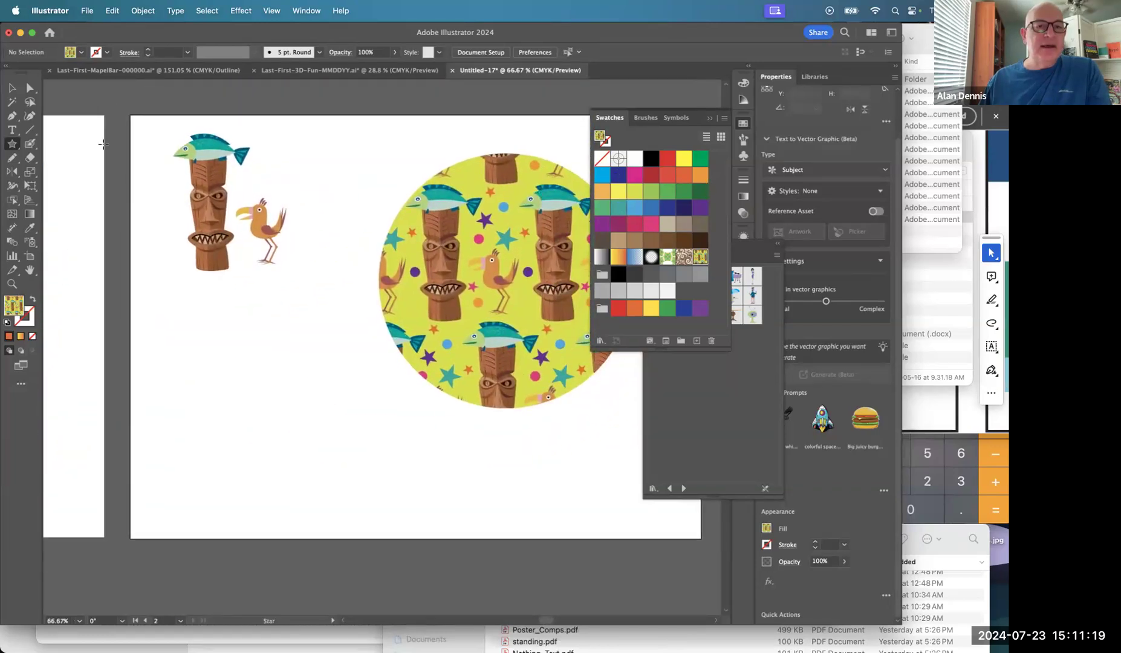
- Copy the 3D extruded name text from Last-First-3D-Fun-MMDDYY.ai into the Untitled-17 document and place it below the tiki artwork
{"action": "left_click", "coordinate": [272, 72]}
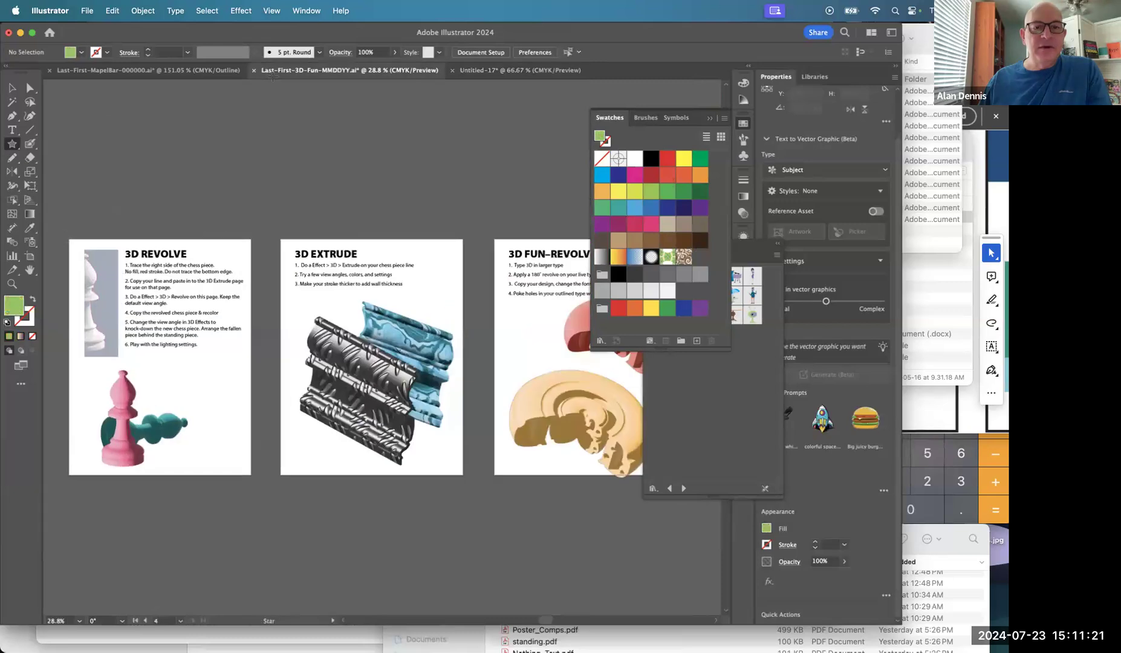
{"action": "left_click_drag", "start_coordinate": [415, 303], "coordinate": [129, 295]}
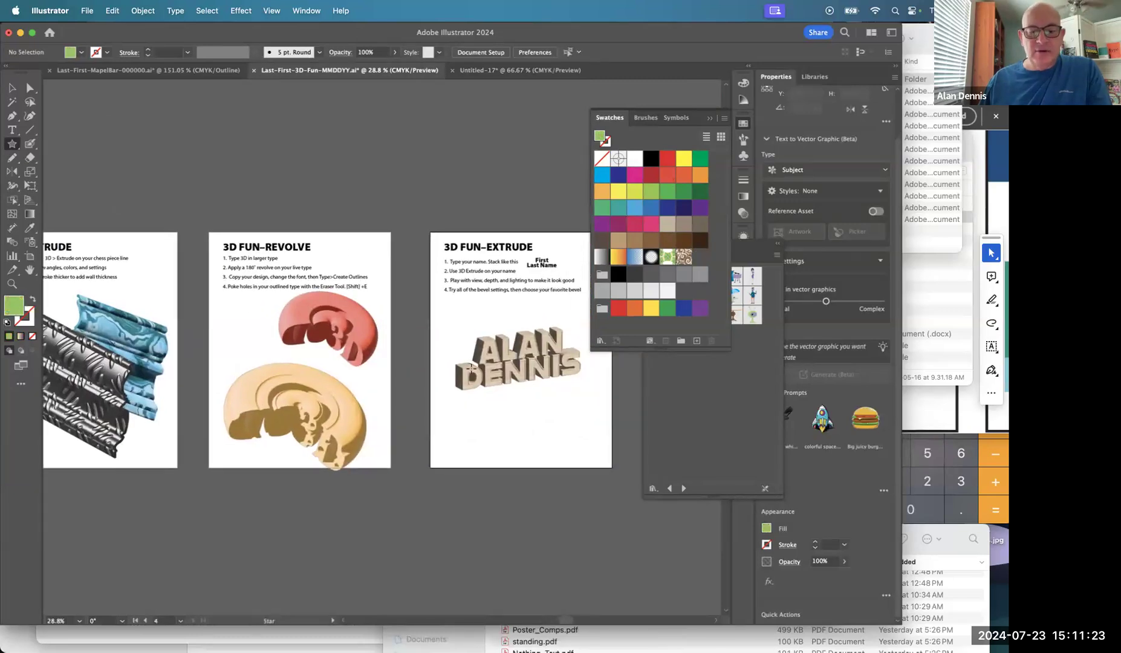
{"action": "key", "text": "v"}
{"action": "left_click", "coordinate": [499, 375]}
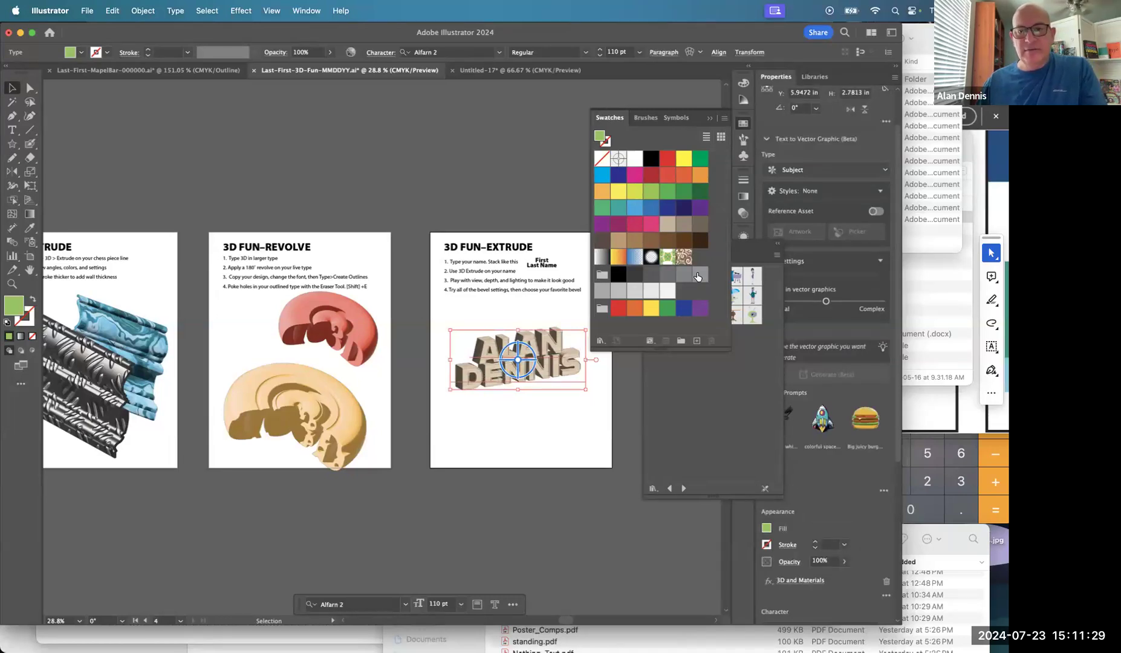
{"action": "key", "text": "a"}
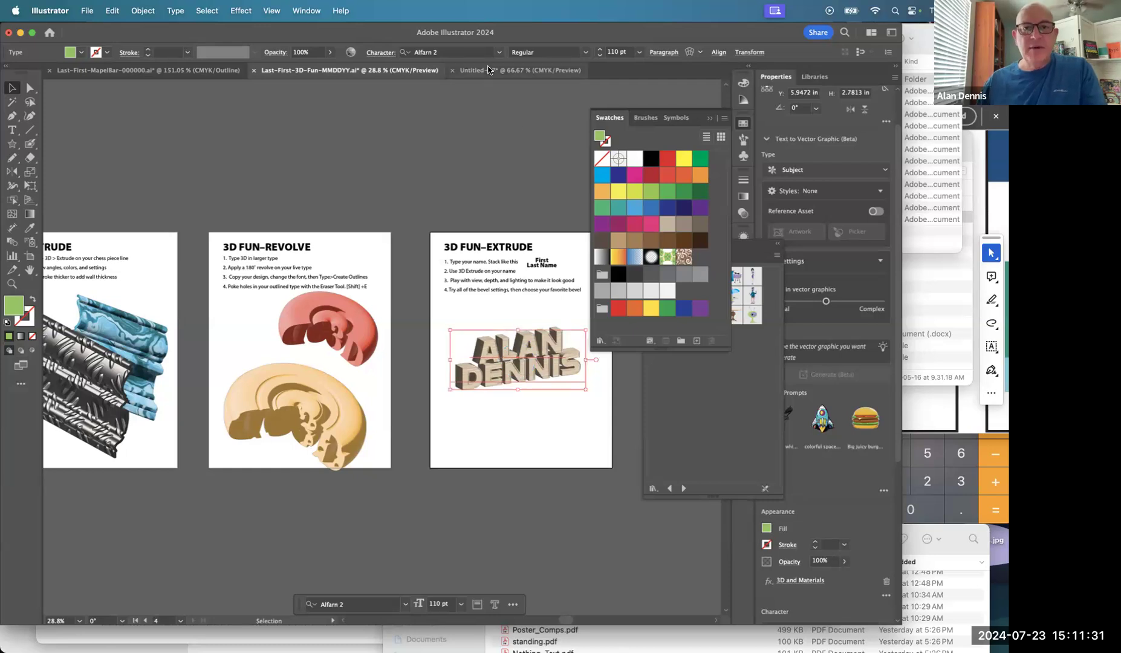
{"action": "left_click", "coordinate": [482, 71]}
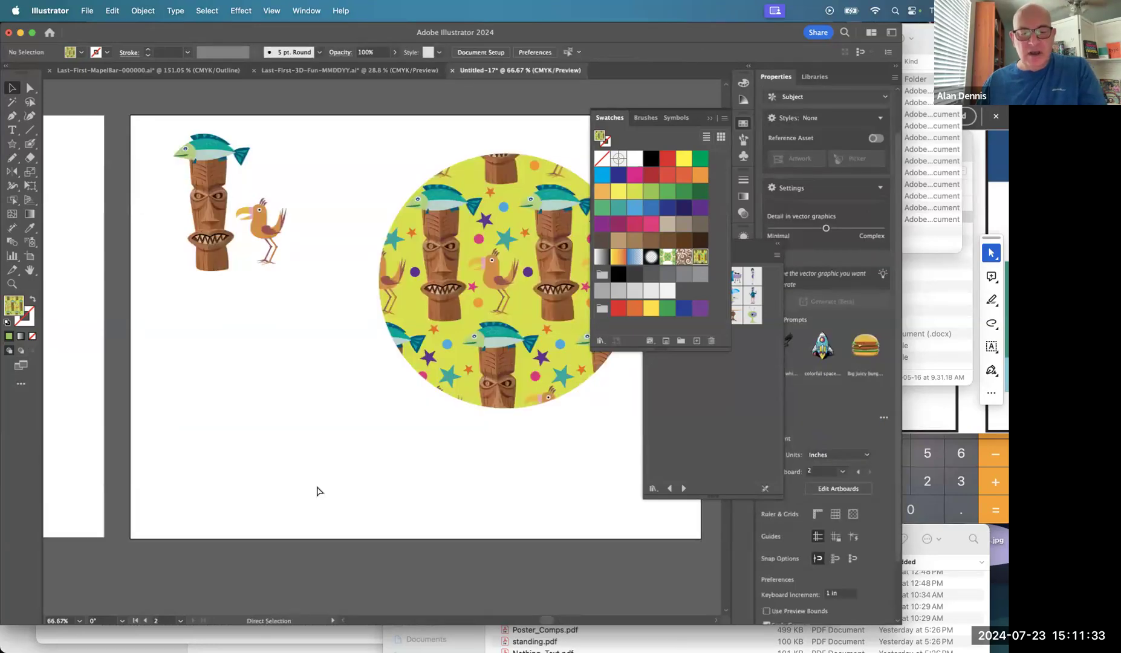
{"action": "key", "text": "super+v"}
{"action": "left_click_drag", "start_coordinate": [330, 388], "coordinate": [264, 459]}
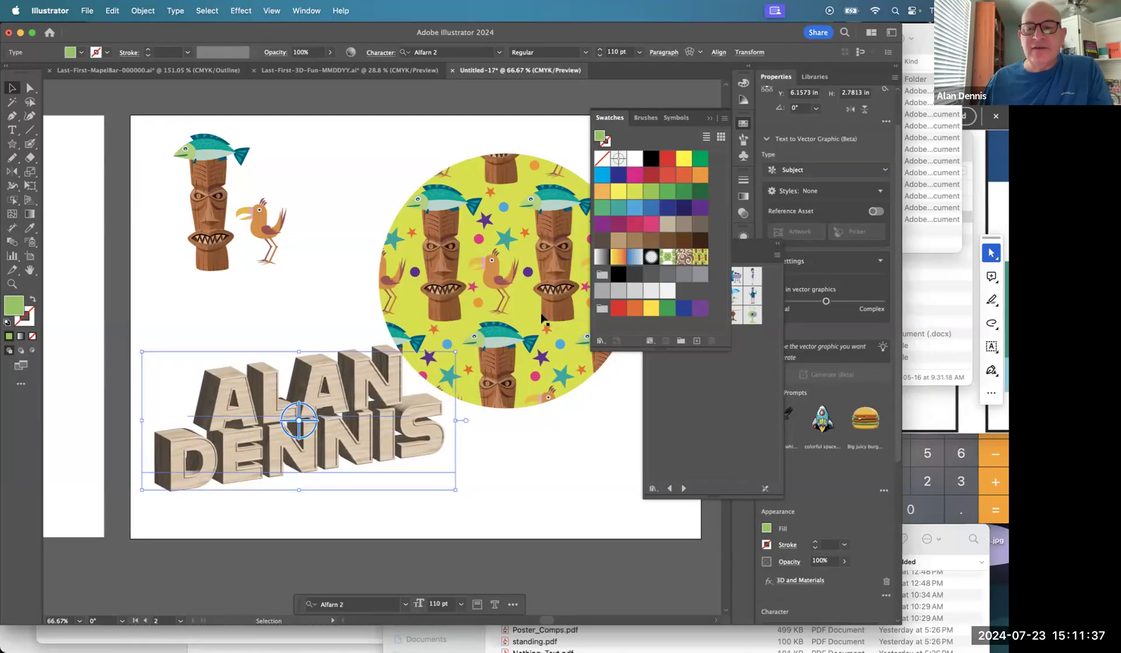
- Hide the 3D and Materials effect on the pasted name text
{"action": "left_click", "coordinate": [744, 235]}
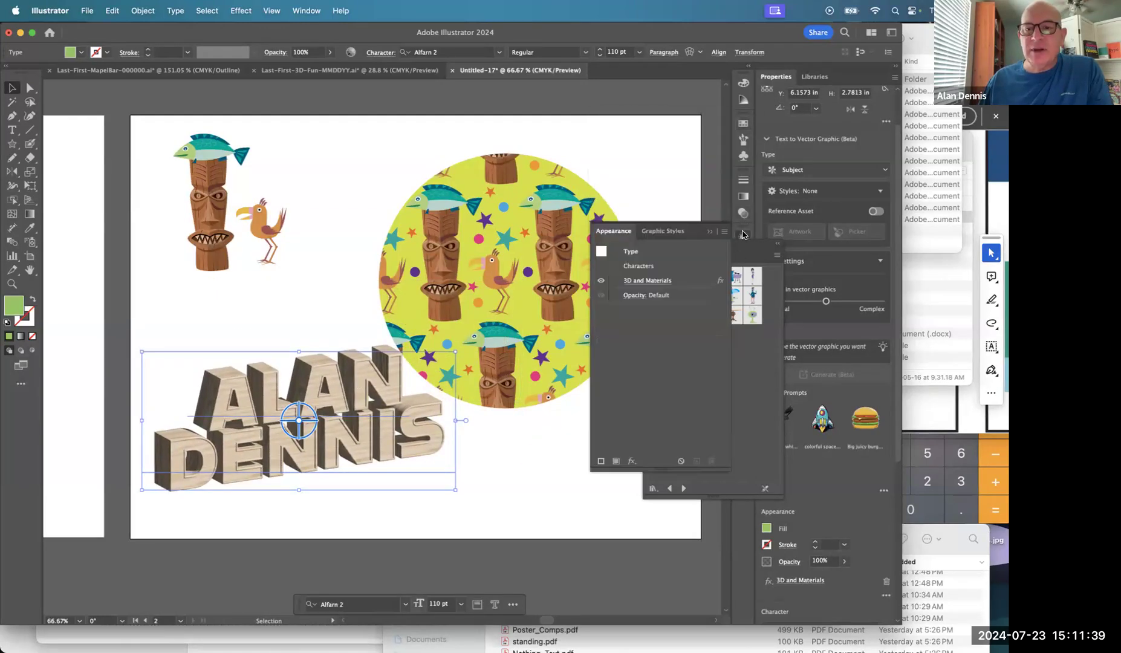
{"action": "left_click", "coordinate": [601, 281]}
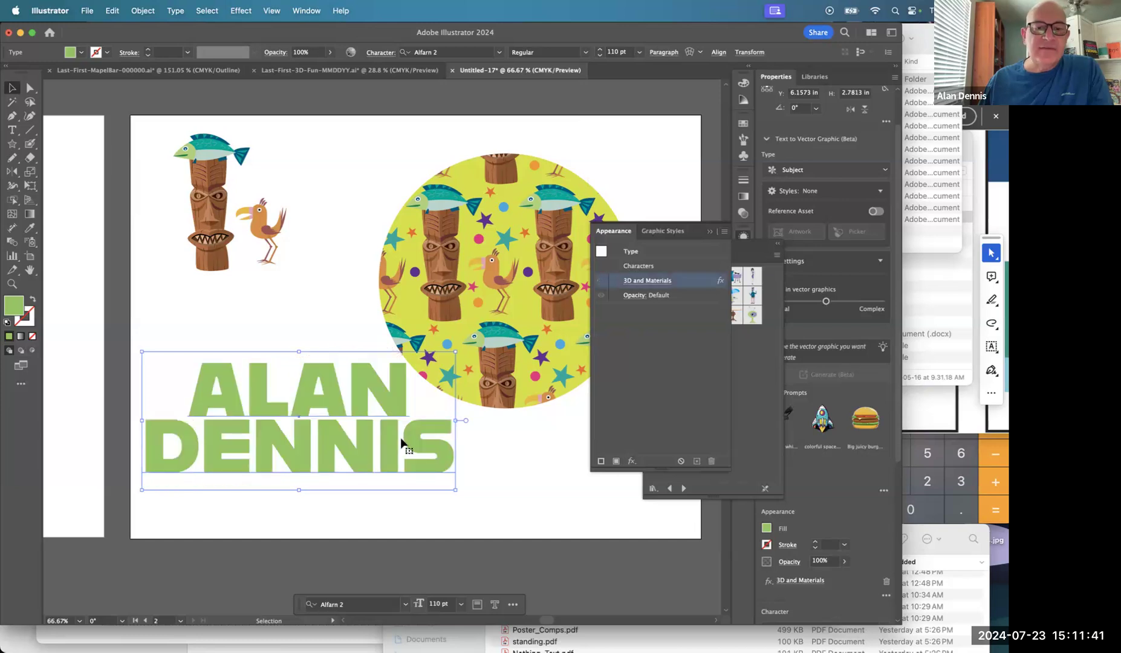
{"action": "left_click", "coordinate": [604, 281]}
{"action": "left_click", "coordinate": [605, 282]}
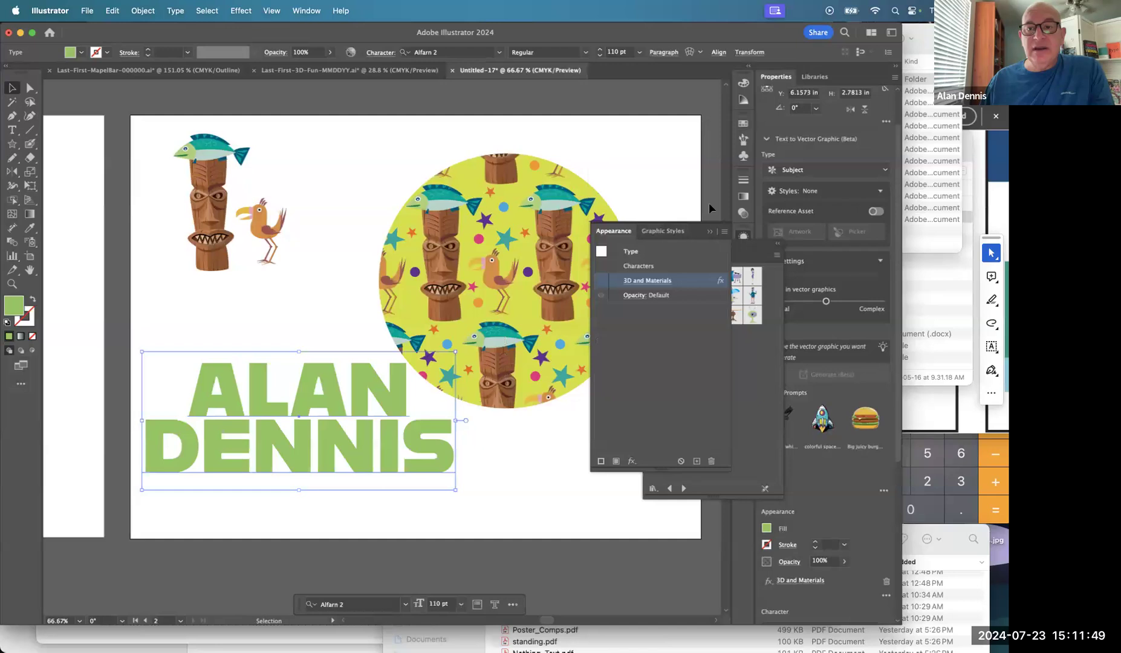
- Fill the flat name text with the Tiki Bird-Fish pattern swatch and inspect the lettering up close
{"action": "left_click", "coordinate": [744, 123]}
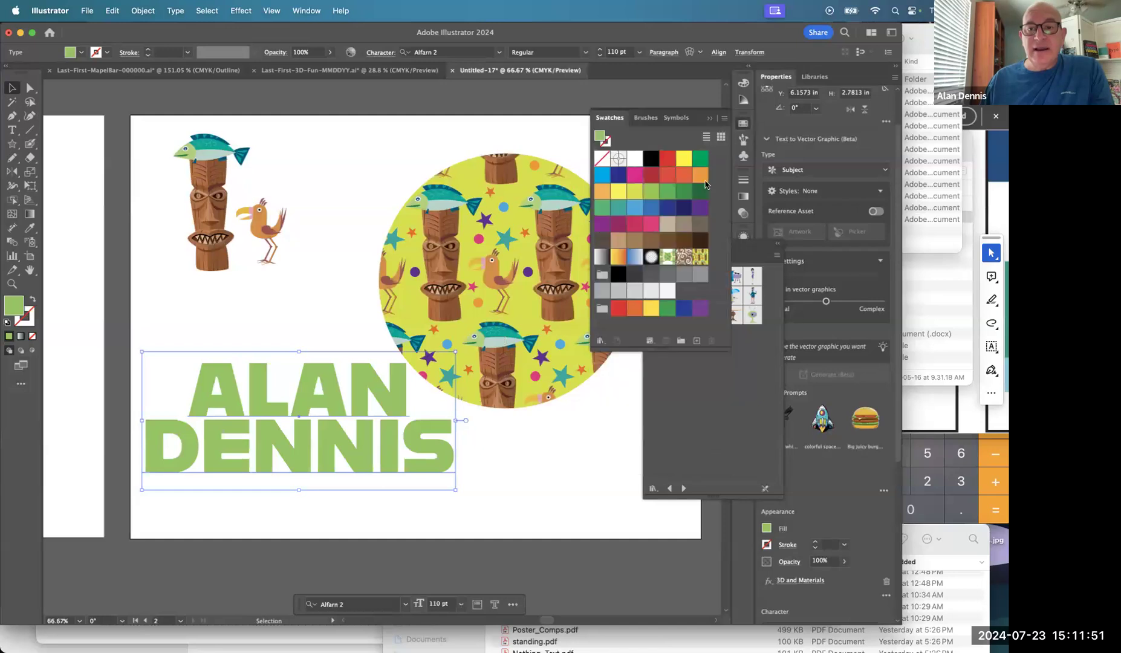
{"action": "left_click", "coordinate": [701, 259]}
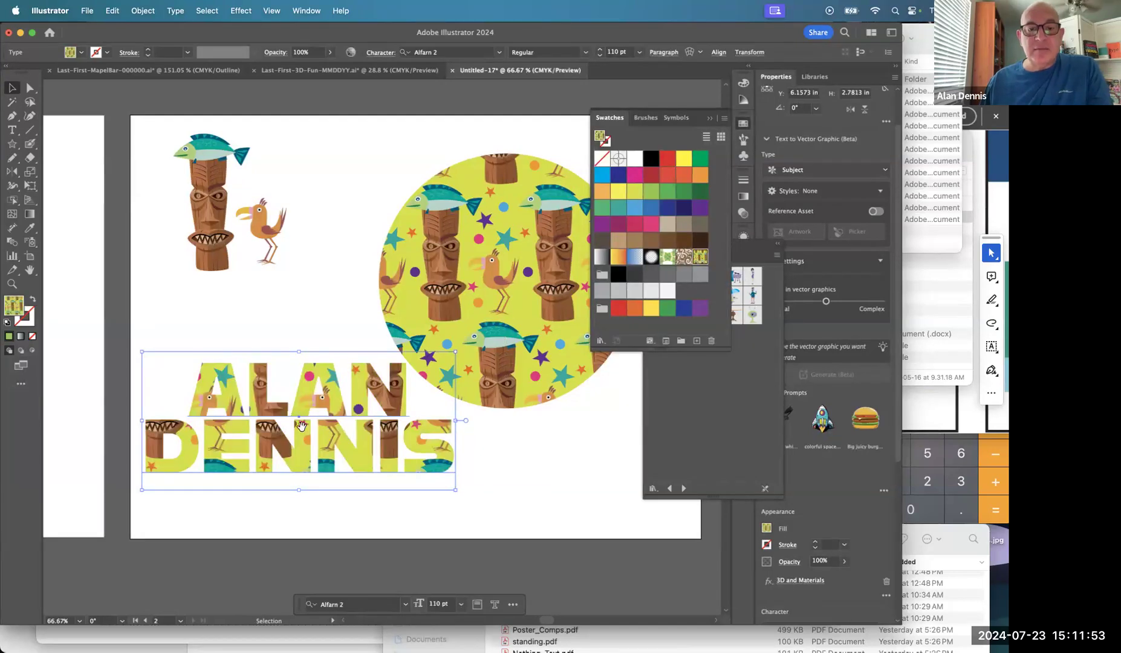
{"action": "left_click", "coordinate": [305, 444], "text": "super"}
{"action": "left_click", "coordinate": [374, 306], "text": "super"}
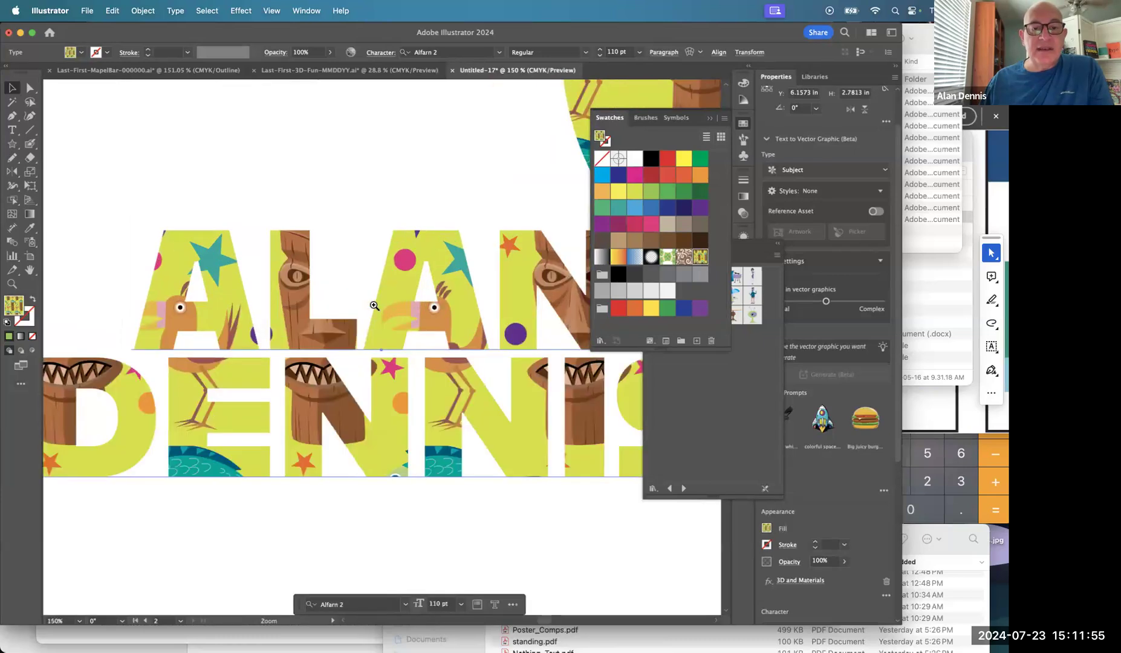
{"action": "left_click", "coordinate": [374, 306], "text": "alt+super"}
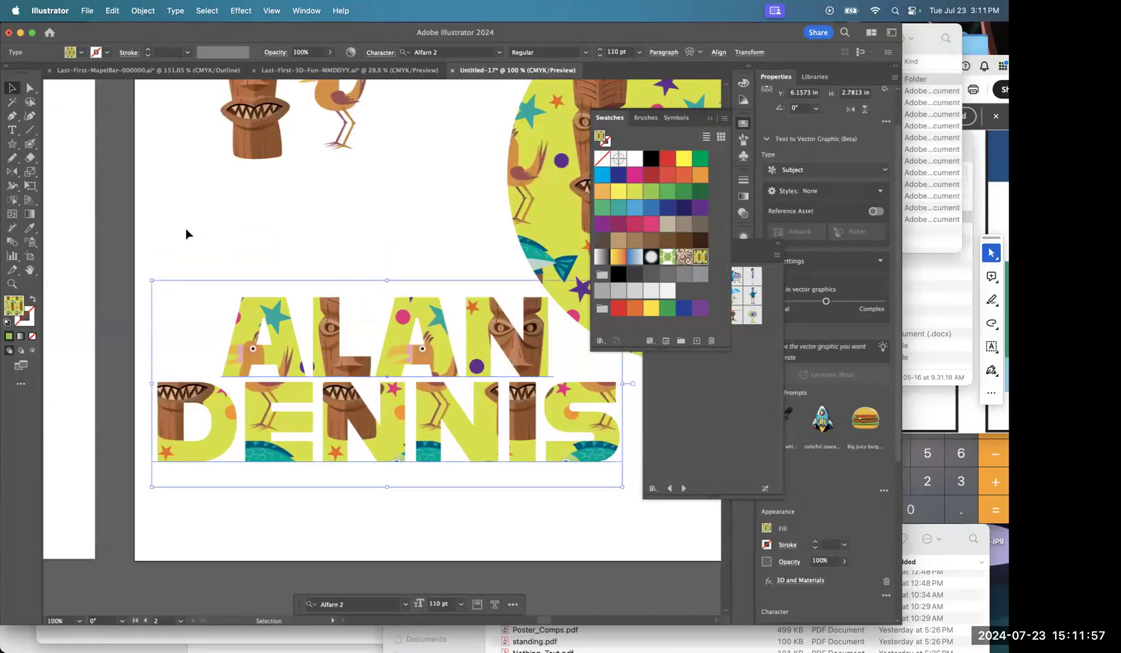
- Open the Scale options for the name text and exclude objects so that only the pattern is transformed
{"action": "left_click", "coordinate": [30, 173]}
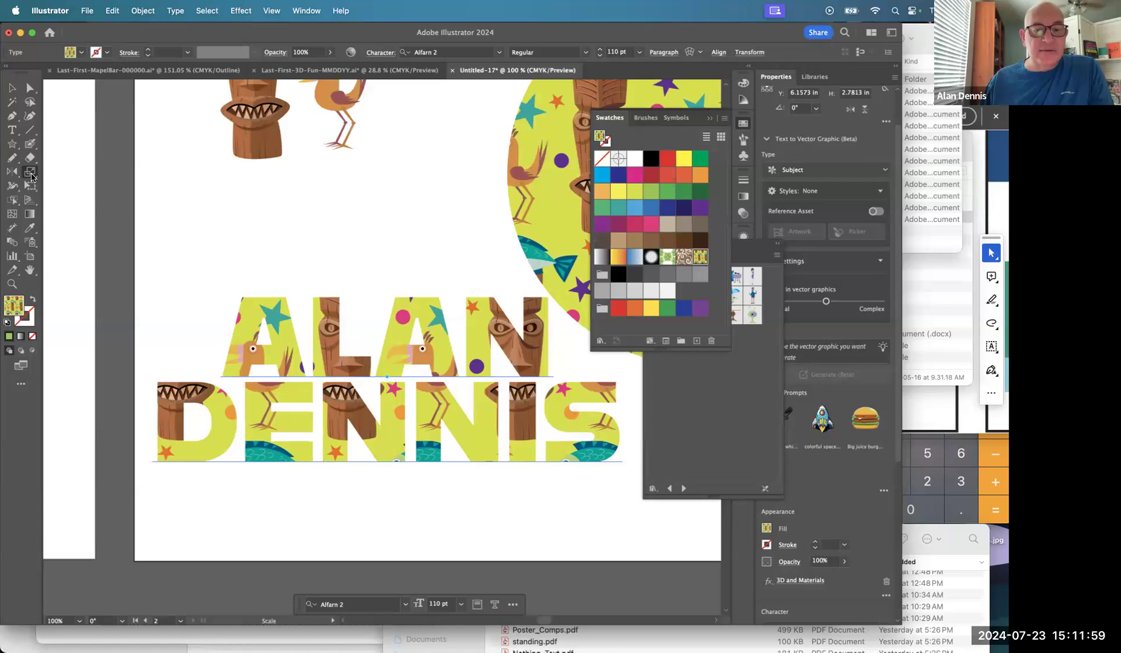
{"action": "double_click", "coordinate": [31, 176]}
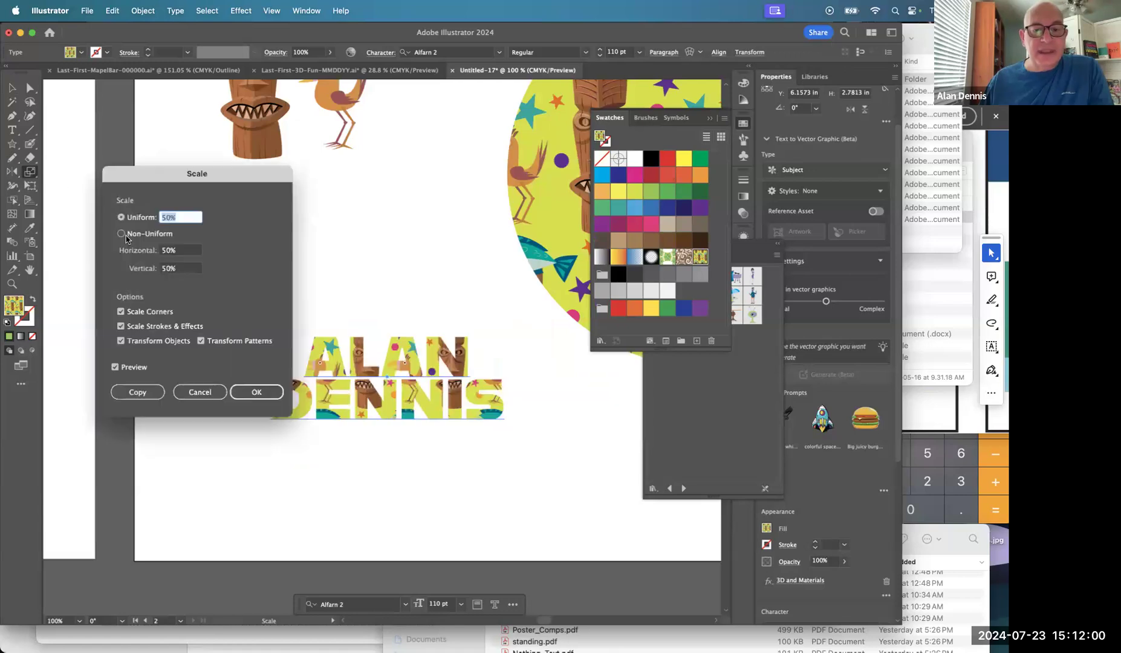
{"action": "left_click", "coordinate": [122, 341]}
{"action": "left_click_drag", "start_coordinate": [215, 167], "coordinate": [147, 92]}
- Scale only the pattern inside the name text uniformly to 67%
{"action": "left_click", "coordinate": [94, 143]}
{"action": "key", "text": "Up"}
{"action": "key", "text": "Up"}
{"action": "key", "text": "Up"}
{"action": "key", "text": "Up"}
{"action": "key", "text": "Up"}
{"action": "key", "text": "Up"}
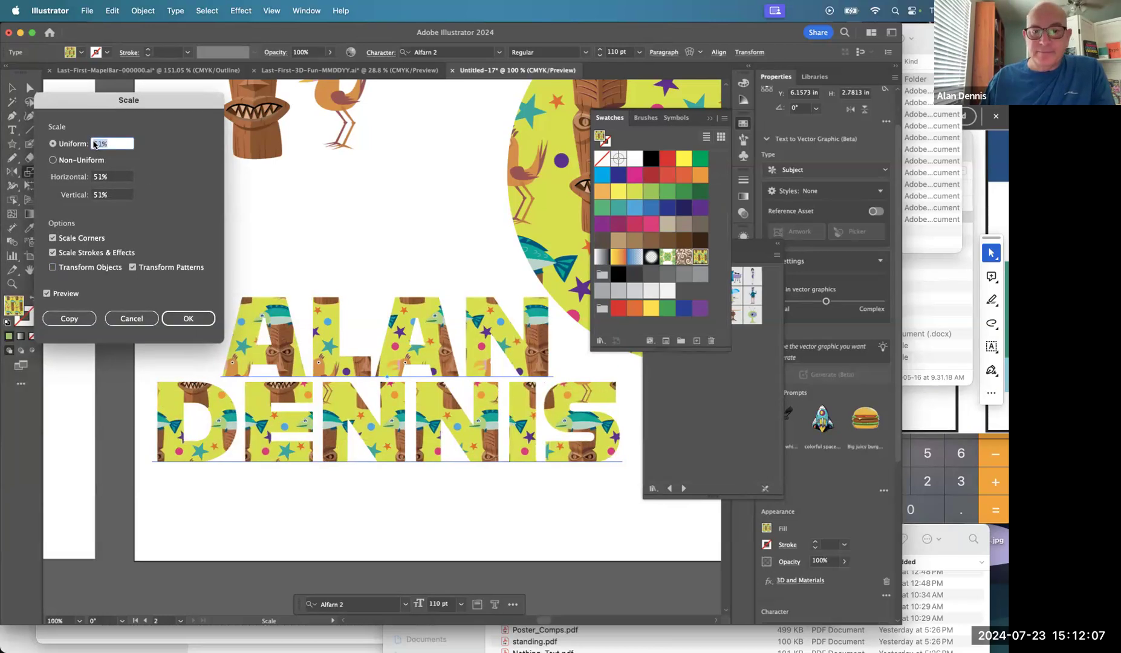
{"action": "key", "text": "Up"}
{"action": "key", "text": "Up"}
{"action": "key", "text": "Up"}
{"action": "key", "text": "Up"}
{"action": "key", "text": "Up"}
{"action": "key", "text": "Up"}
{"action": "key", "text": "Up"}
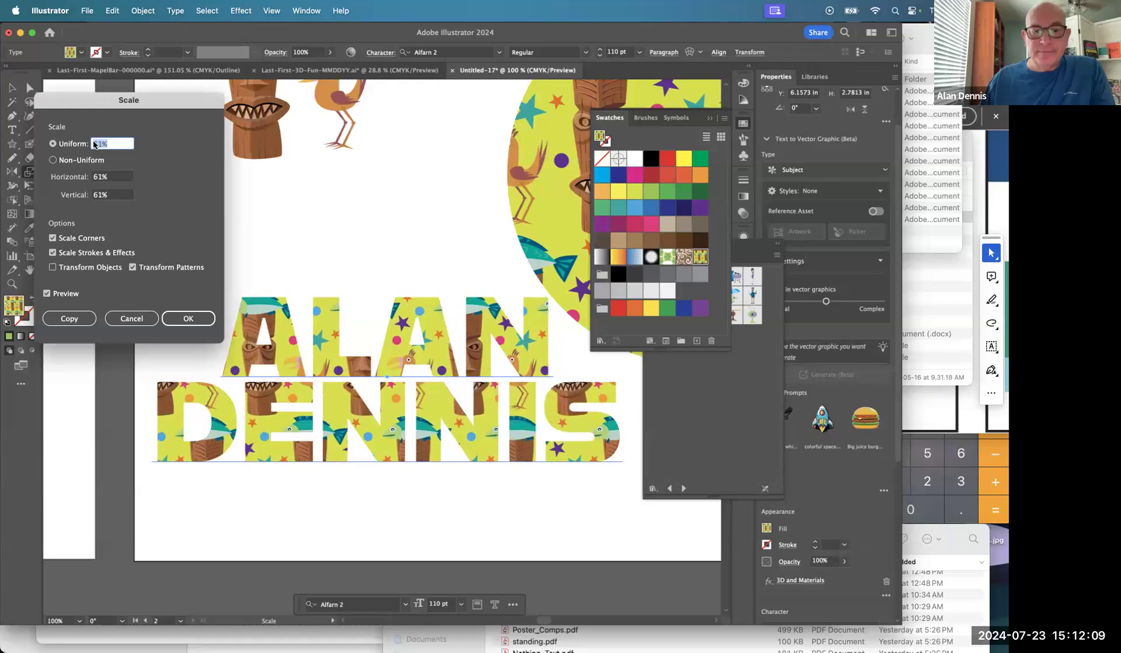
{"action": "key", "text": "Up"}
{"action": "key", "text": "Up"}
{"action": "key", "text": "Up"}
{"action": "key", "text": "Up"}
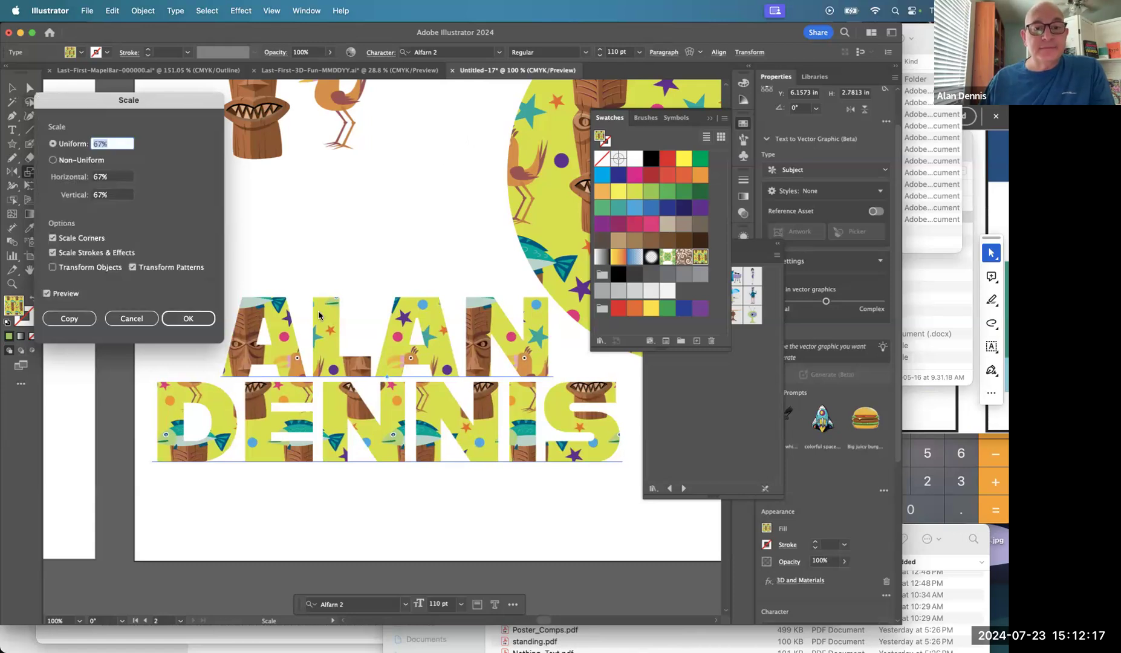
{"action": "left_click", "coordinate": [188, 318]}
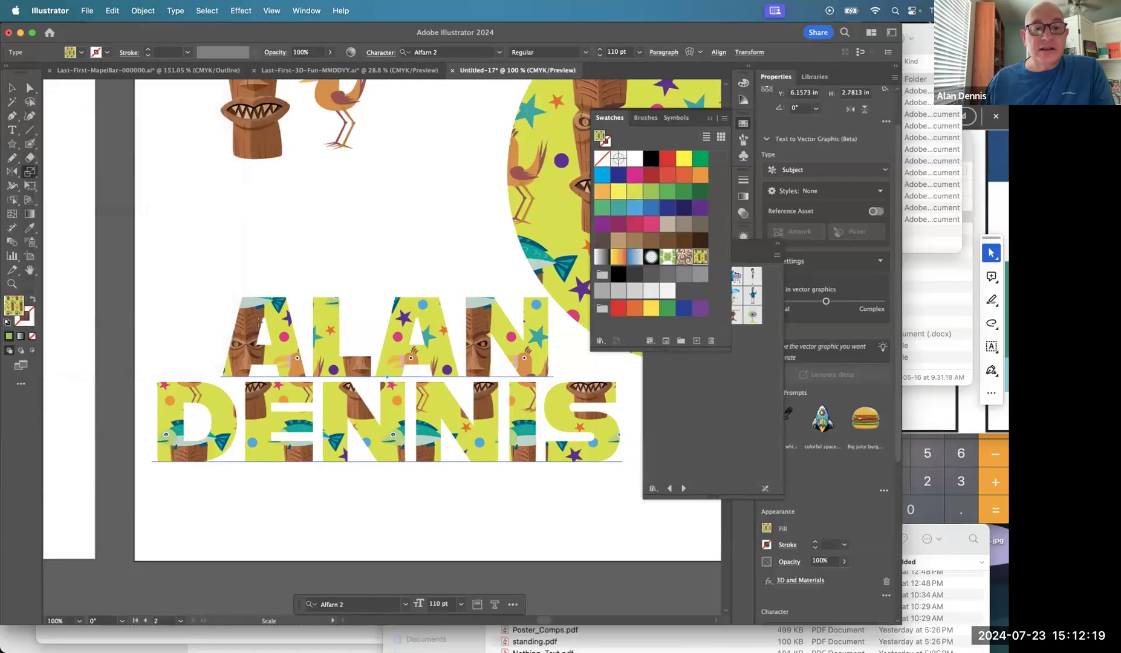
- Change the name text's font to 8 Heavy and move the lettering lower on its artboard
{"action": "key", "text": "v"}
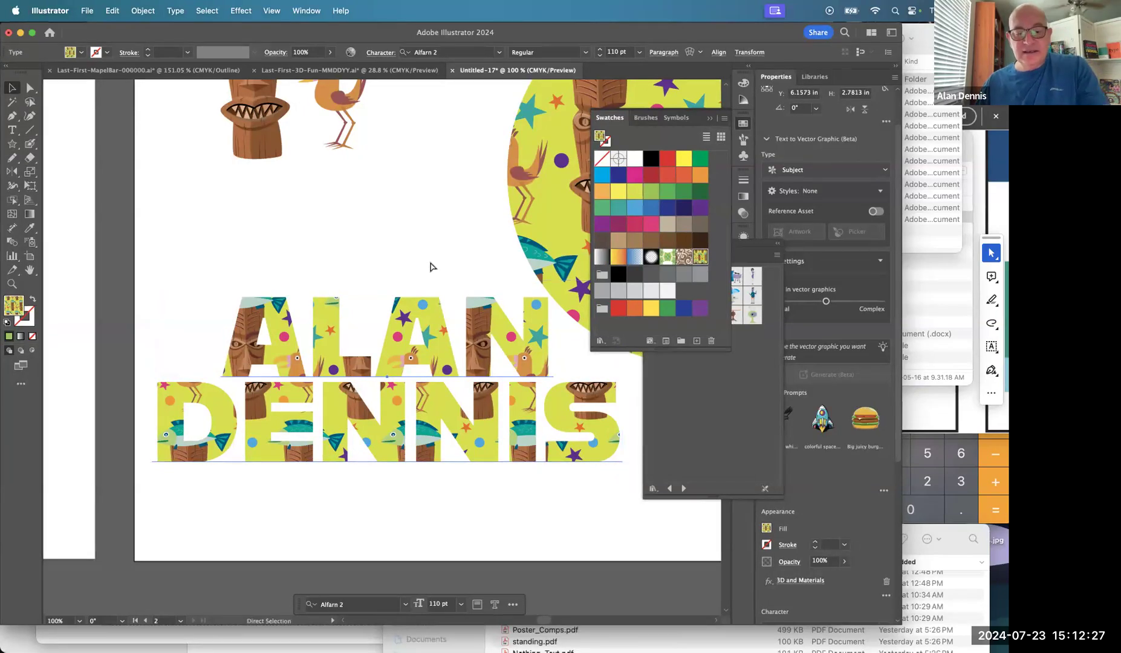
{"action": "key", "text": "super+t"}
{"action": "left_click", "coordinate": [658, 75]}
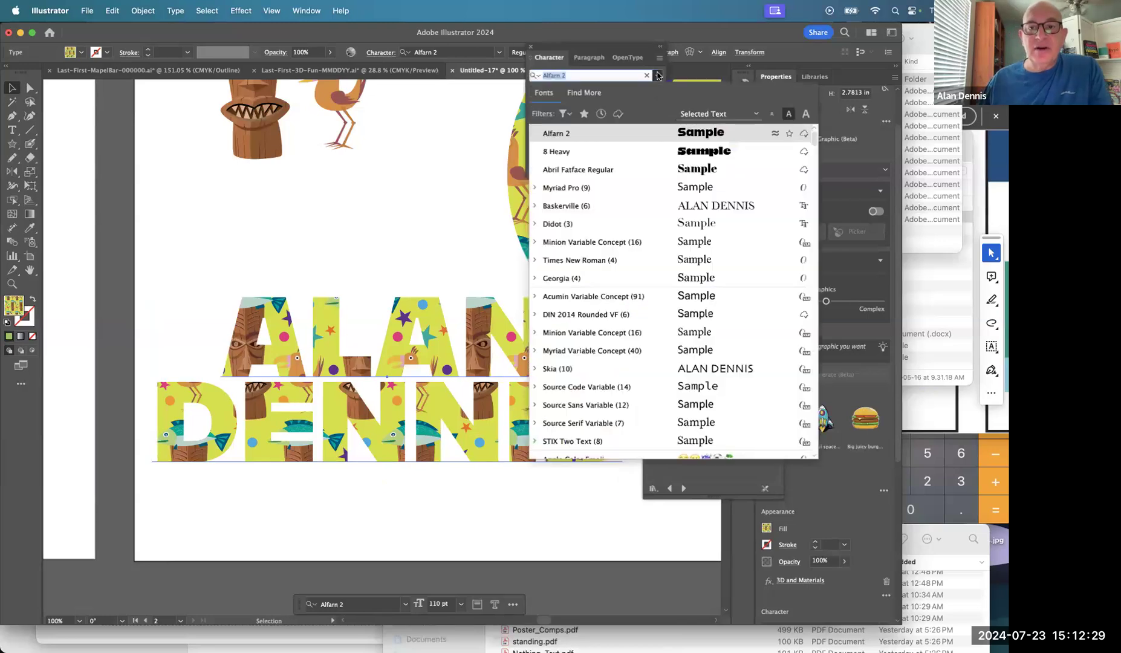
{"action": "left_click", "coordinate": [664, 156]}
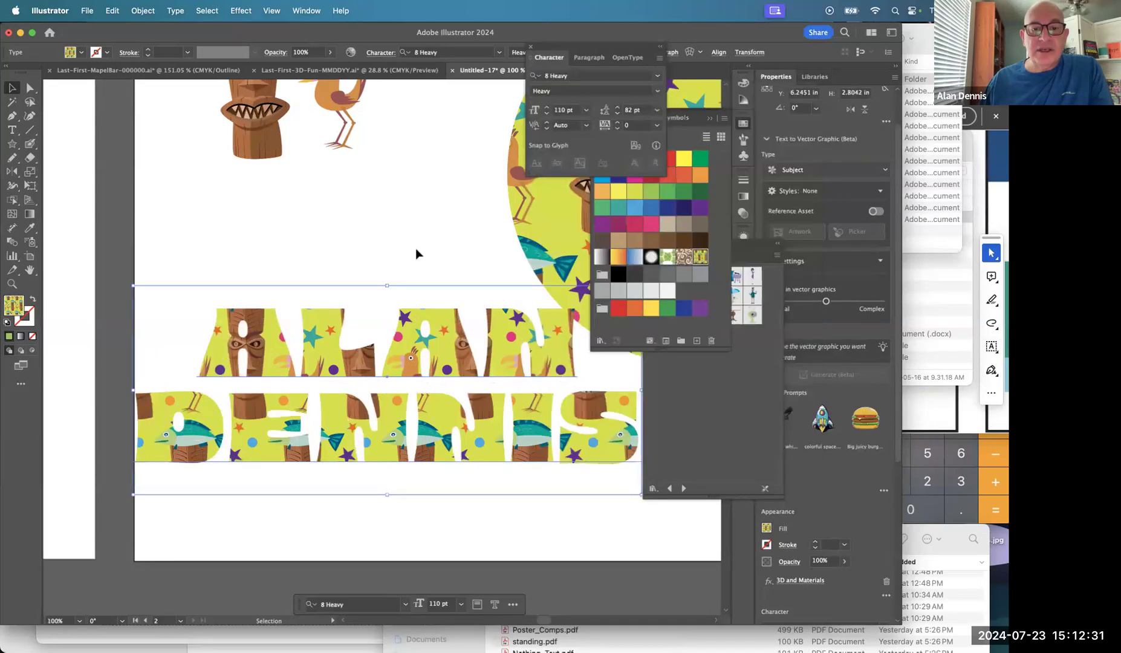
{"action": "left_click", "coordinate": [408, 252]}
{"action": "left_click_drag", "start_coordinate": [455, 360], "coordinate": [510, 428]}
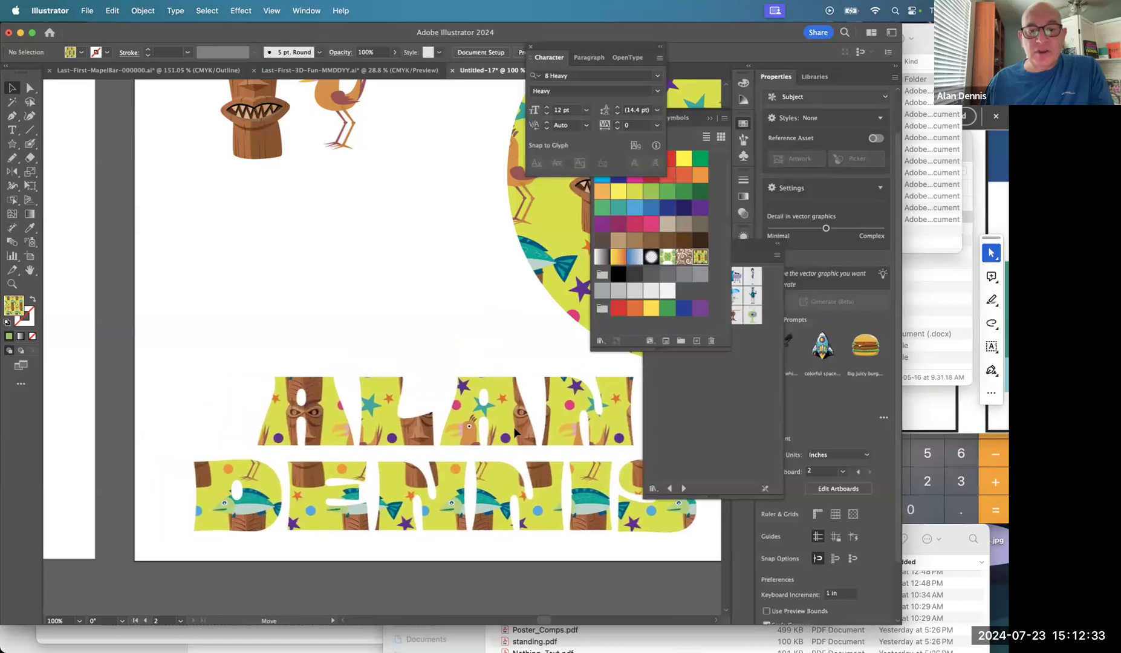
- Create a third artboard beside the tiki circle artboard, about the same size as it
{"action": "left_click_drag", "start_coordinate": [433, 320], "coordinate": [348, 301]}
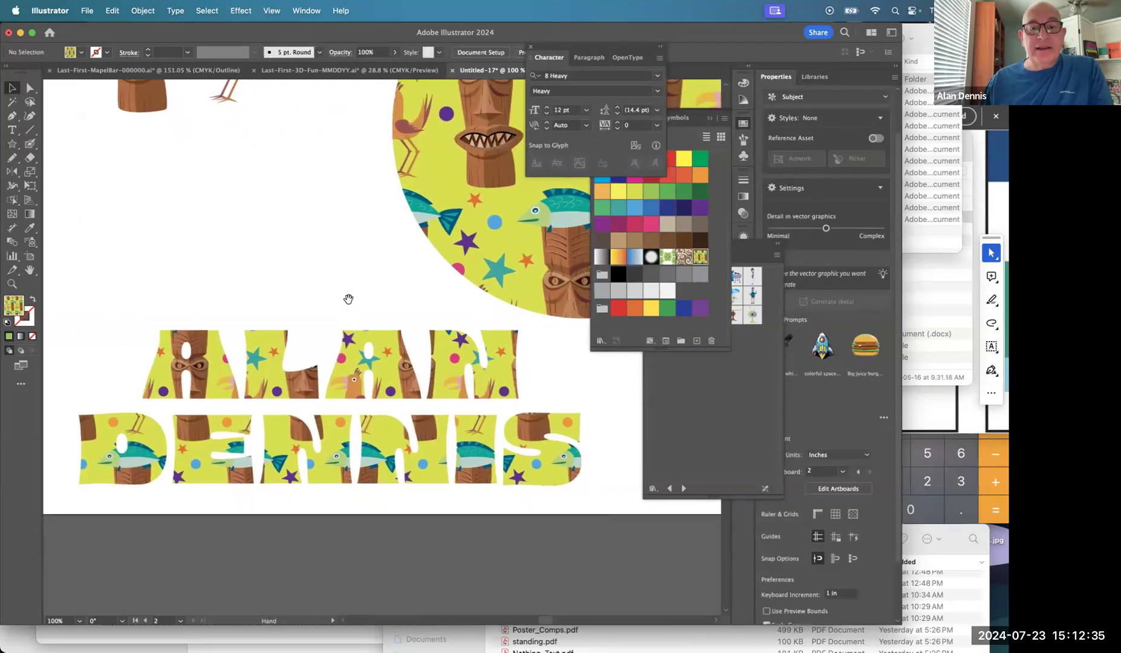
{"action": "key", "text": "super+minus"}
{"action": "key", "text": "super+minus"}
{"action": "left_click_drag", "start_coordinate": [223, 284], "coordinate": [159, 295]}
{"action": "left_click_drag", "start_coordinate": [318, 310], "coordinate": [187, 294]}
{"action": "key", "text": "shift+o"}
{"action": "left_click_drag", "start_coordinate": [287, 154], "coordinate": [601, 475]}
{"action": "key", "text": "v"}
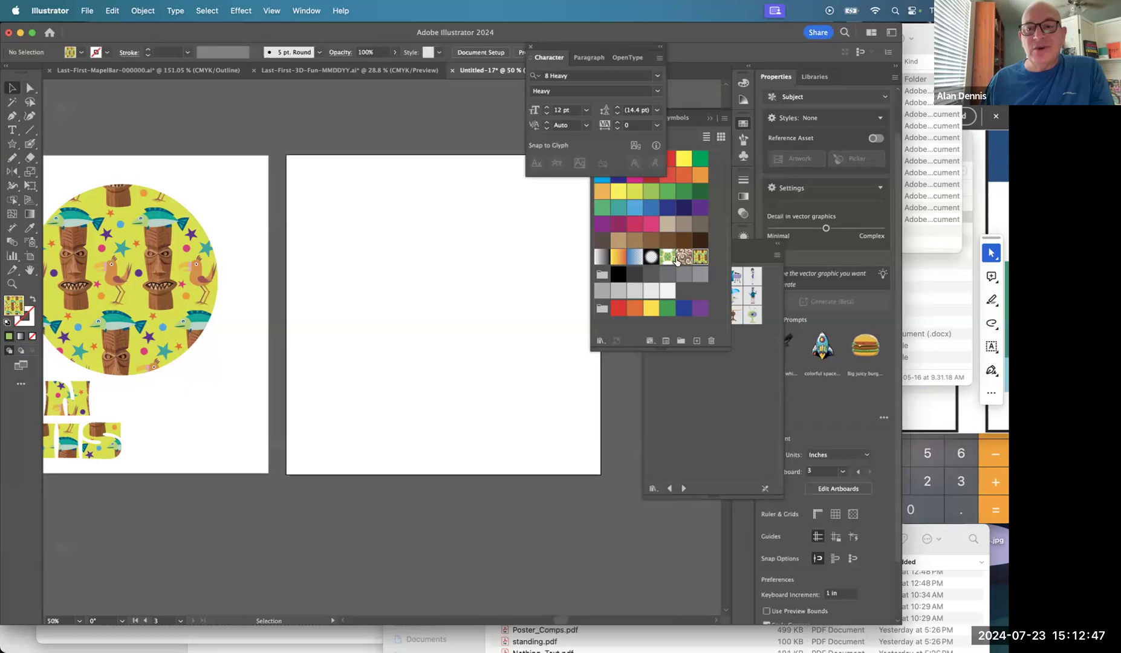
- Open the Nature_Animal Skins pattern swatch library
{"action": "left_click", "coordinate": [677, 258]}
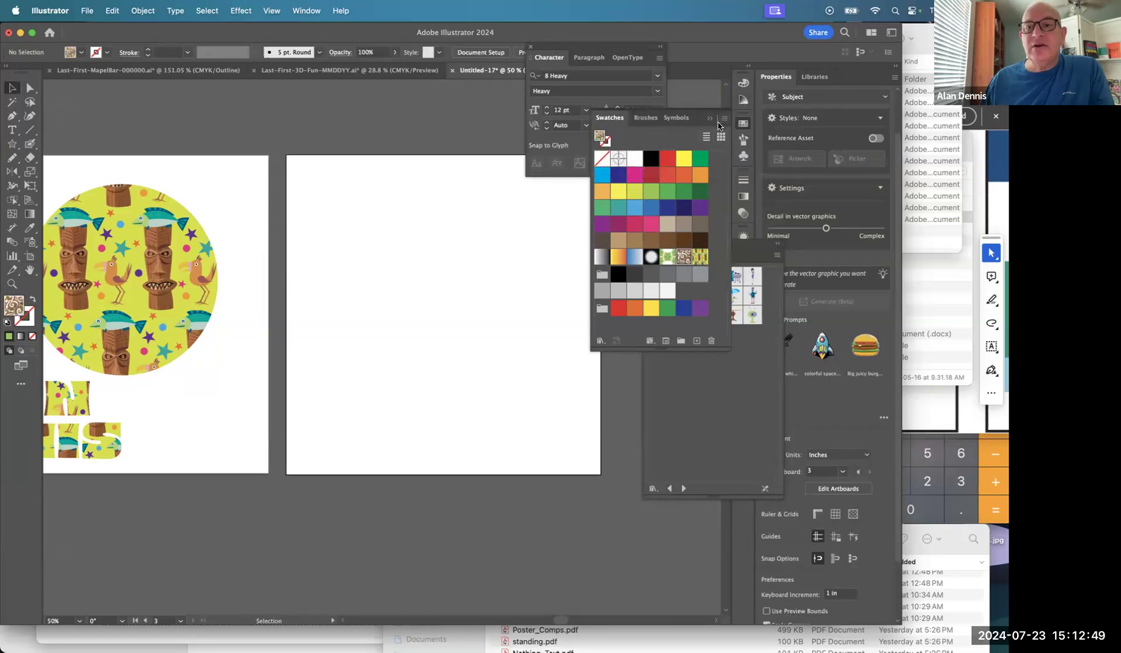
{"action": "left_click", "coordinate": [725, 119]}
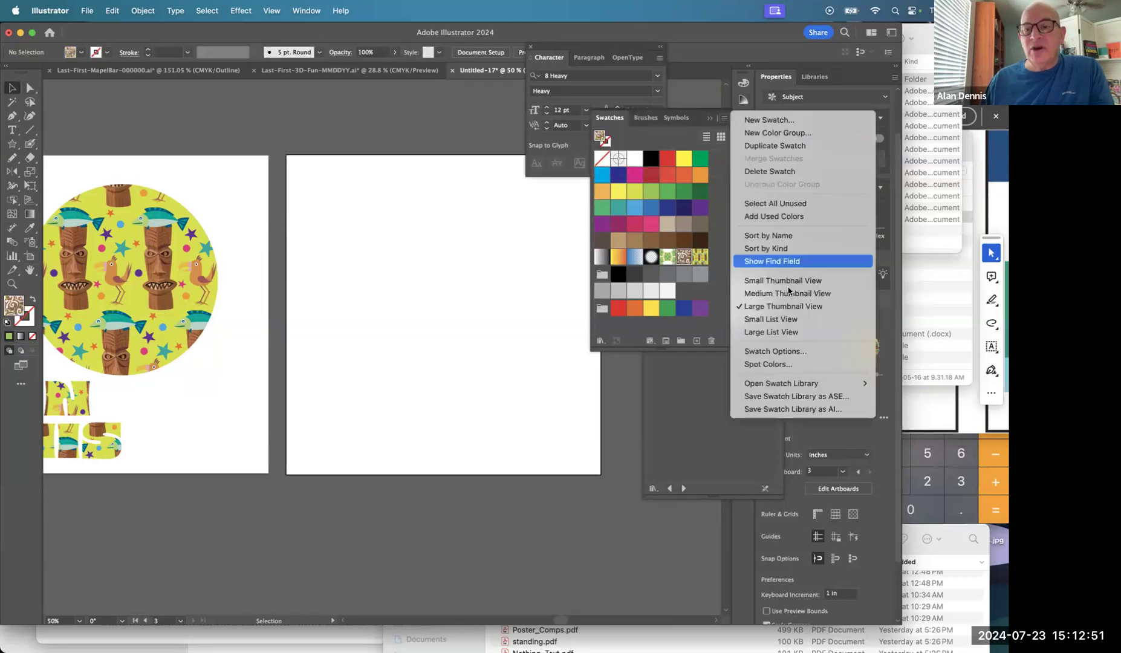
{"action": "mouse_move", "coordinate": [772, 385]}
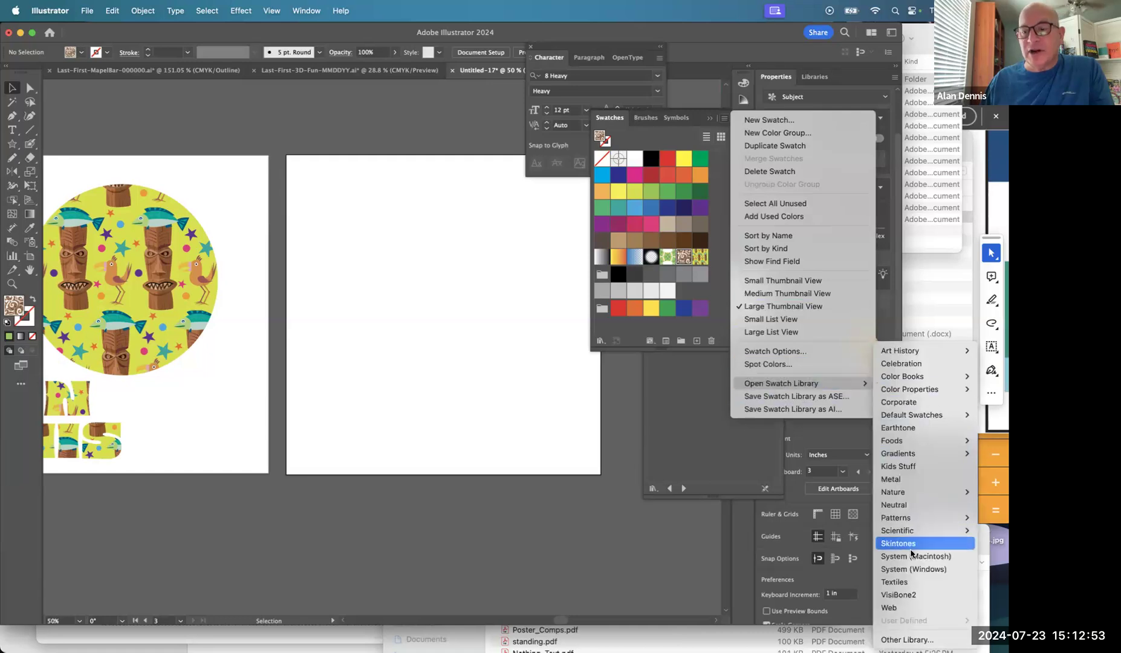
{"action": "mouse_move", "coordinate": [921, 522]}
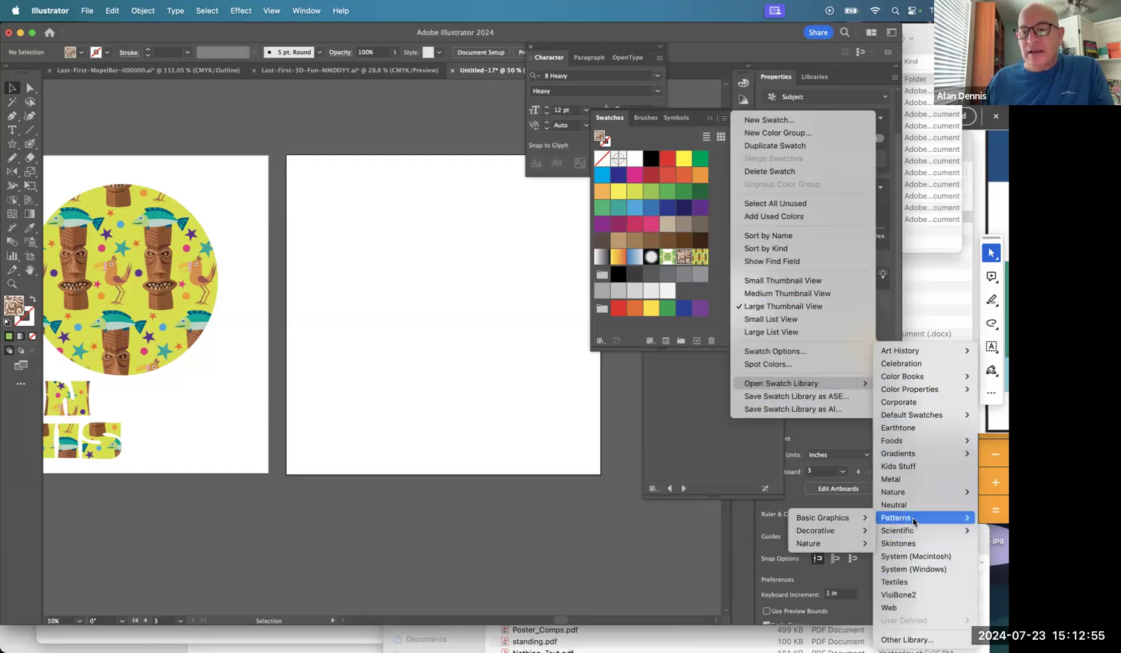
{"action": "mouse_move", "coordinate": [839, 522]}
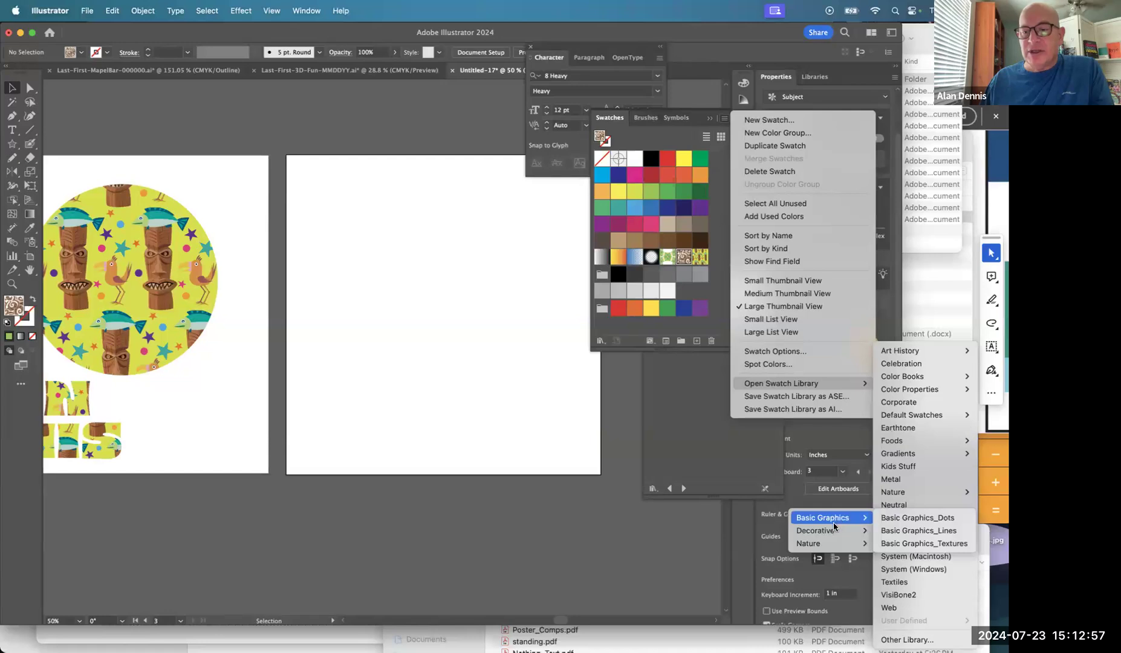
{"action": "mouse_move", "coordinate": [835, 544]}
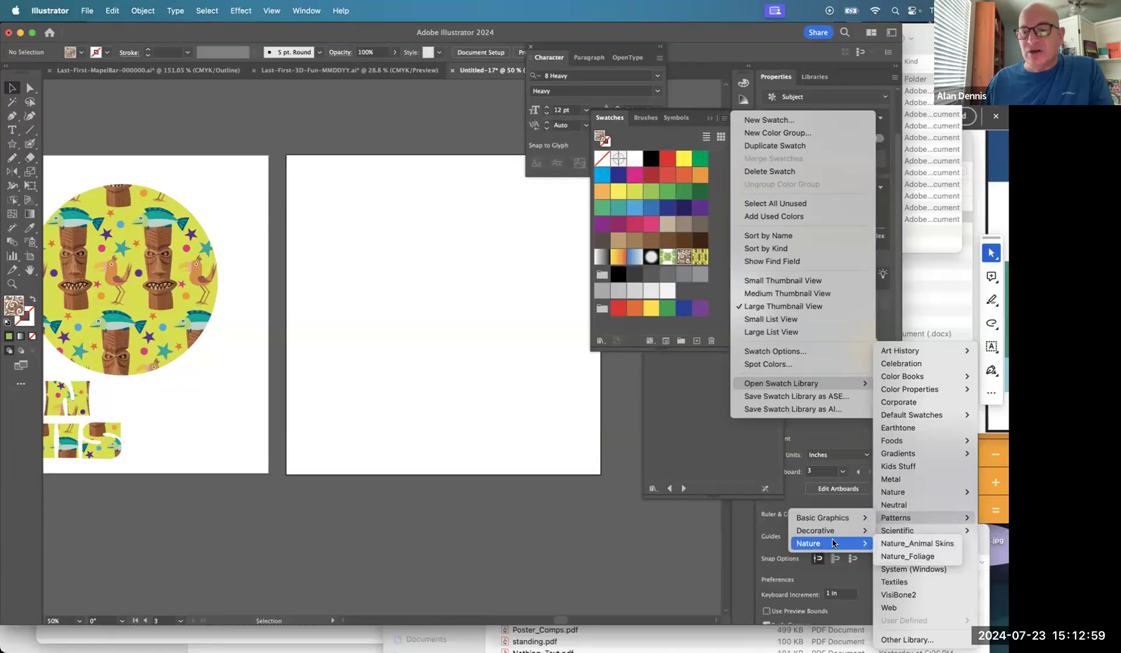
{"action": "left_click", "coordinate": [886, 543]}
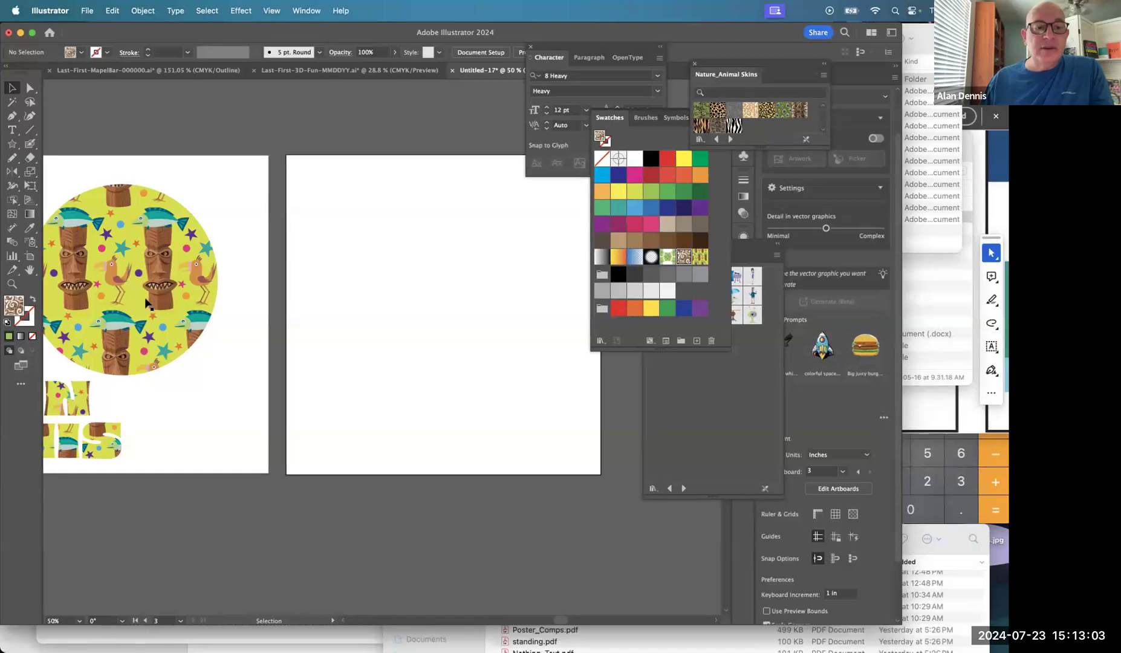
- Duplicate the name text onto the blank artboard and try zebra, tiger and other animal skin fills on it, ending with Cheetah
{"action": "left_click_drag", "start_coordinate": [83, 409], "coordinate": [513, 201], "text": "alt"}
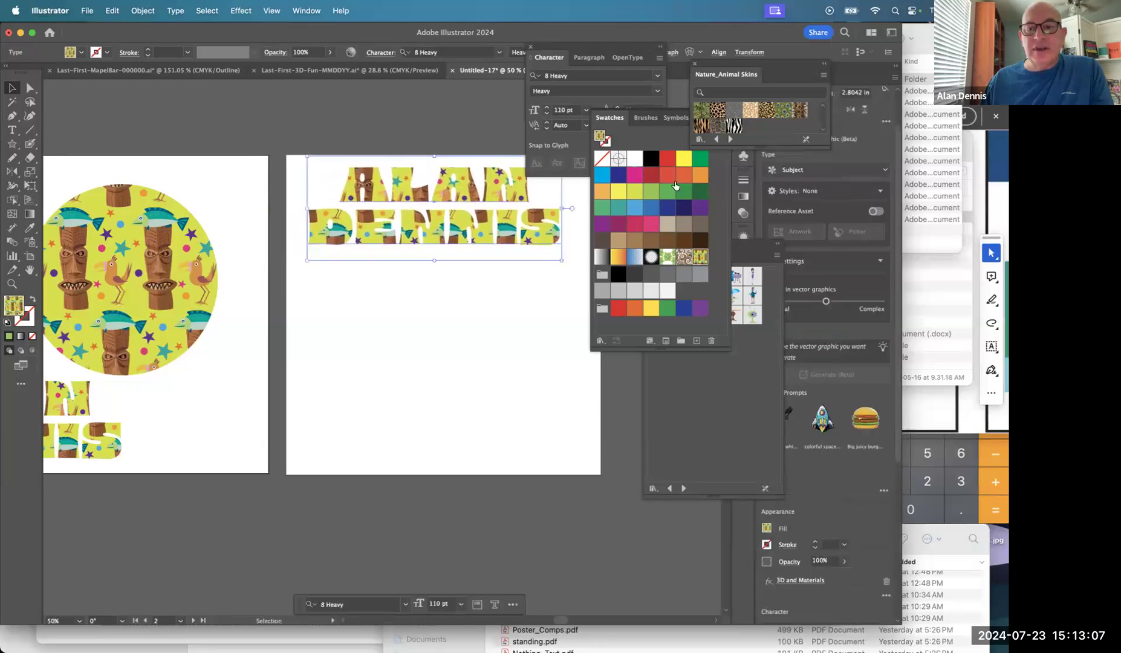
{"action": "left_click", "coordinate": [734, 126]}
{"action": "left_click", "coordinate": [718, 127]}
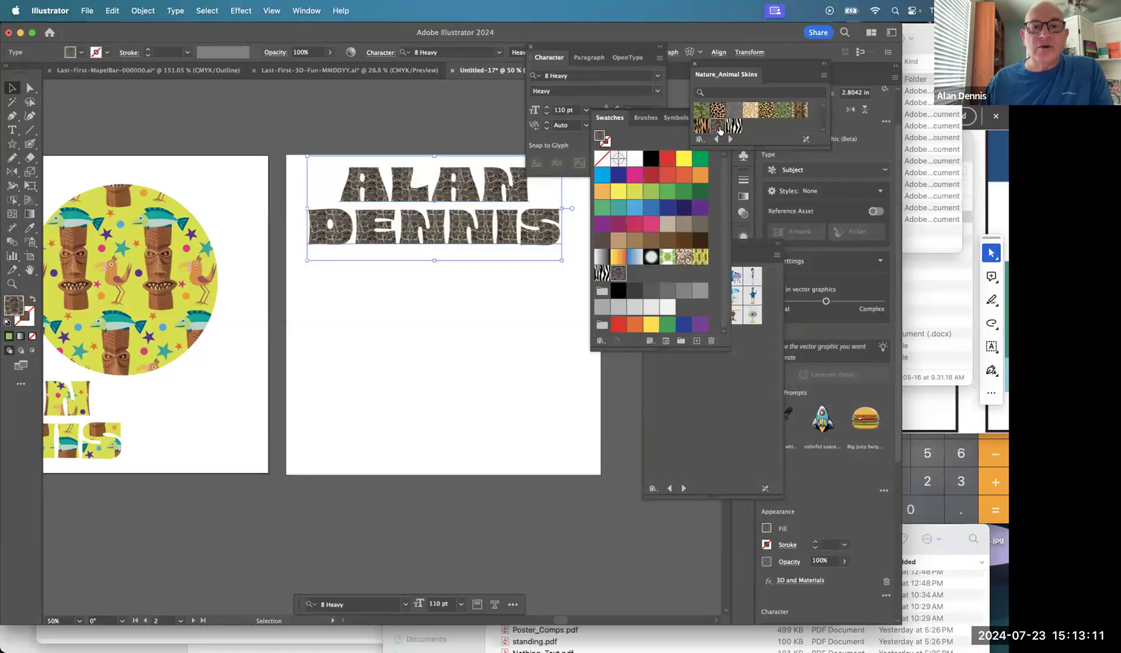
{"action": "left_click", "coordinate": [702, 126]}
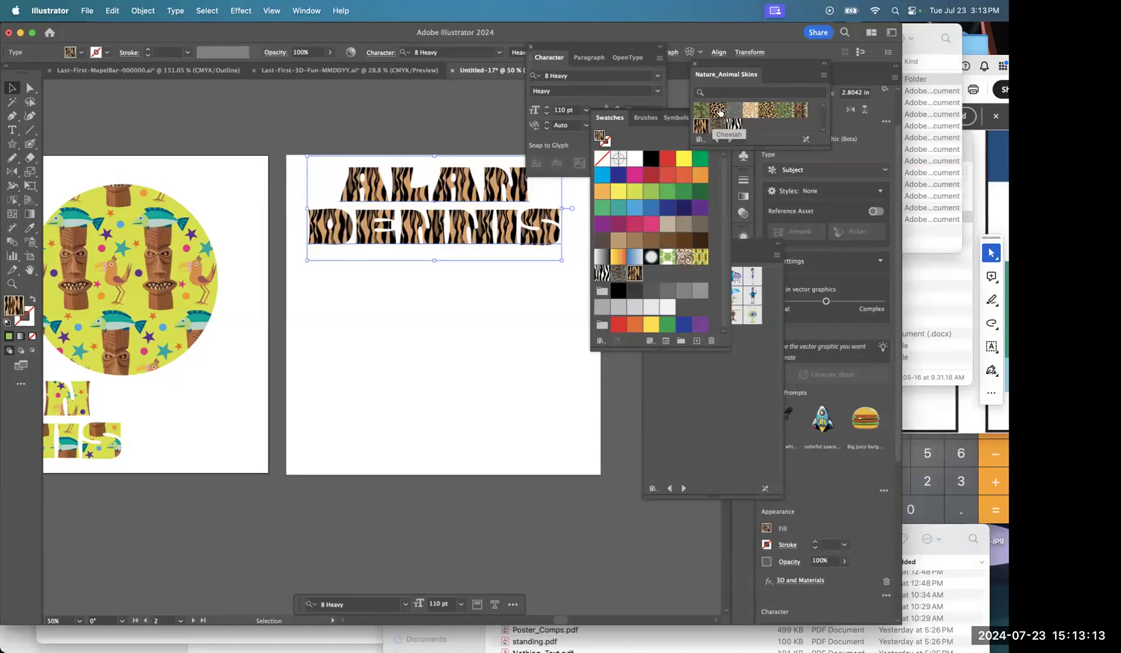
{"action": "left_click", "coordinate": [717, 110]}
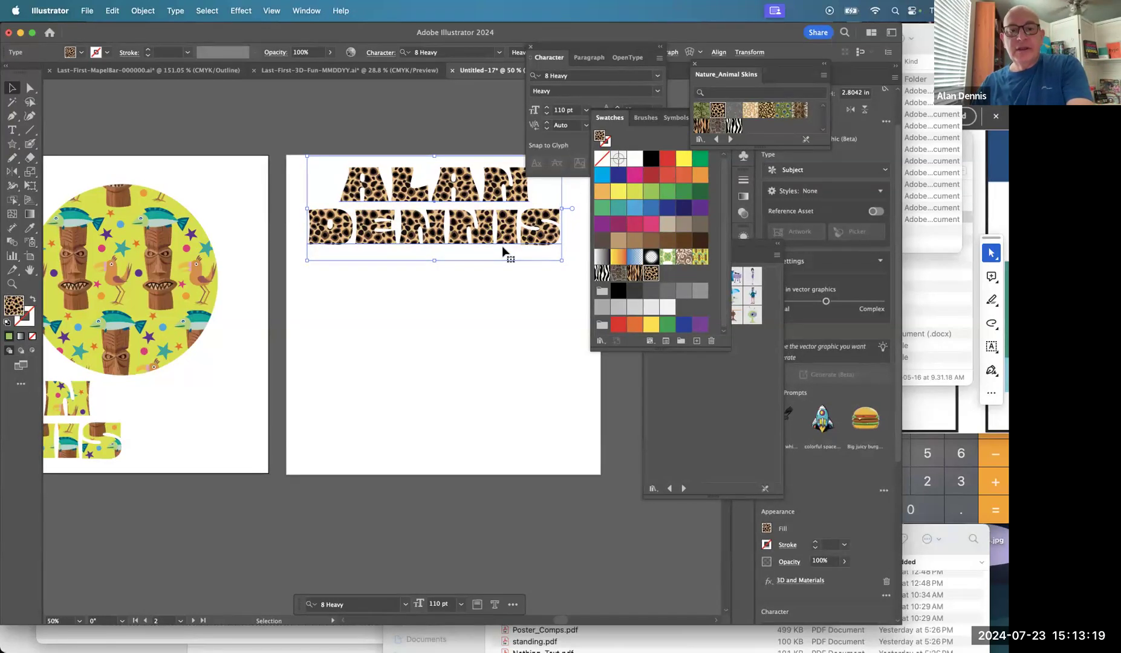
{"action": "key", "text": "Delete"}
{"action": "key", "text": "super+z"}
{"action": "left_click", "coordinate": [485, 275]}
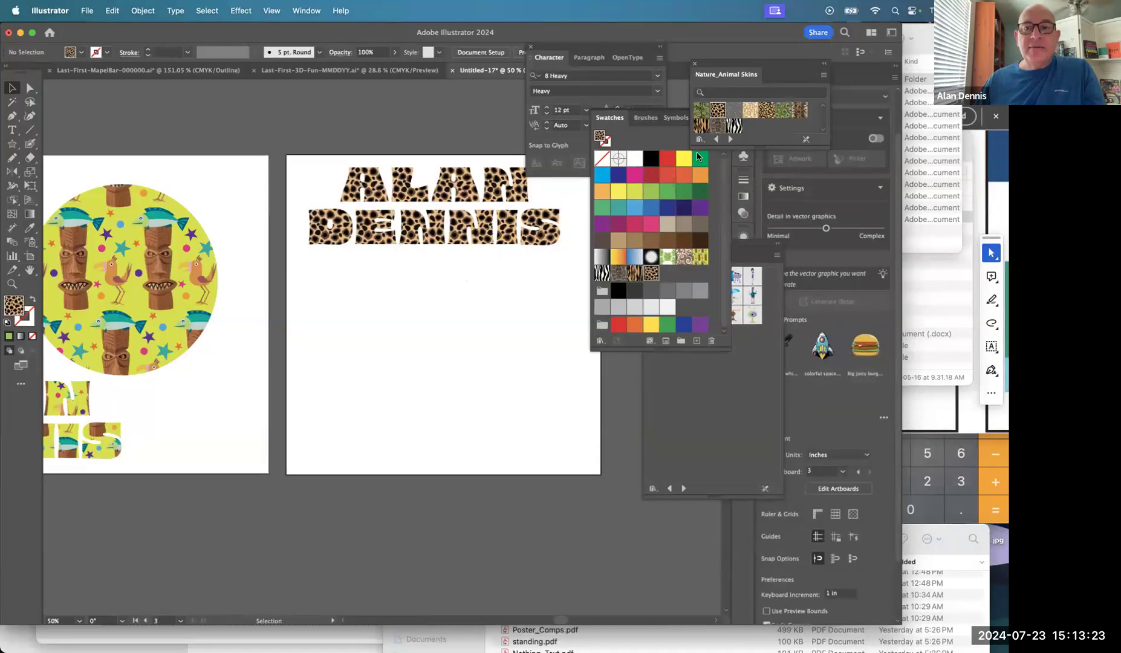
- Copy the tiki-patterned circle below the cheetah lettering and fill the copy with the zebra stripe swatch
{"action": "left_click", "coordinate": [121, 275]}
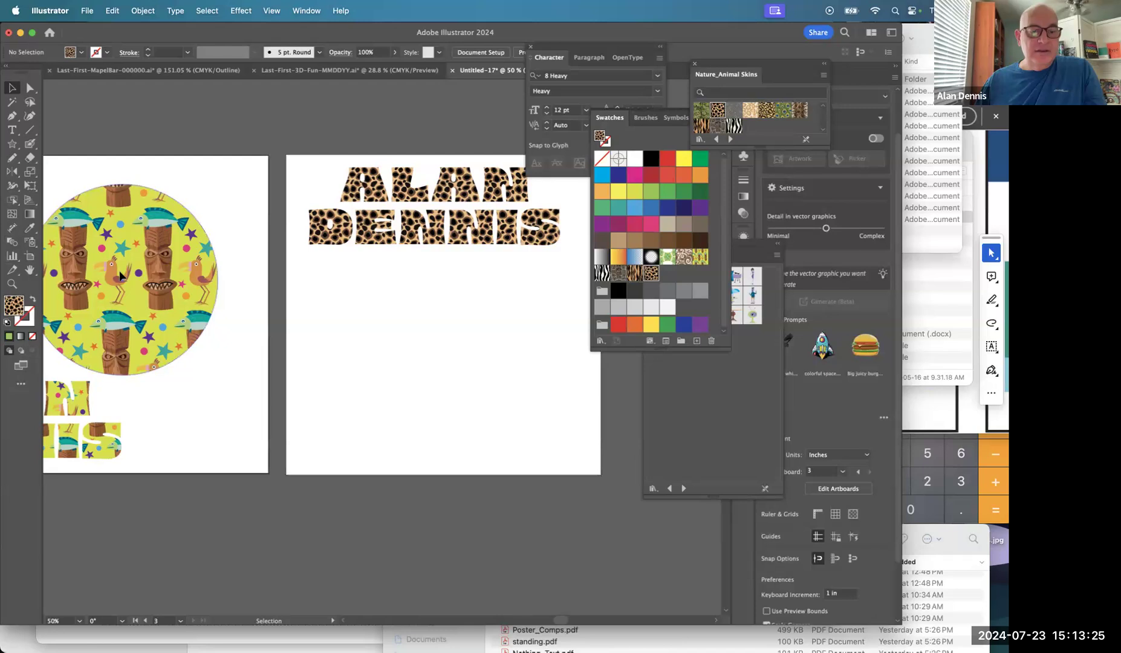
{"action": "left_click_drag", "start_coordinate": [120, 276], "coordinate": [379, 358]}
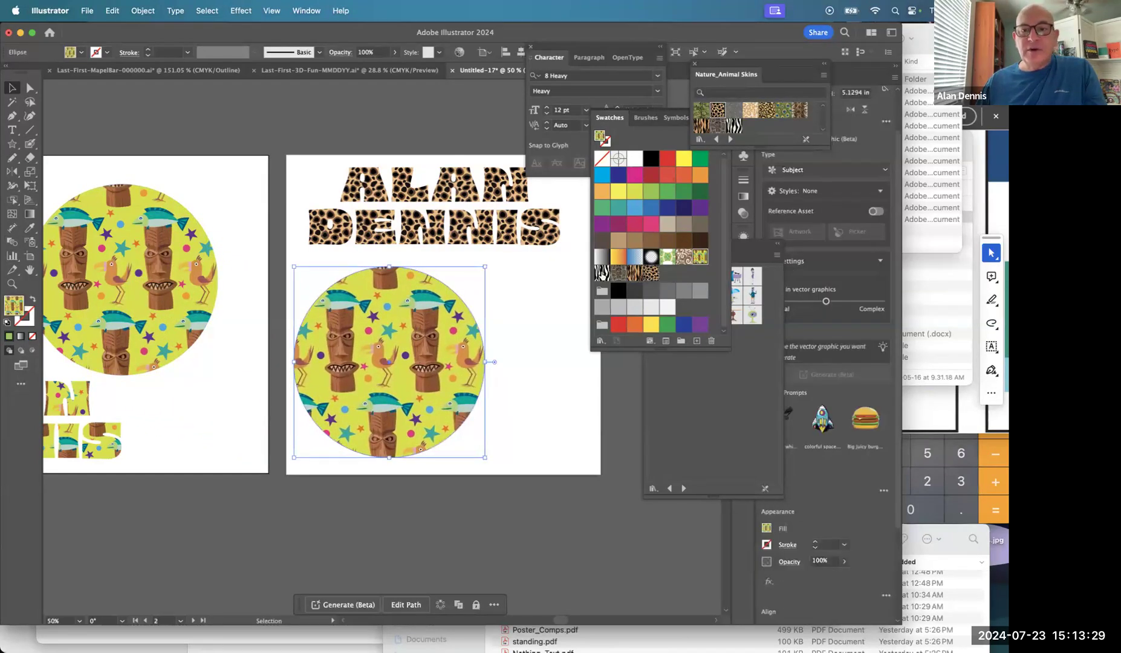
{"action": "left_click", "coordinate": [602, 273]}
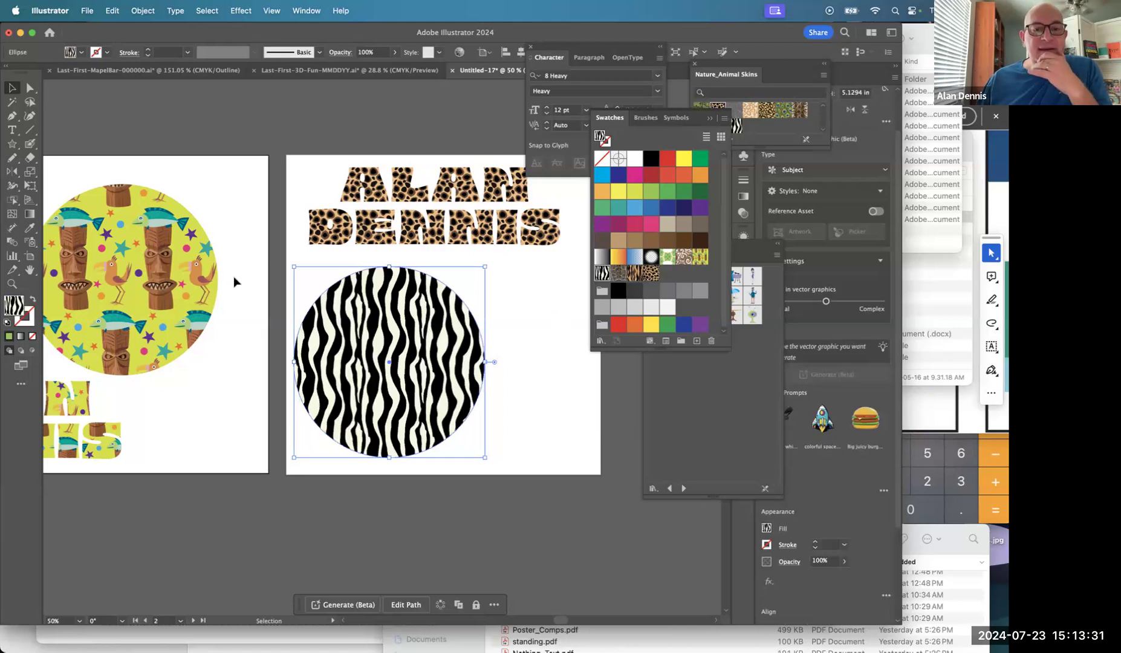
- Open the Scale options for the zebra circle, exclude objects from the transformation, and preview the pattern at 150%
{"action": "left_click", "coordinate": [33, 174]}
{"action": "double_click", "coordinate": [33, 174]}
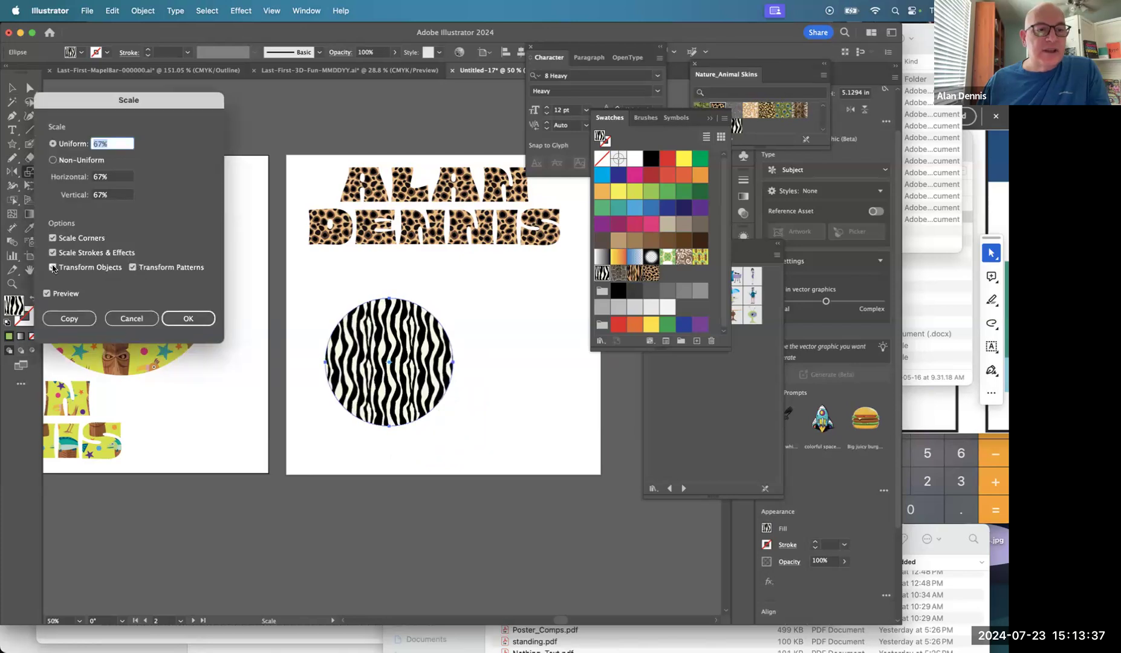
{"action": "left_click", "coordinate": [53, 267]}
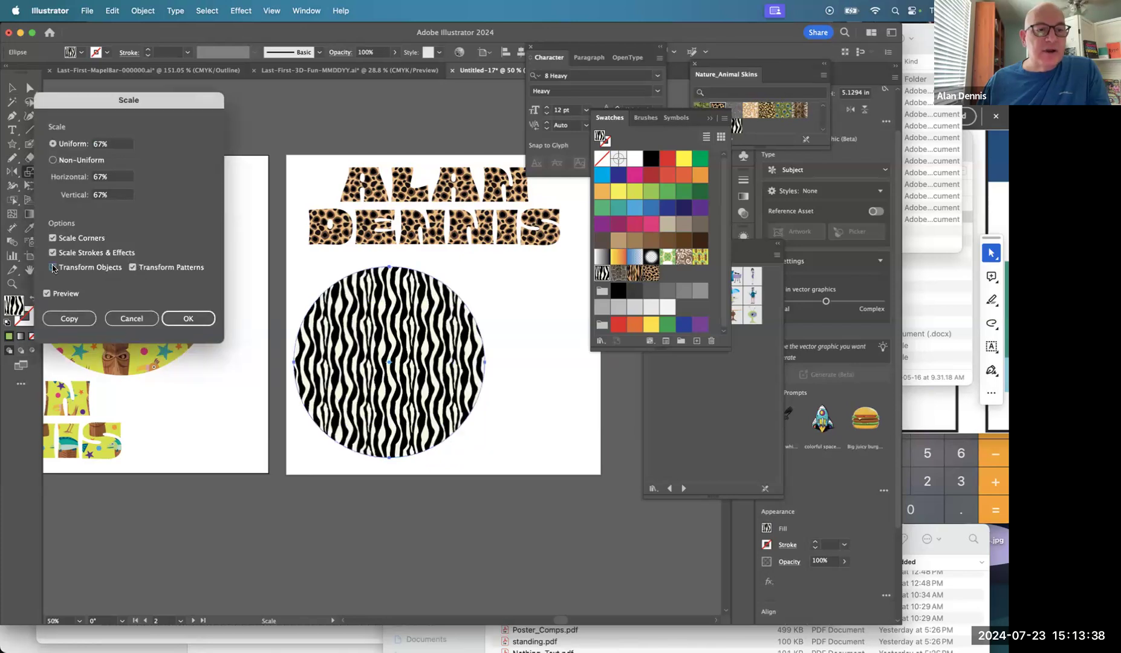
{"action": "left_click", "coordinate": [98, 144]}
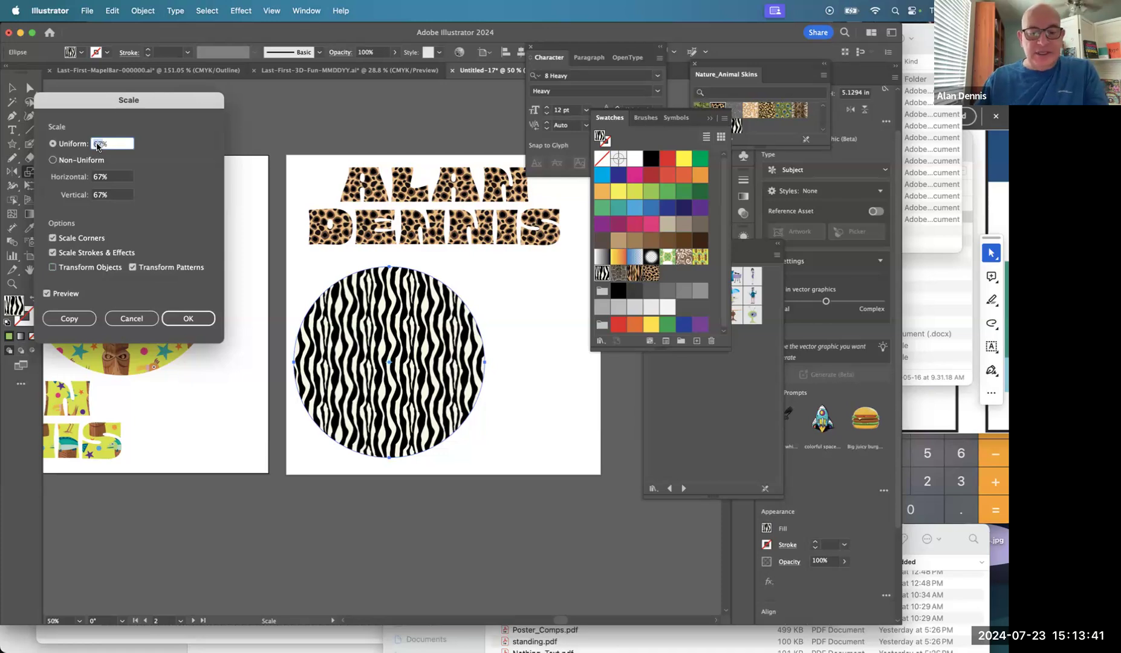
{"action": "type", "text": "150"}
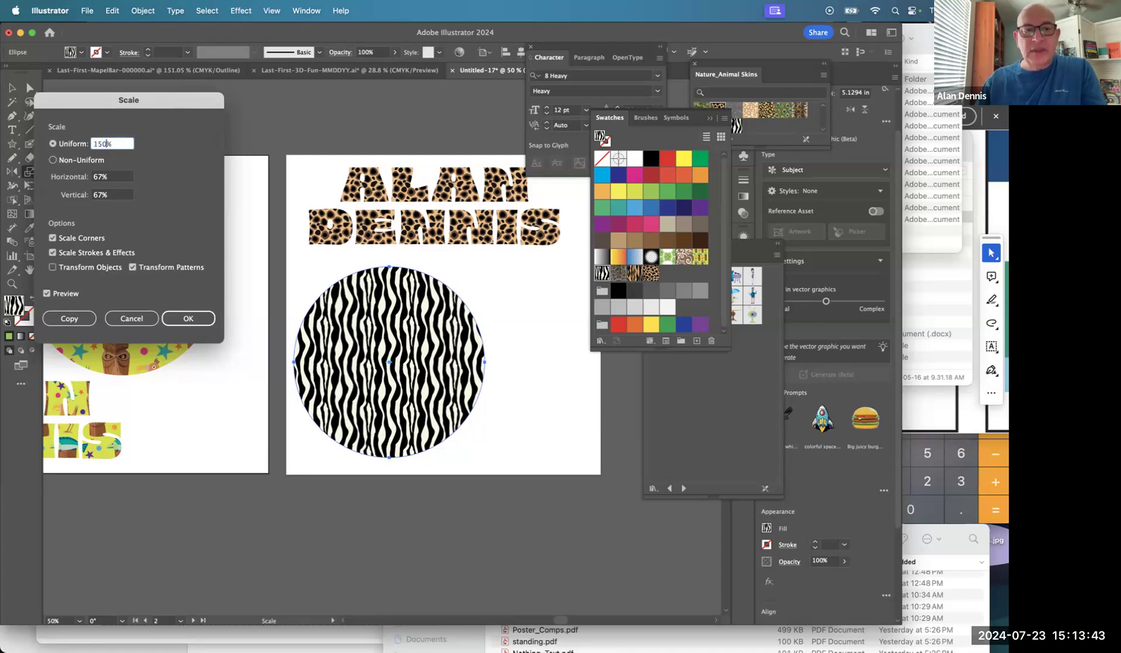
{"action": "left_click", "coordinate": [47, 294]}
{"action": "left_click", "coordinate": [48, 293]}
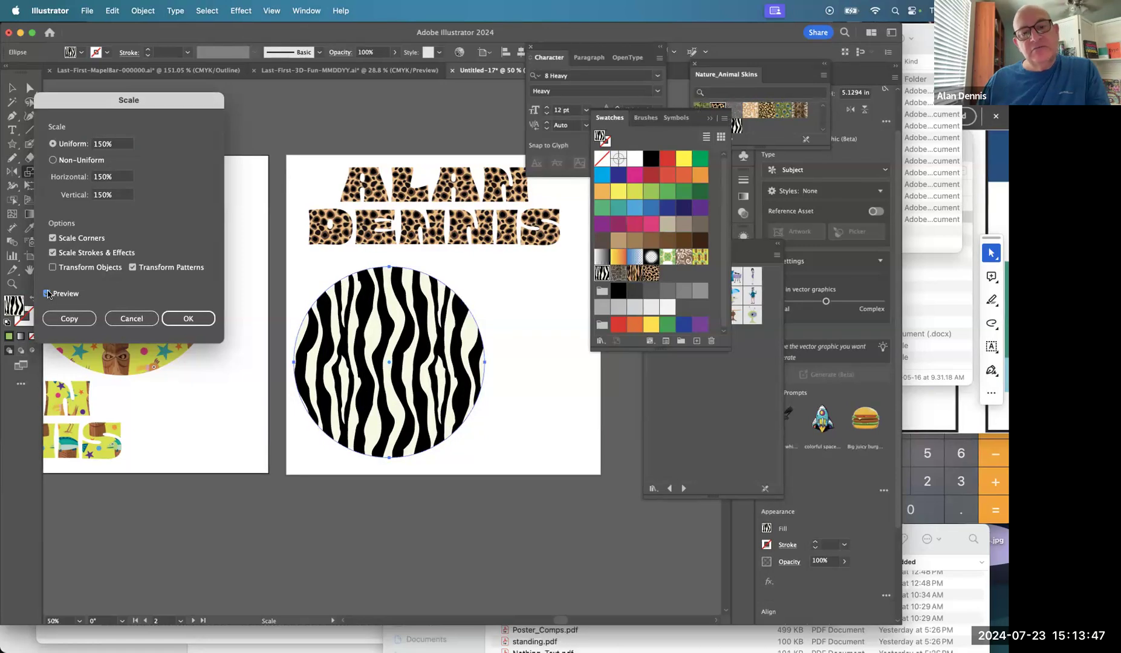
- Preview the zebra pattern in the circle at a uniform scale of 180%
{"action": "left_click", "coordinate": [99, 144]}
{"action": "left_click_drag", "start_coordinate": [99, 143], "coordinate": [103, 145]}
{"action": "type", "text": "8"}
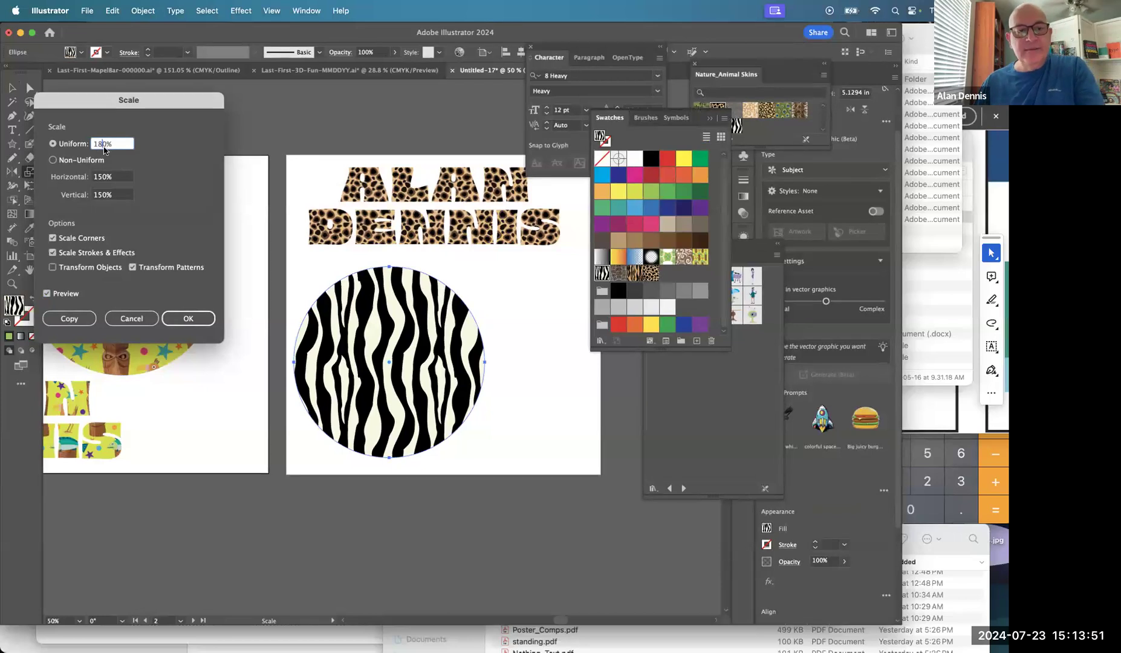
{"action": "left_click", "coordinate": [63, 295]}
{"action": "left_click", "coordinate": [62, 296]}
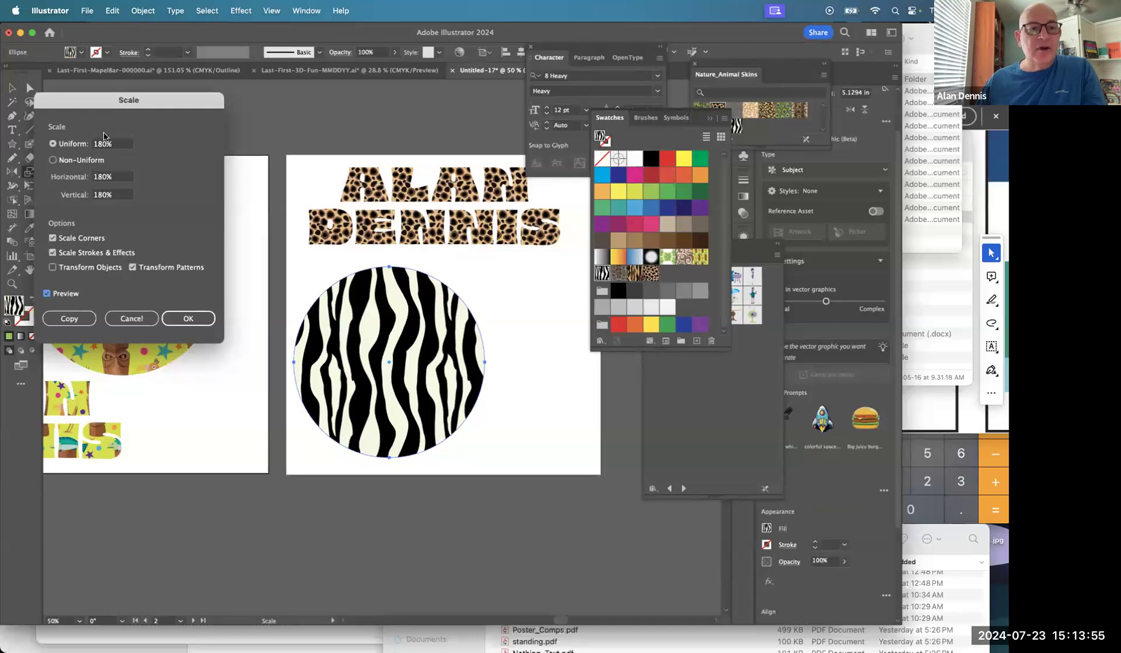
- Scale the zebra pattern inside the circle uniformly to 200% and apply it
{"action": "left_click", "coordinate": [103, 145]}
{"action": "type", "text": "200%"}
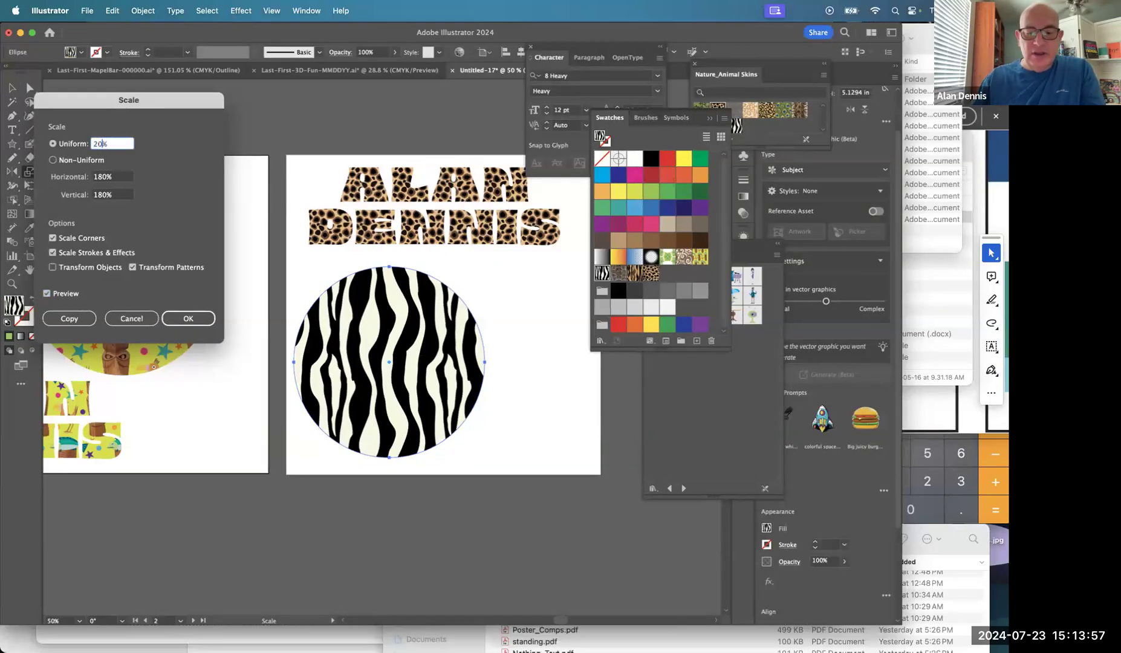
{"action": "left_click", "coordinate": [195, 318]}
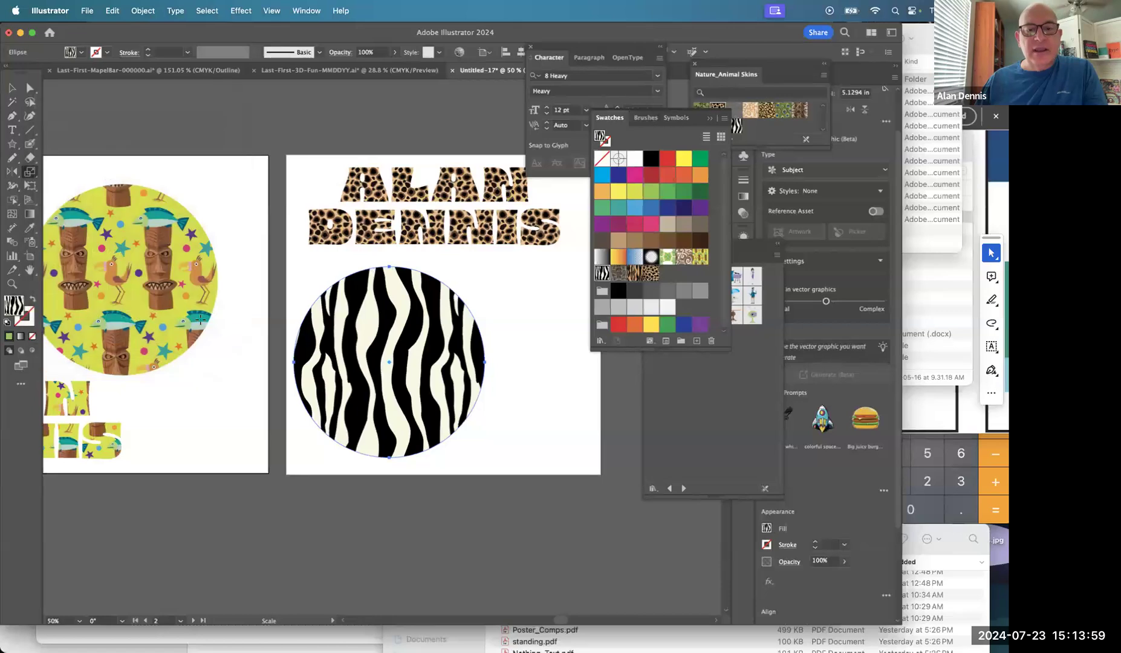
{"action": "left_click_drag", "start_coordinate": [420, 379], "coordinate": [317, 344]}
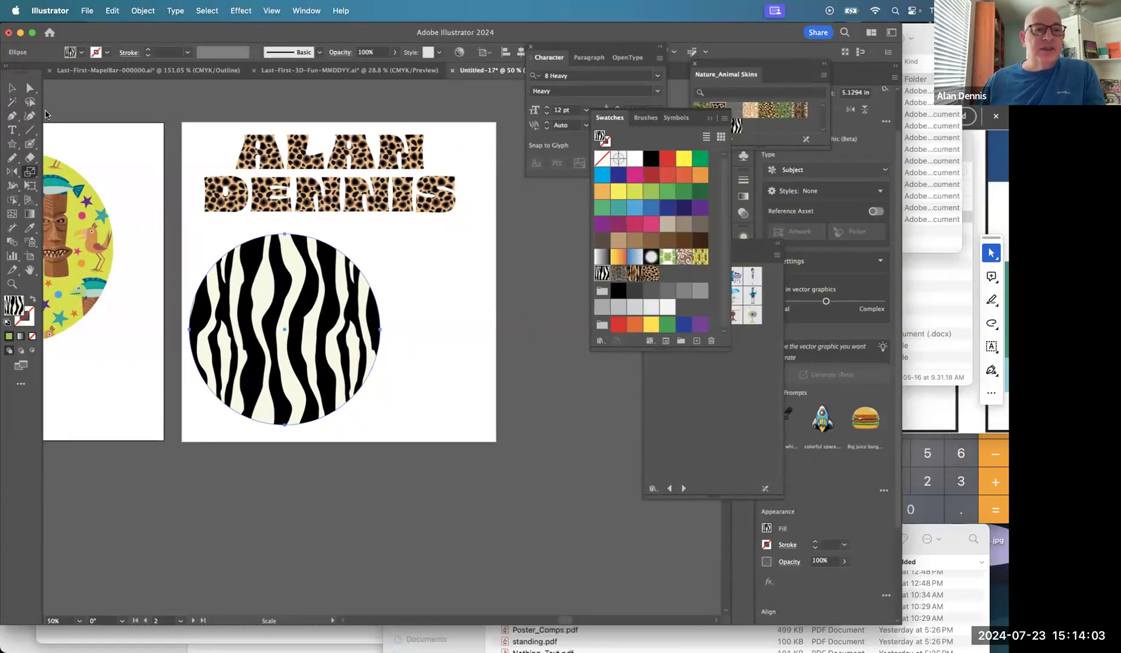
- Try reapplying the original zebra swatch to the scaled circle, and undo that fill
{"action": "left_click", "coordinate": [12, 88]}
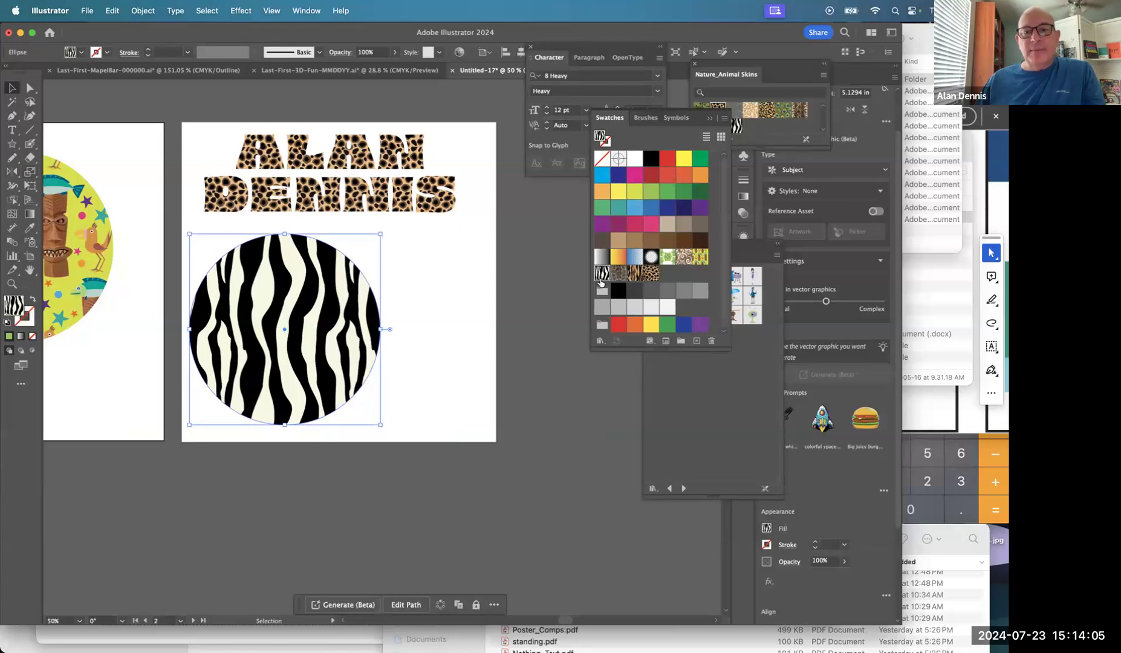
{"action": "left_click", "coordinate": [603, 275]}
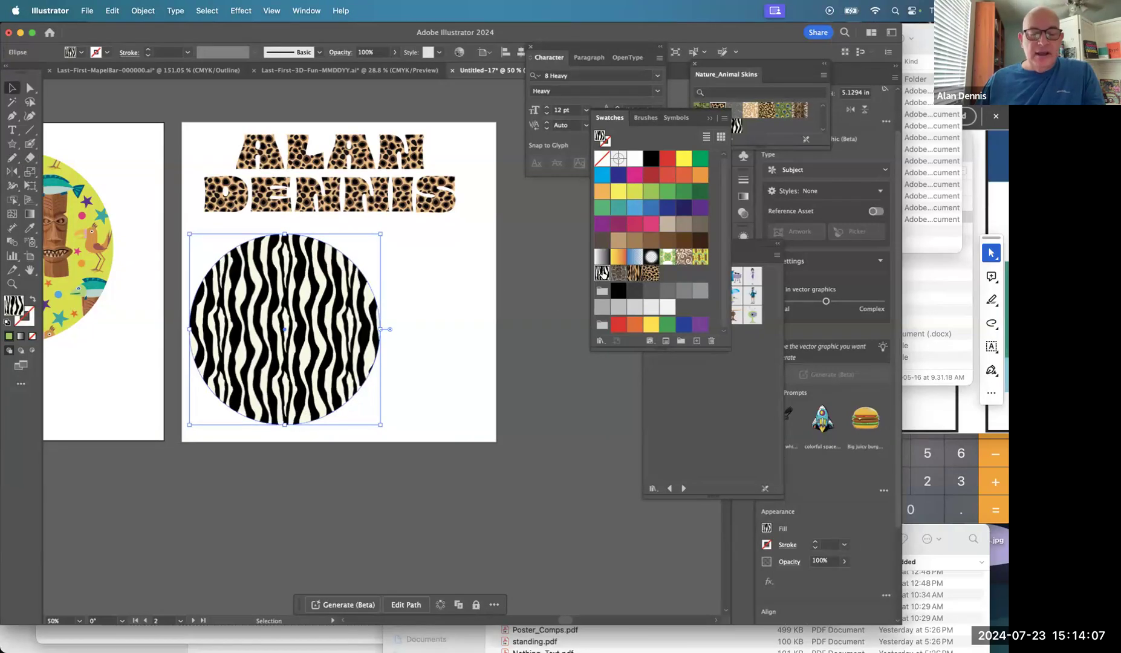
{"action": "key", "text": "super+z"}
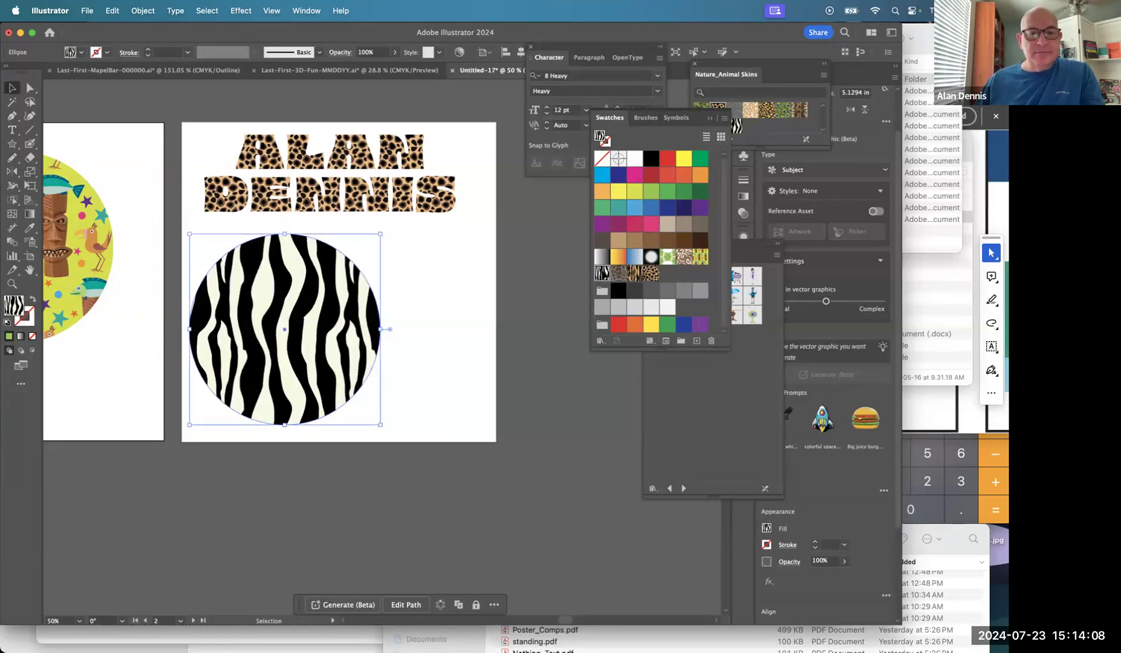
- With nothing selected, duplicate the zebra swatch, open the duplicate for pattern editing and name it Fruit Striped Gum
{"action": "left_click", "coordinate": [470, 310]}
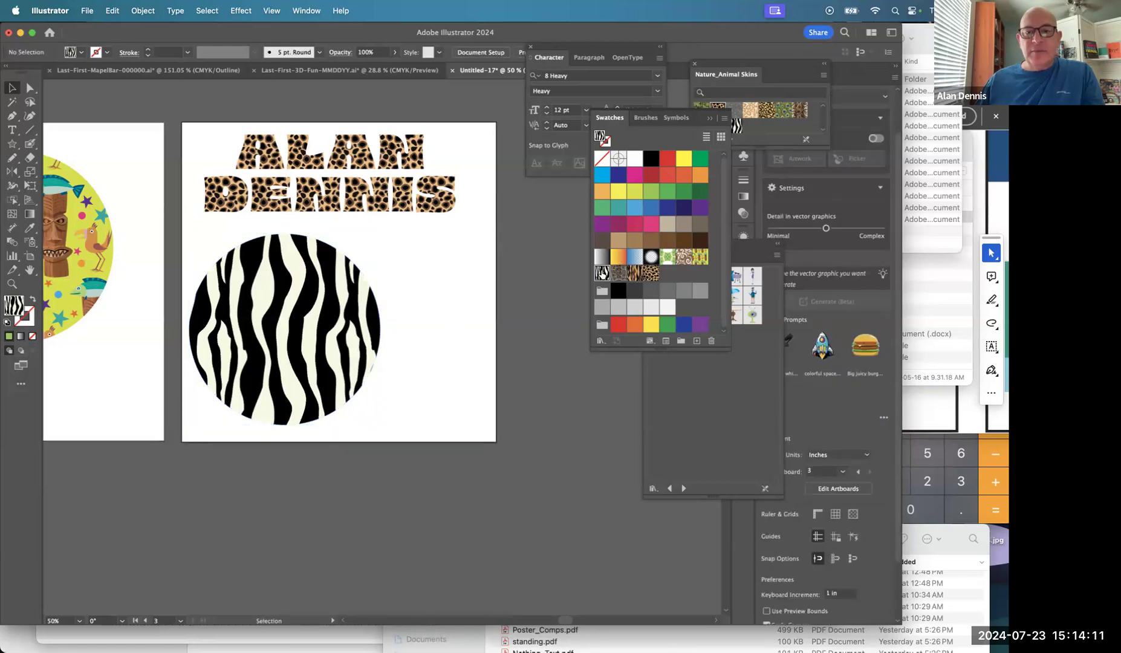
{"action": "left_click", "coordinate": [725, 118]}
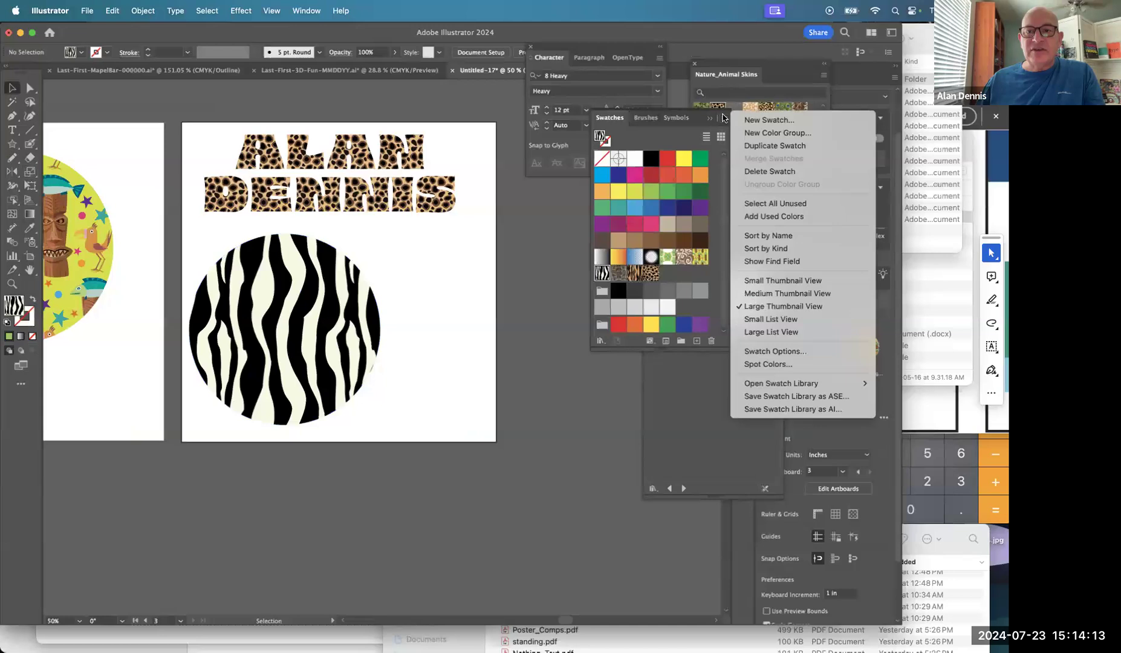
{"action": "left_click", "coordinate": [763, 148]}
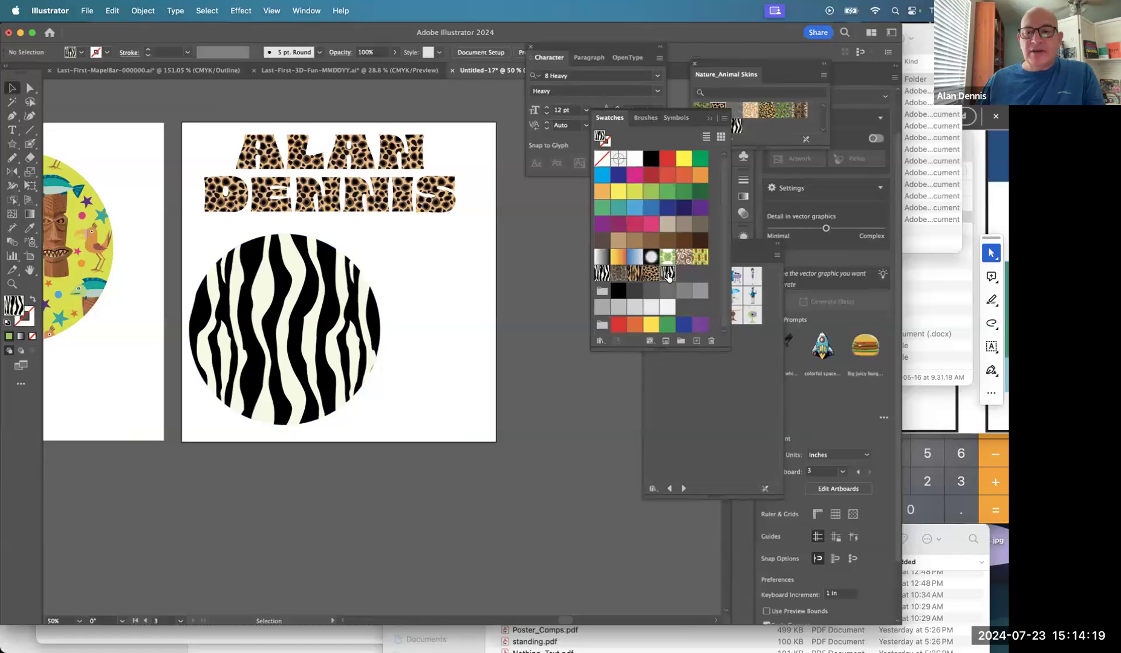
{"action": "double_click", "coordinate": [667, 274]}
{"action": "left_click", "coordinate": [123, 186]}
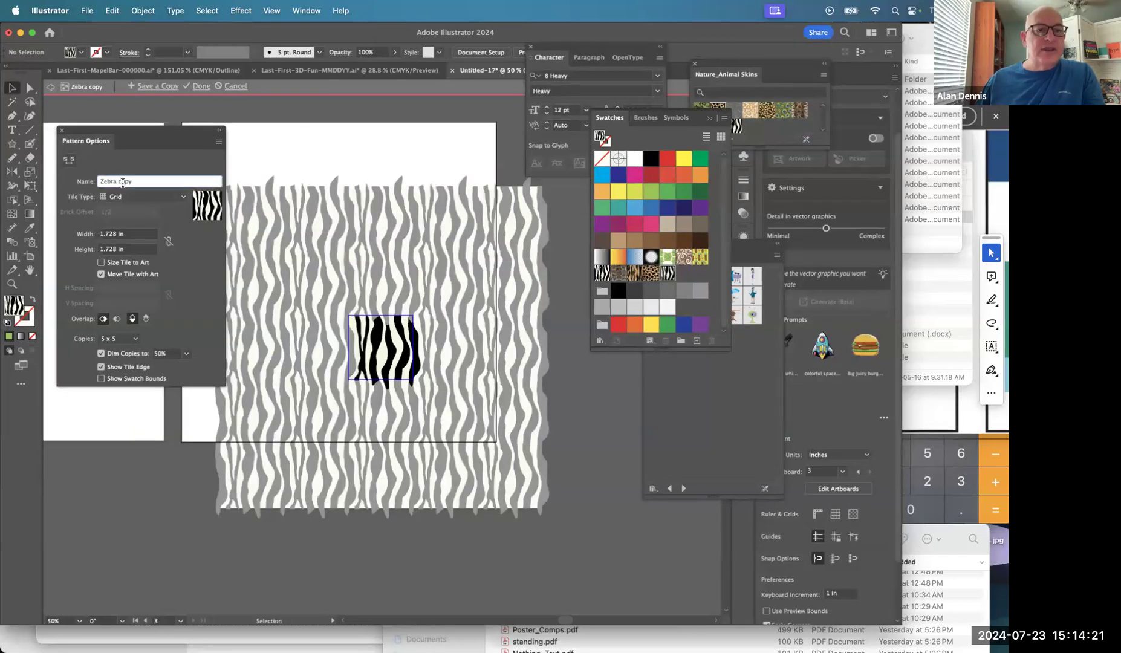
{"action": "type", "text": "F"}
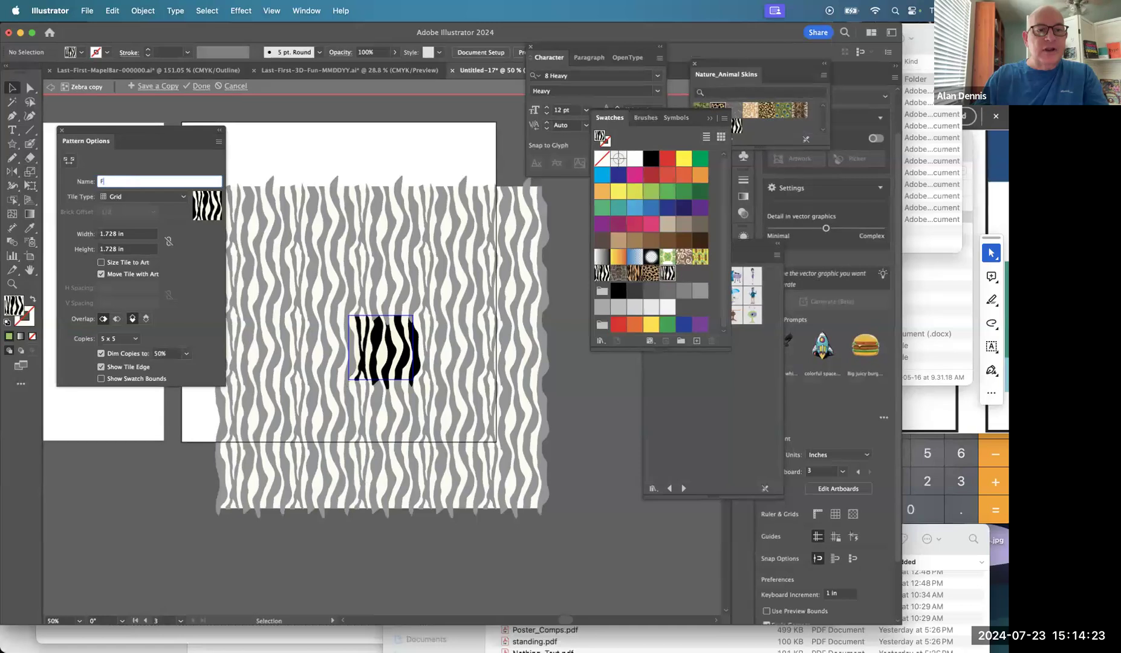
{"action": "type", "text": "ruit Stri"}
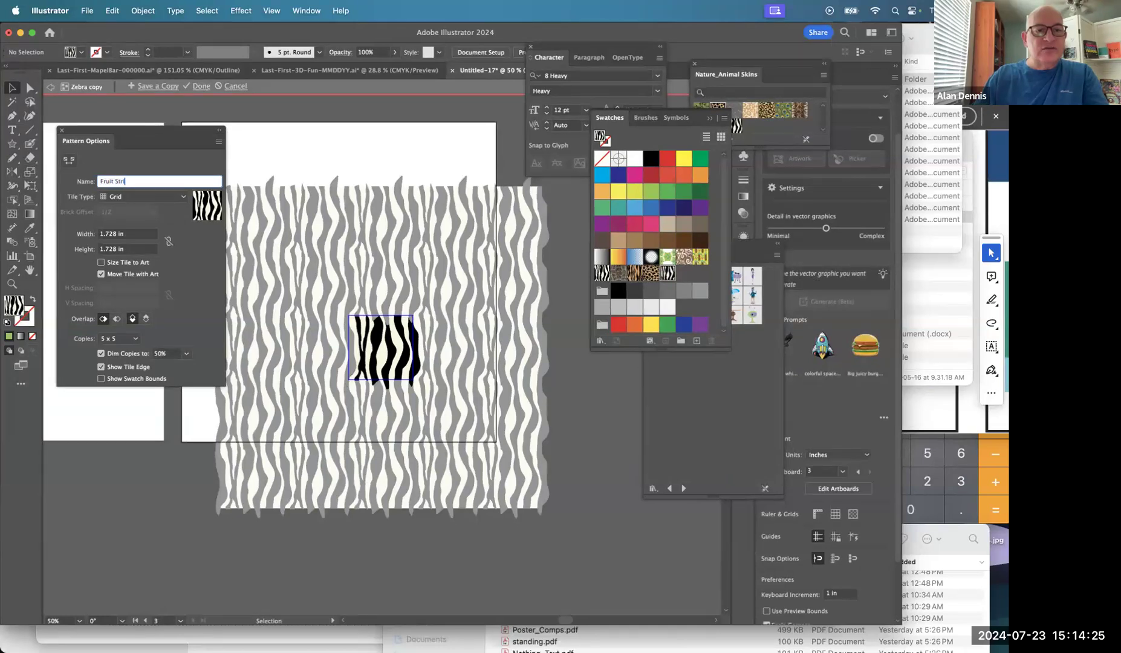
{"action": "type", "text": "ped Gum"}
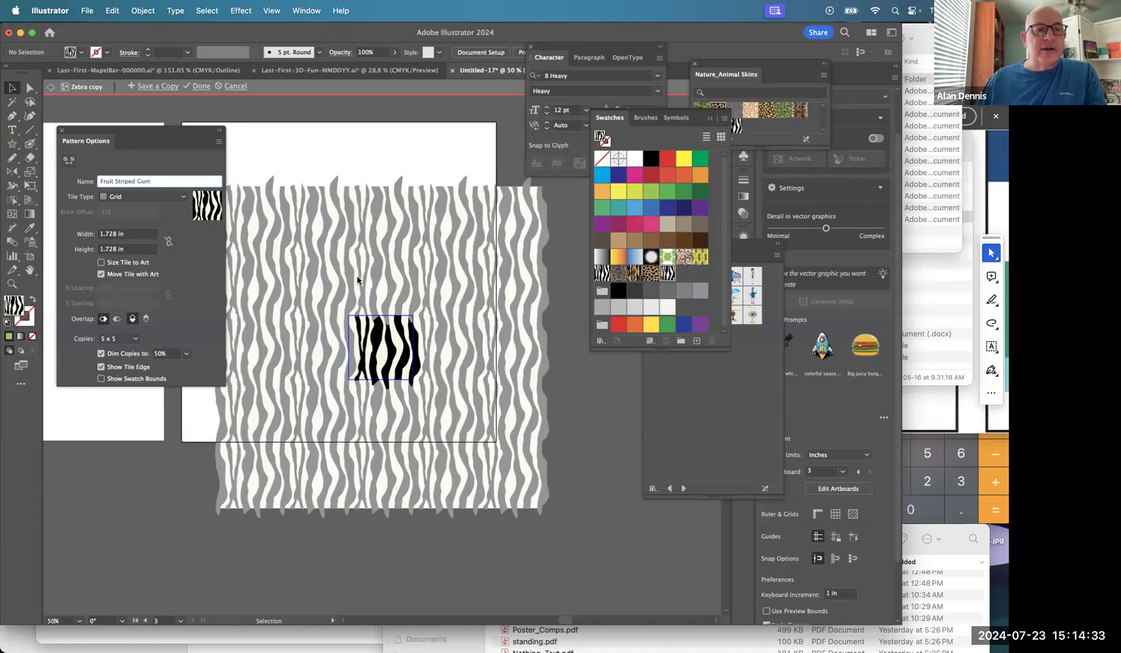
- Using the Group Selection tool, recolor the forked stripe in the pattern tile magenta pink
{"action": "left_click", "coordinate": [29, 87]}
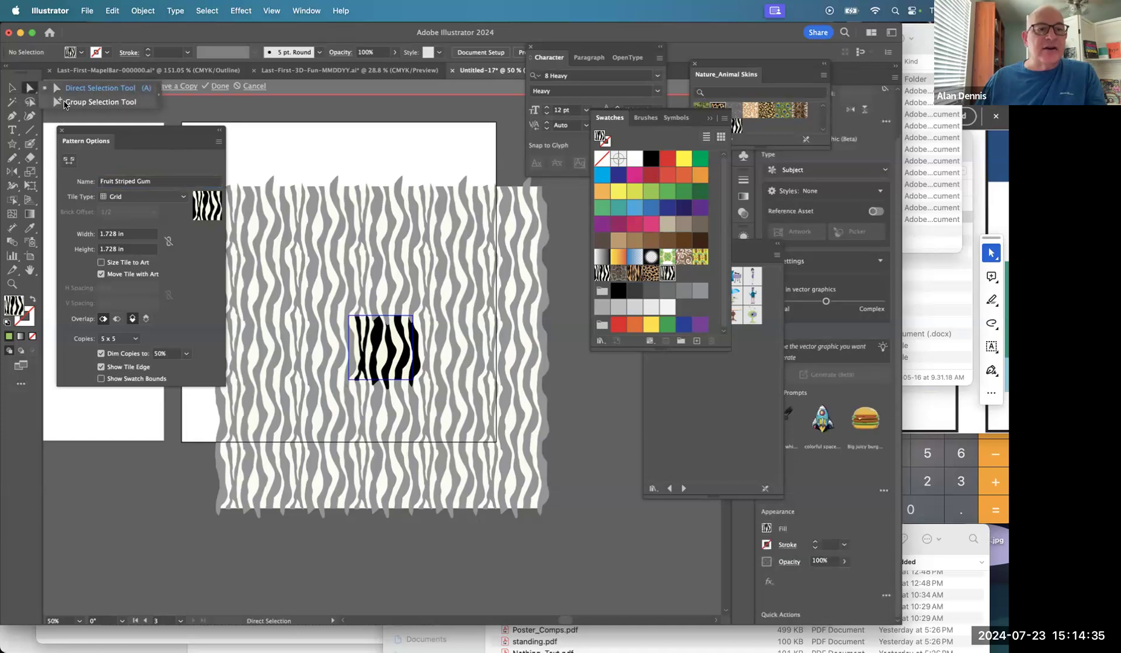
{"action": "left_click_drag", "start_coordinate": [343, 309], "coordinate": [554, 341]}
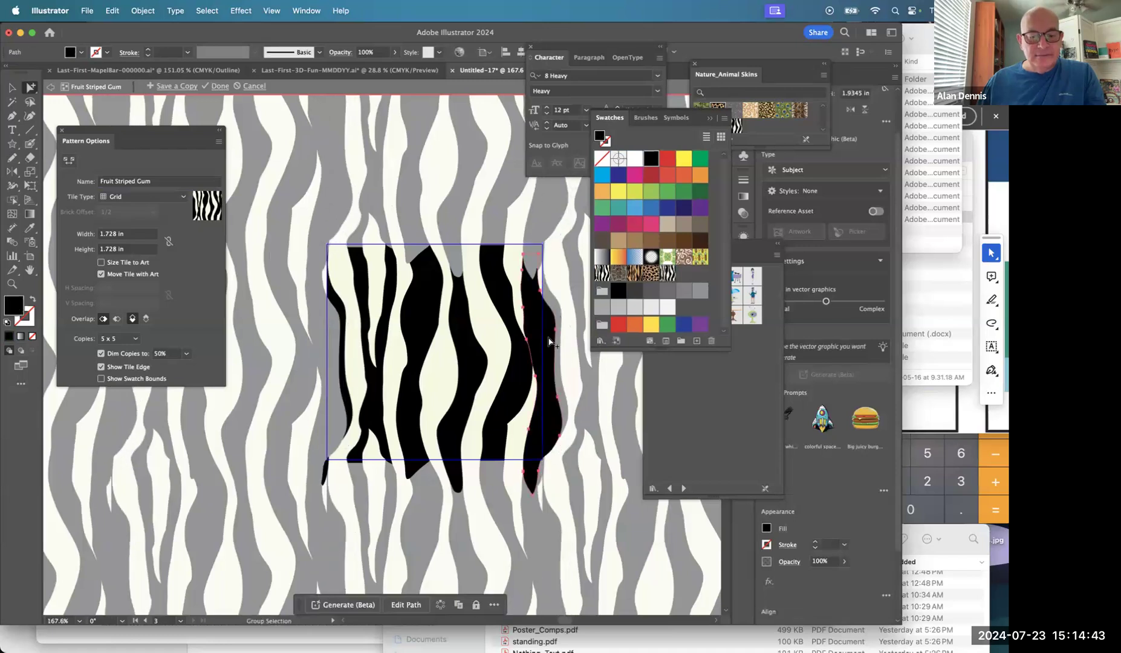
{"action": "key", "text": "super+z"}
{"action": "left_click", "coordinate": [361, 266]}
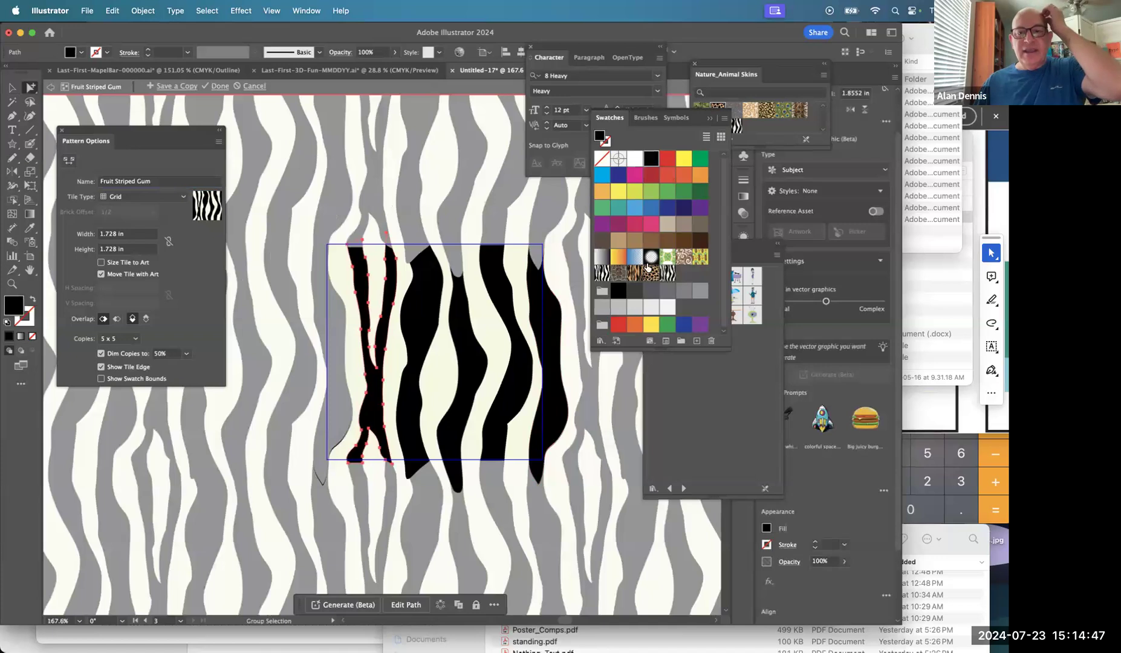
{"action": "left_click", "coordinate": [650, 226]}
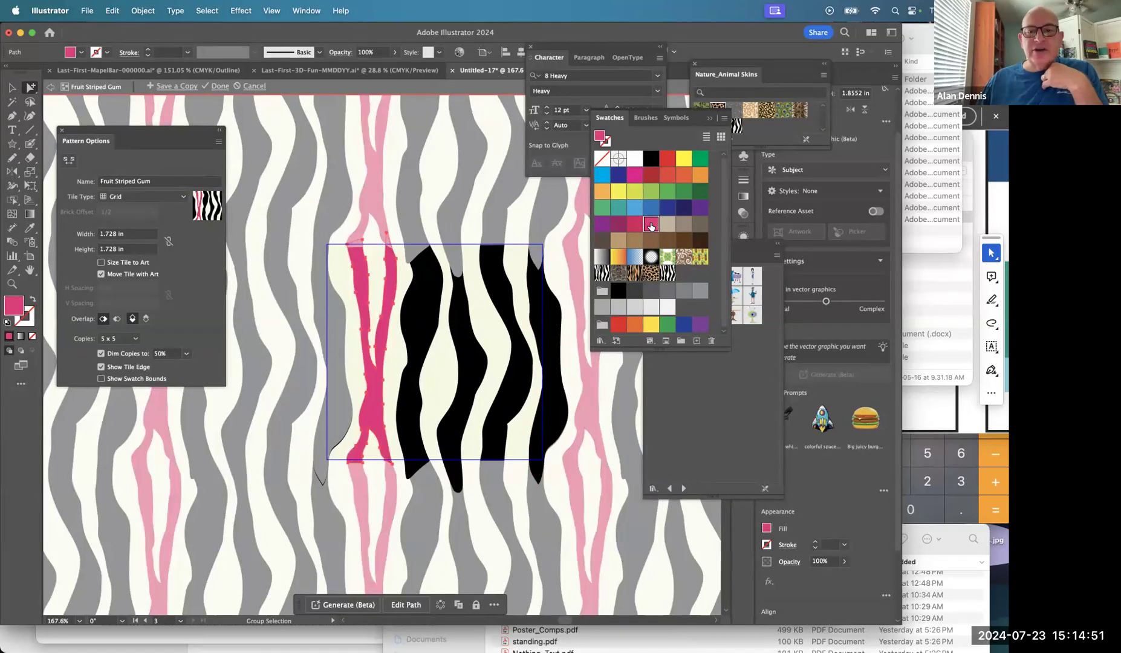
- Fill the stripe beside the pink one with purple and the following stripe with light green
{"action": "left_click", "coordinate": [429, 294]}
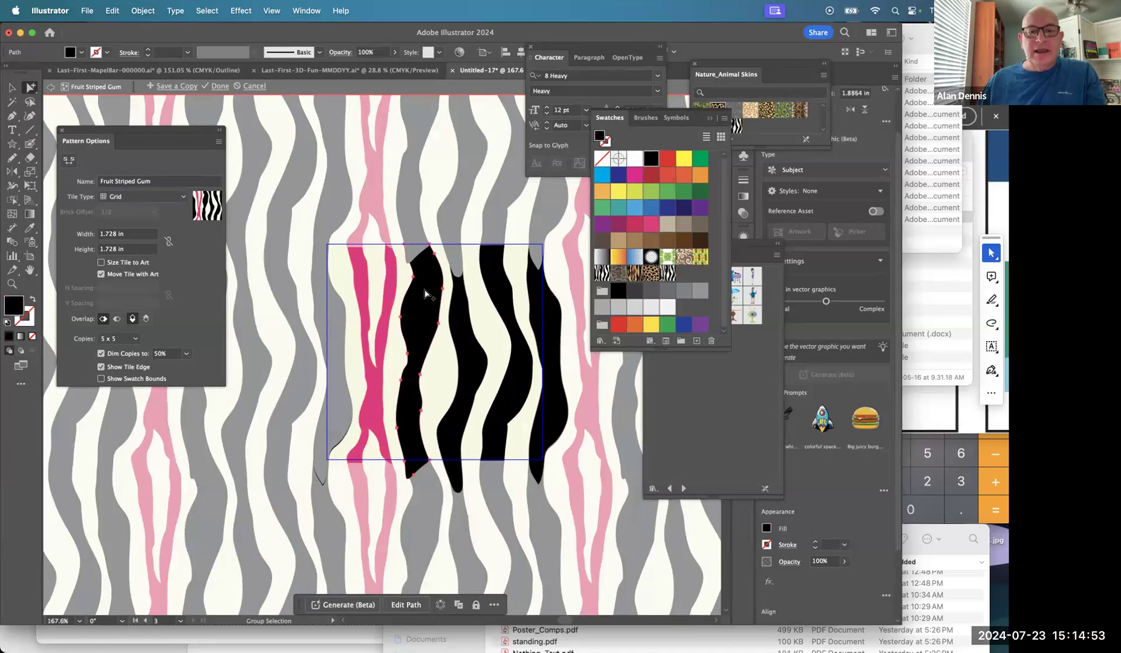
{"action": "left_click", "coordinate": [699, 210]}
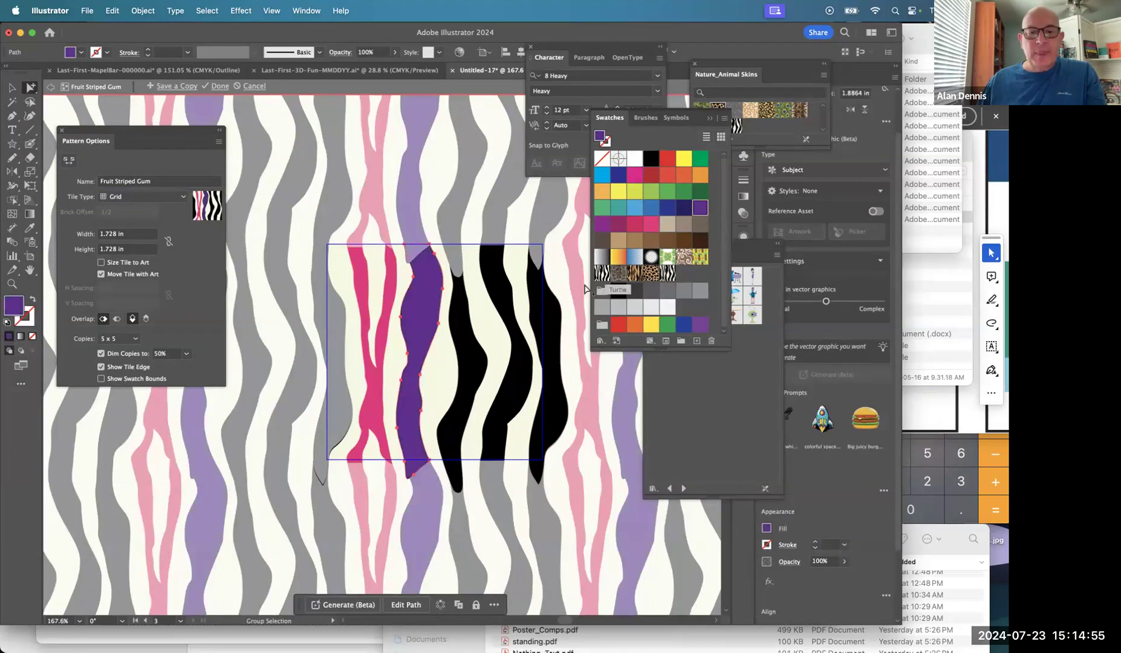
{"action": "left_click", "coordinate": [468, 358]}
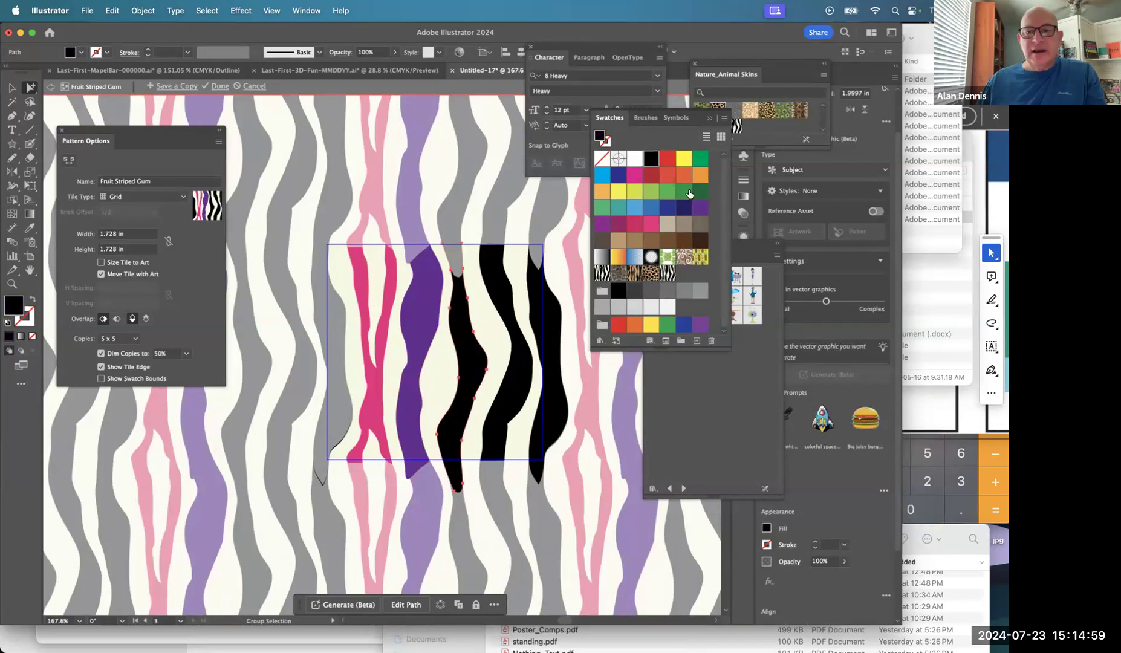
{"action": "left_click", "coordinate": [649, 194]}
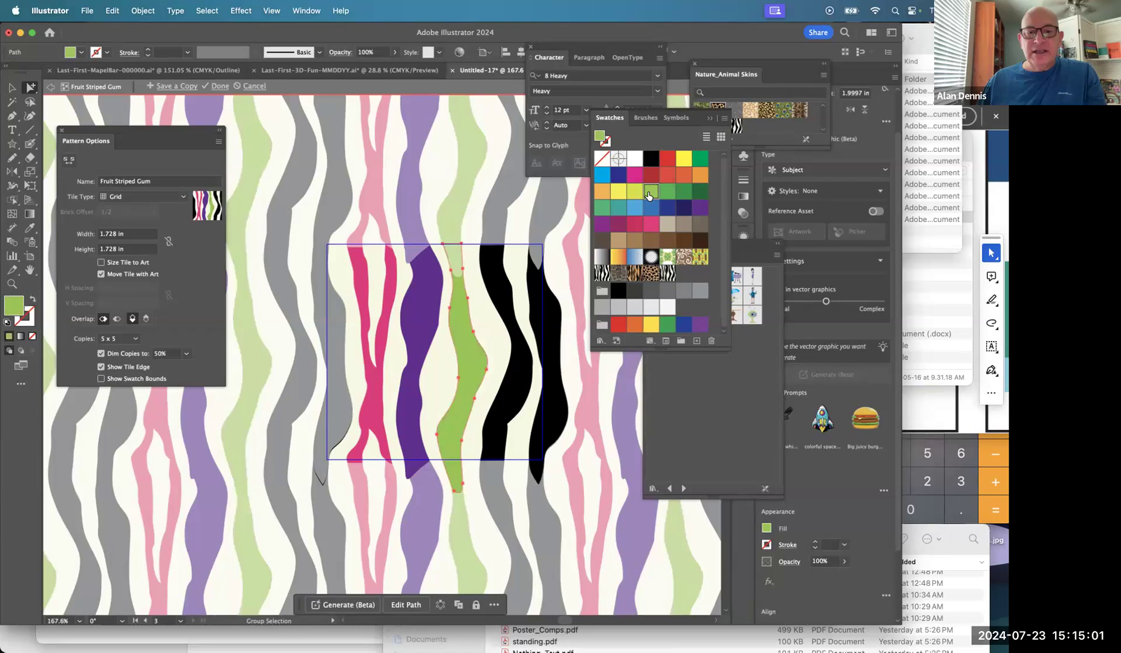
- Fill the stripe beside the green one with light blue and the tile's outermost stripe with light orange
{"action": "left_click", "coordinate": [517, 369]}
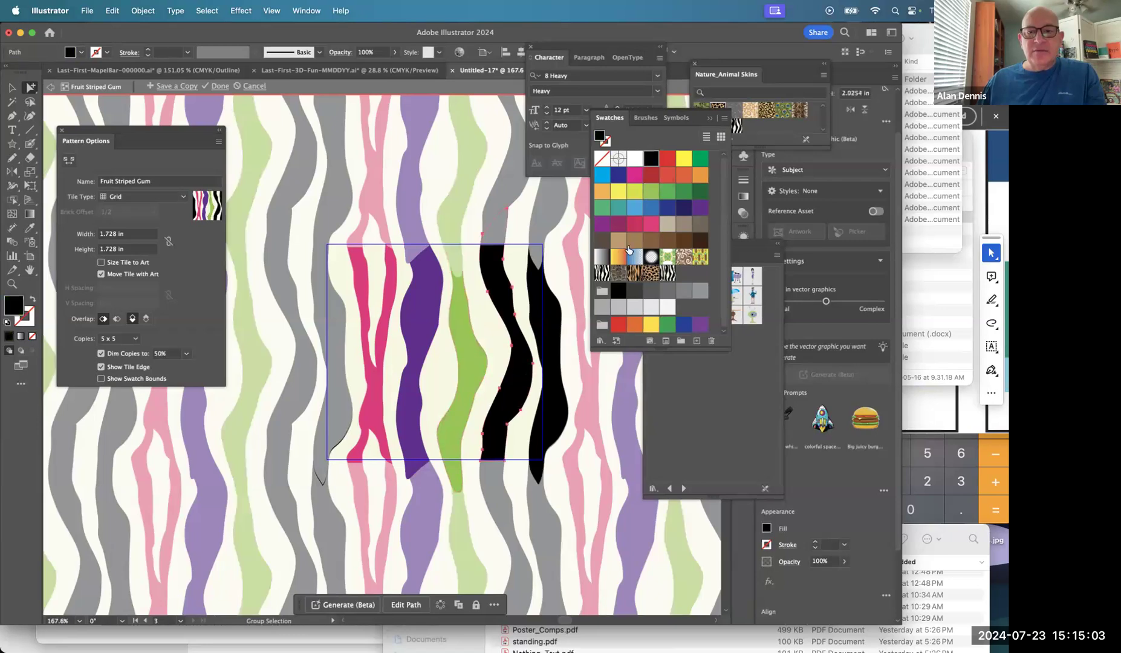
{"action": "left_click", "coordinate": [634, 208]}
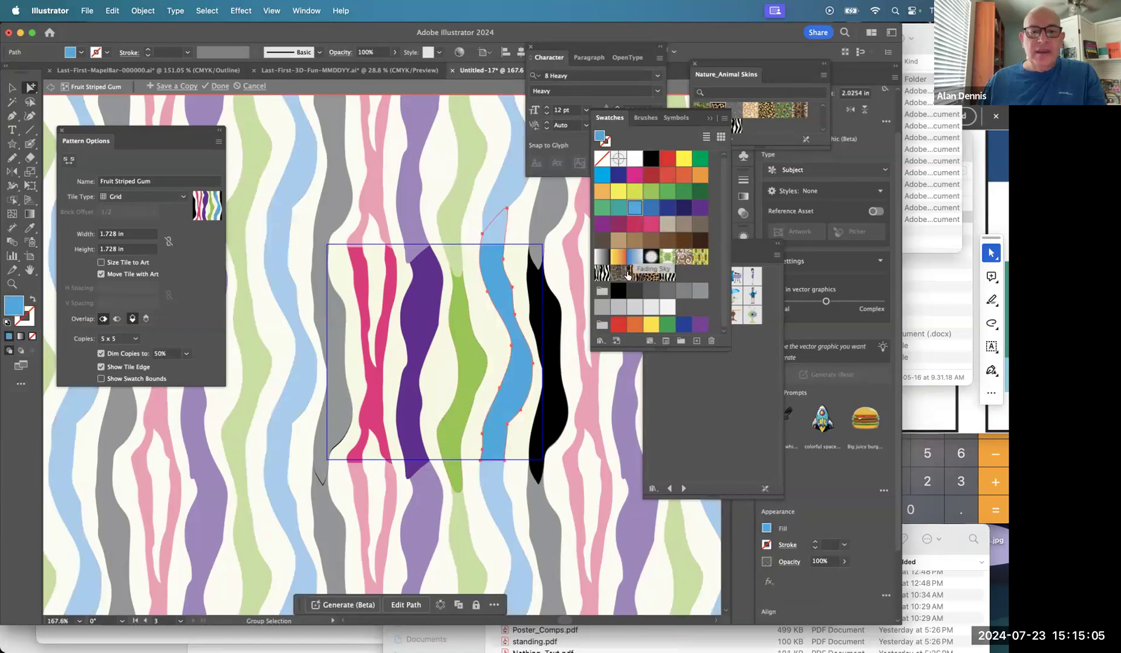
{"action": "left_click", "coordinate": [550, 324]}
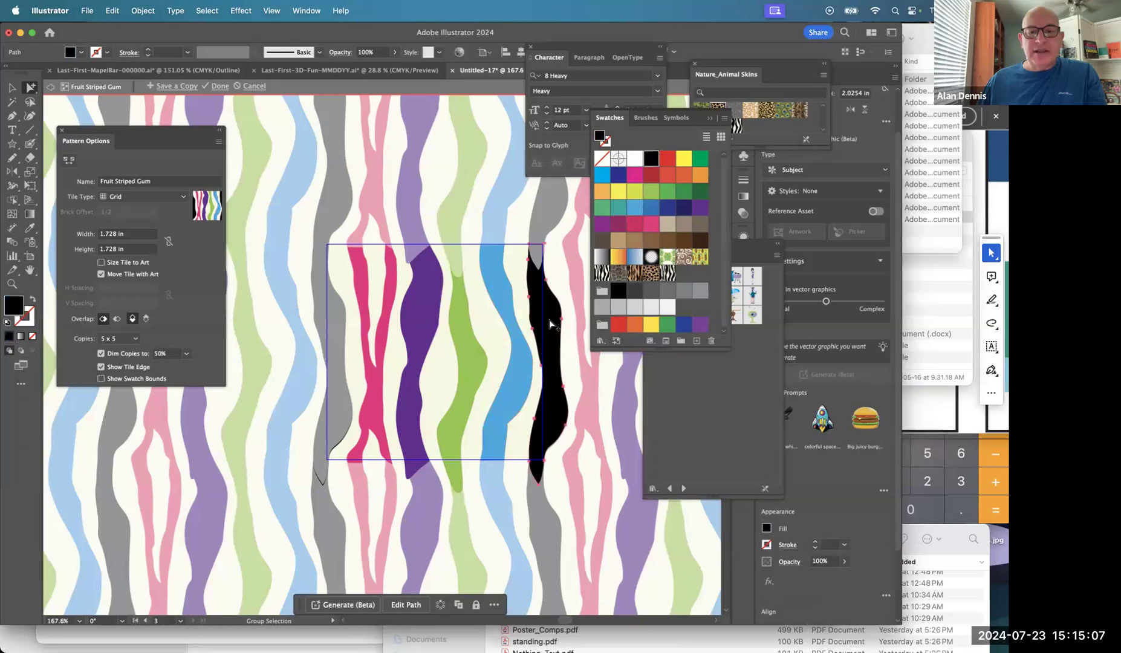
{"action": "left_click", "coordinate": [602, 191]}
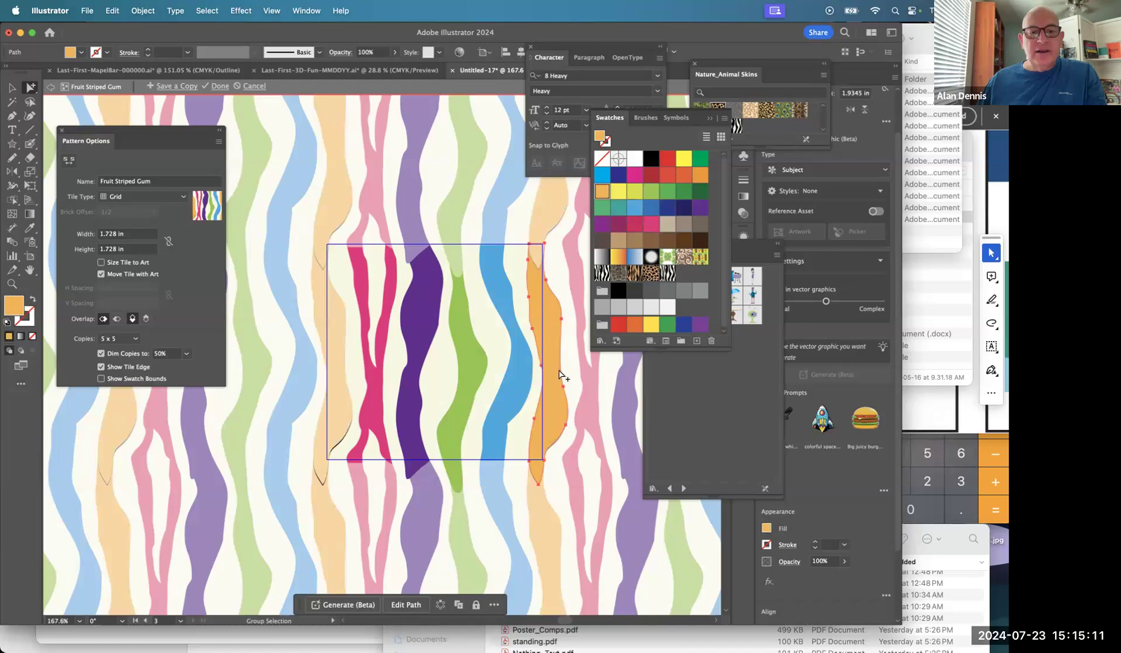
- Pull the leftover black stripe out from the orange stripe at the tile edge, delete it and finish editing the pattern
{"action": "key", "text": "z"}
{"action": "left_click_drag", "start_coordinate": [335, 418], "coordinate": [568, 448]}
{"action": "left_click_drag", "start_coordinate": [496, 416], "coordinate": [613, 253]}
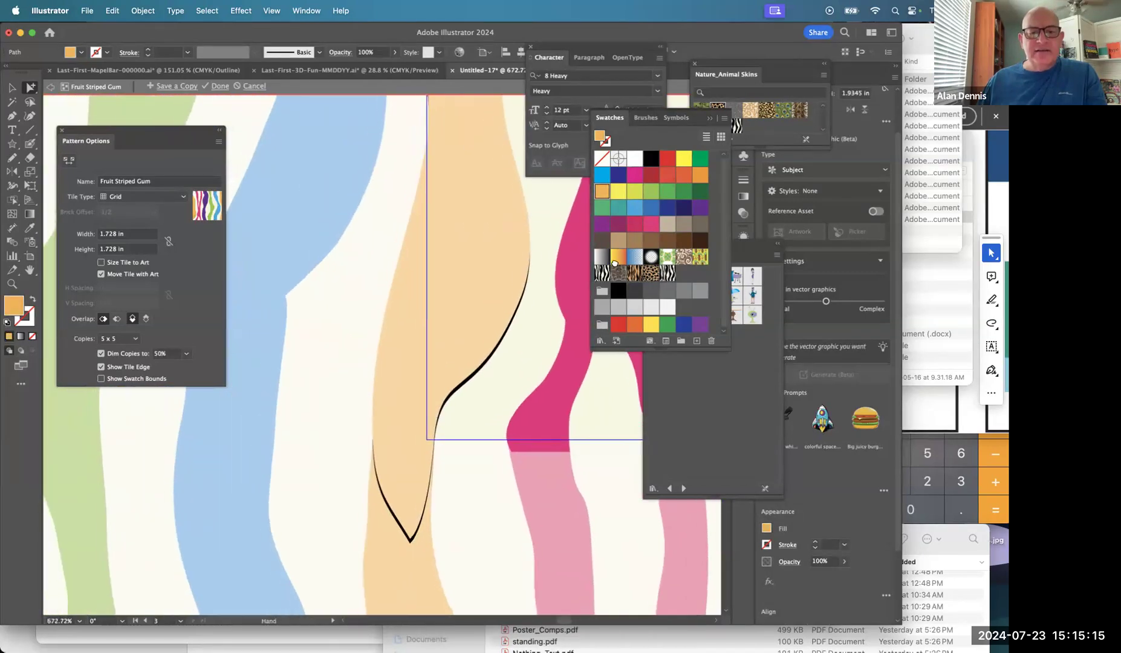
{"action": "left_click_drag", "start_coordinate": [502, 273], "coordinate": [359, 320]}
{"action": "key", "text": "z"}
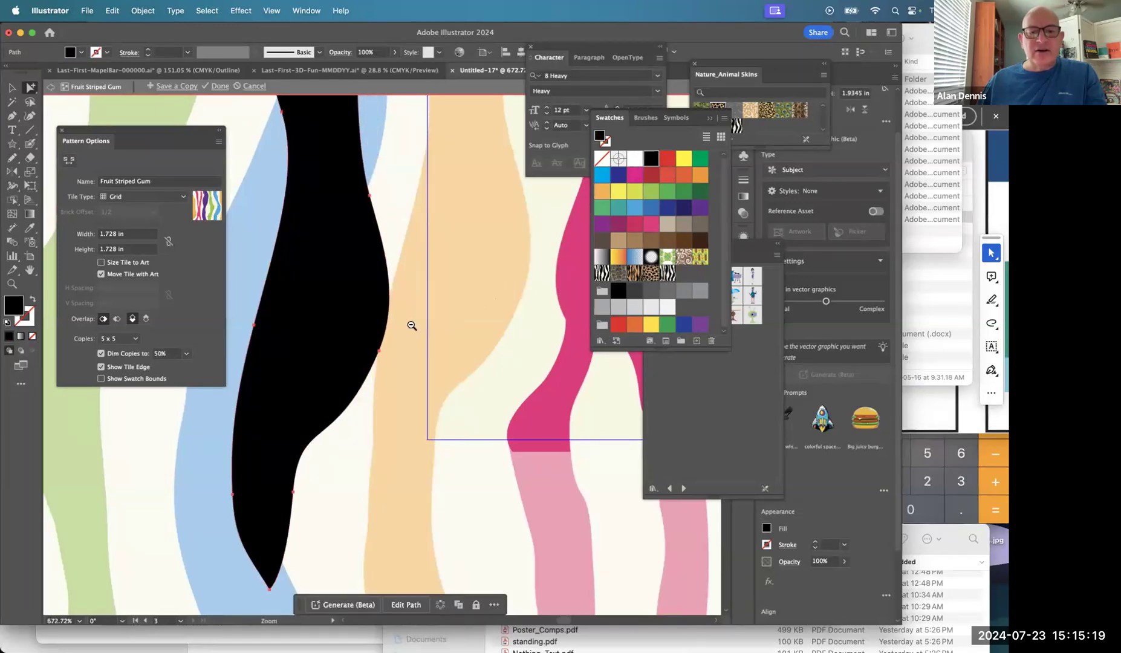
{"action": "left_click", "coordinate": [411, 326], "text": "alt"}
{"action": "left_click", "coordinate": [412, 326], "text": "alt"}
{"action": "left_click", "coordinate": [412, 326], "text": "alt"}
{"action": "left_click", "coordinate": [412, 326], "text": "alt"}
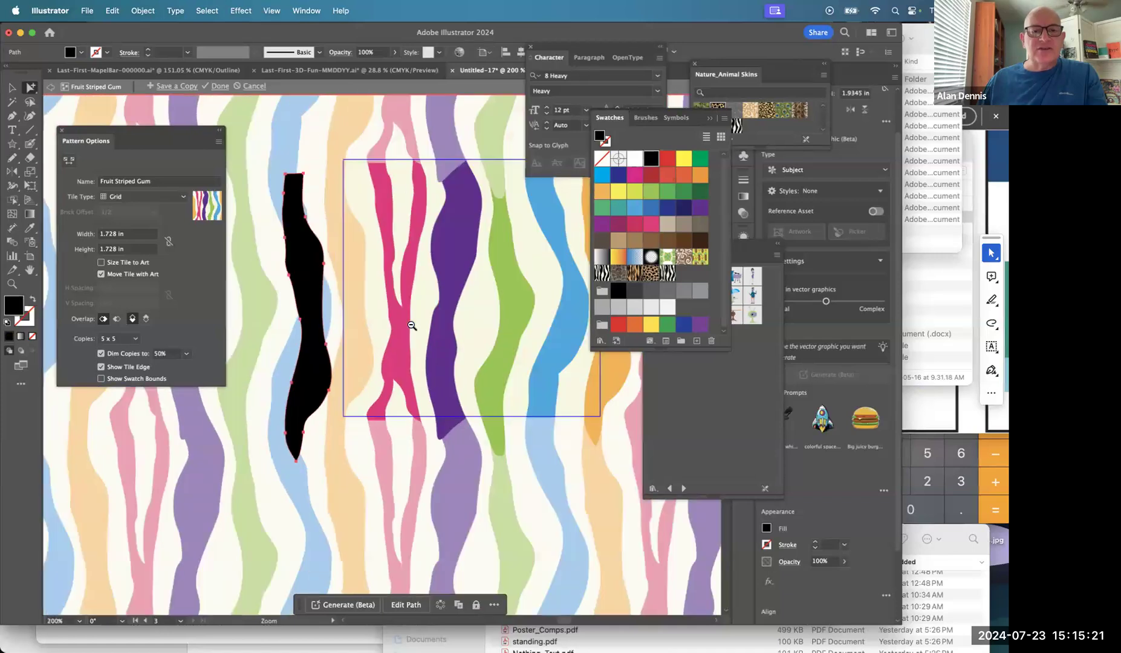
{"action": "key", "text": "super+shift+a"}
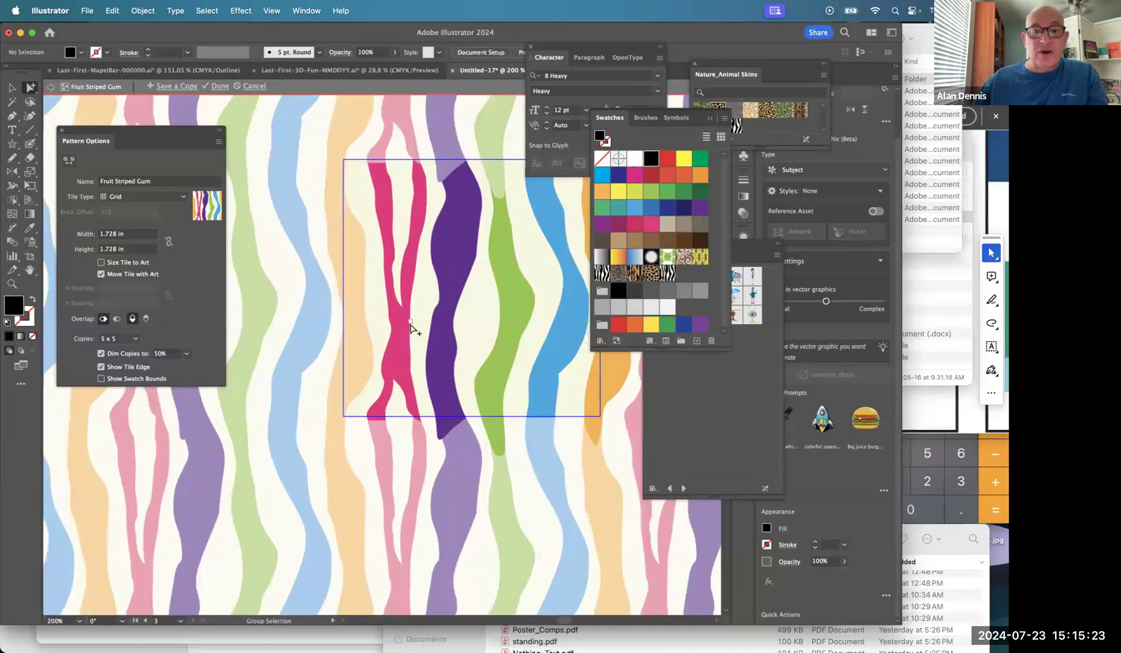
{"action": "left_click_drag", "start_coordinate": [436, 325], "coordinate": [389, 362]}
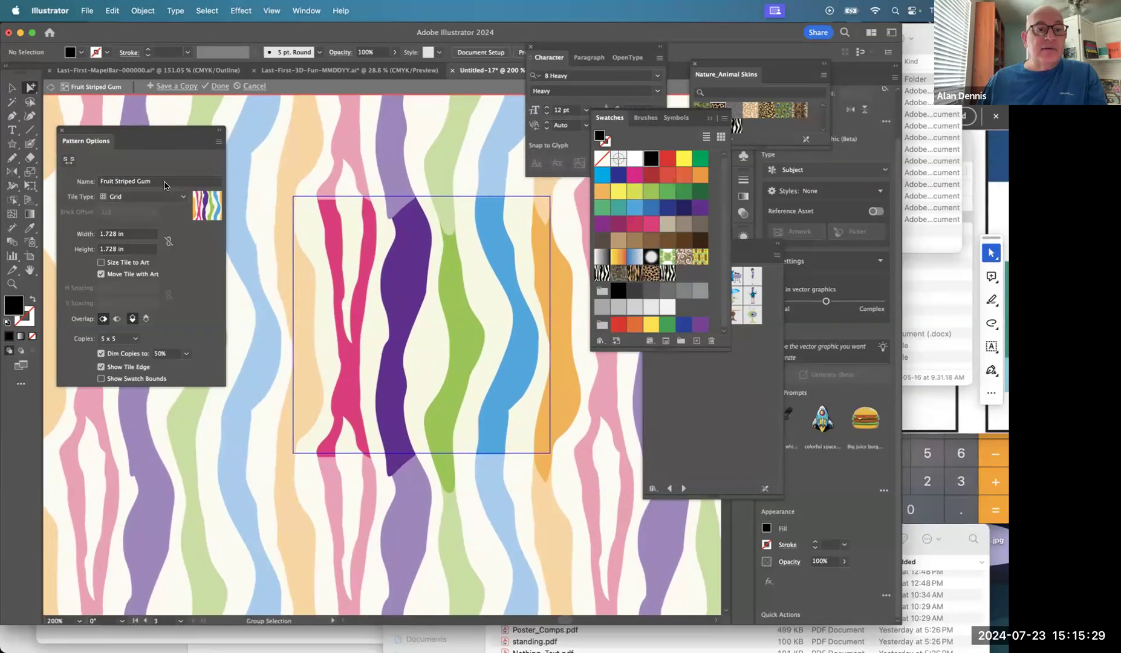
{"action": "left_click", "coordinate": [219, 86]}
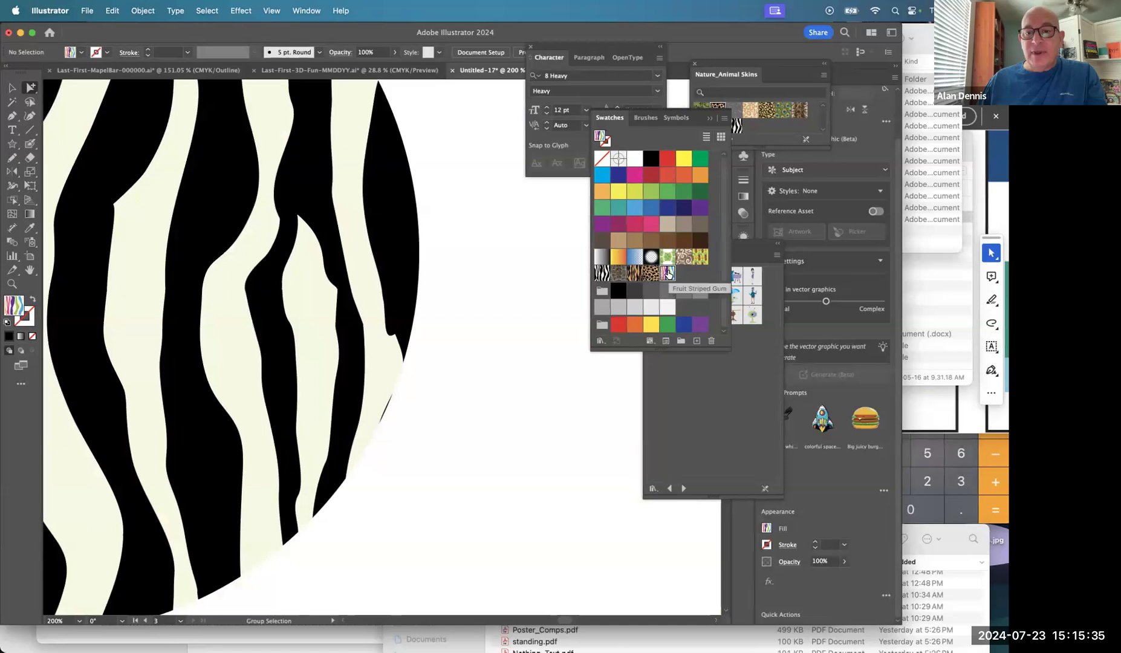
- Copy the zebra circle horizontally so it overlaps the original, and fill the copy with the Fruit Striped Gum swatch
{"action": "left_click", "coordinate": [366, 324], "text": "alt+super"}
{"action": "left_click", "coordinate": [367, 325], "text": "alt+super"}
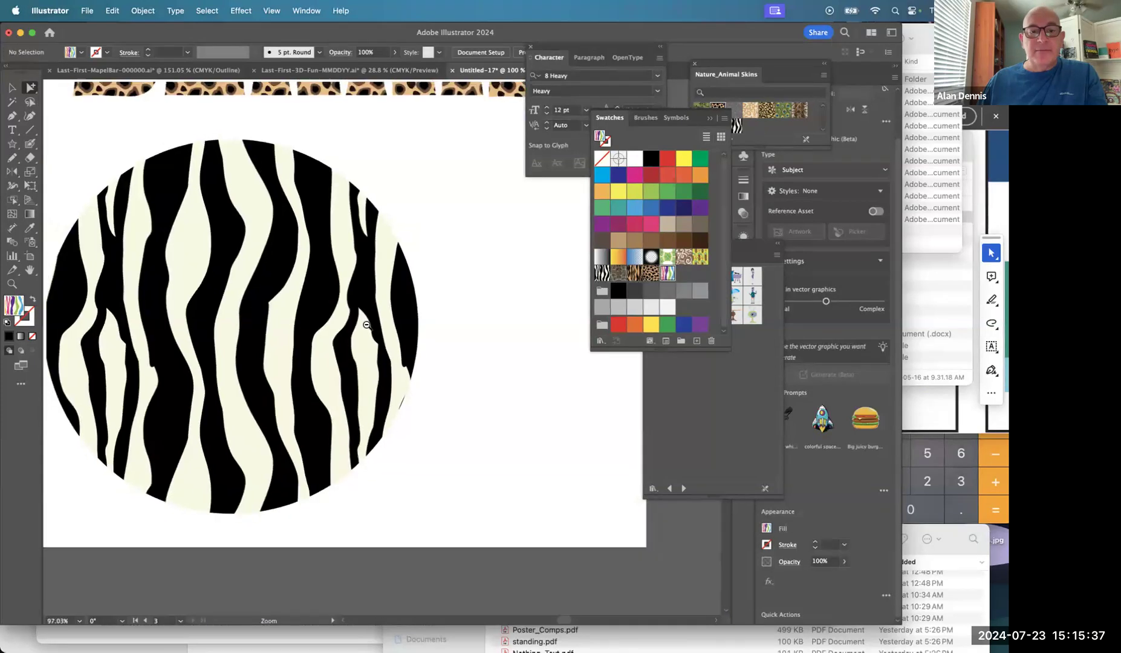
{"action": "left_click", "coordinate": [366, 325], "text": "alt+super"}
{"action": "left_click", "coordinate": [12, 88]}
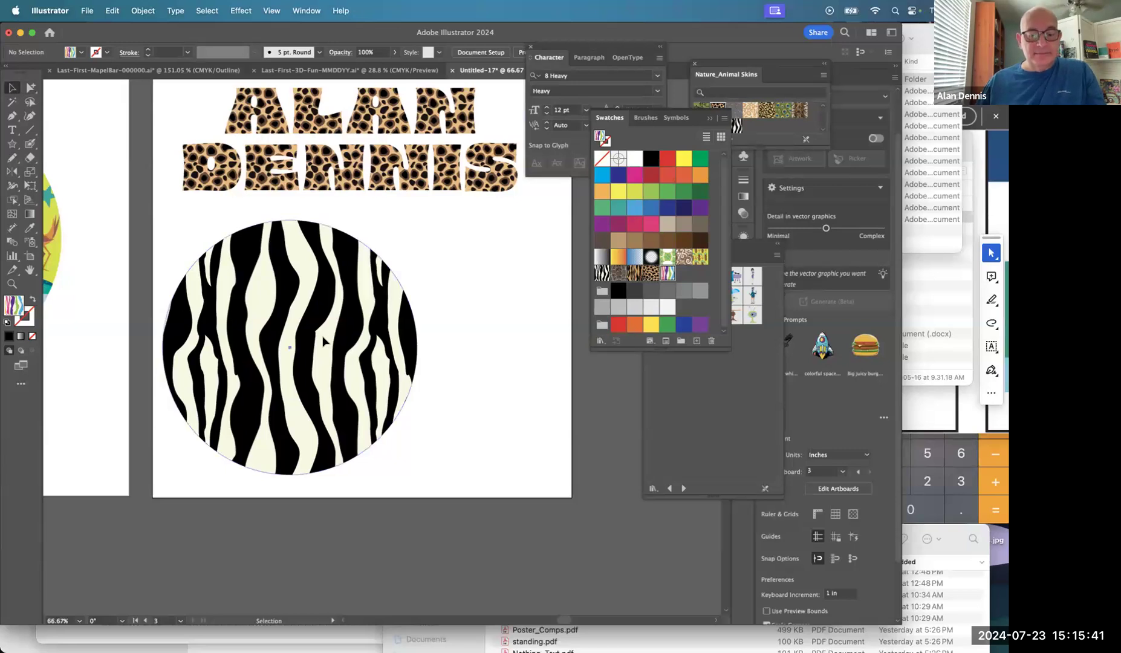
{"action": "left_click_drag", "start_coordinate": [344, 337], "coordinate": [495, 337]}
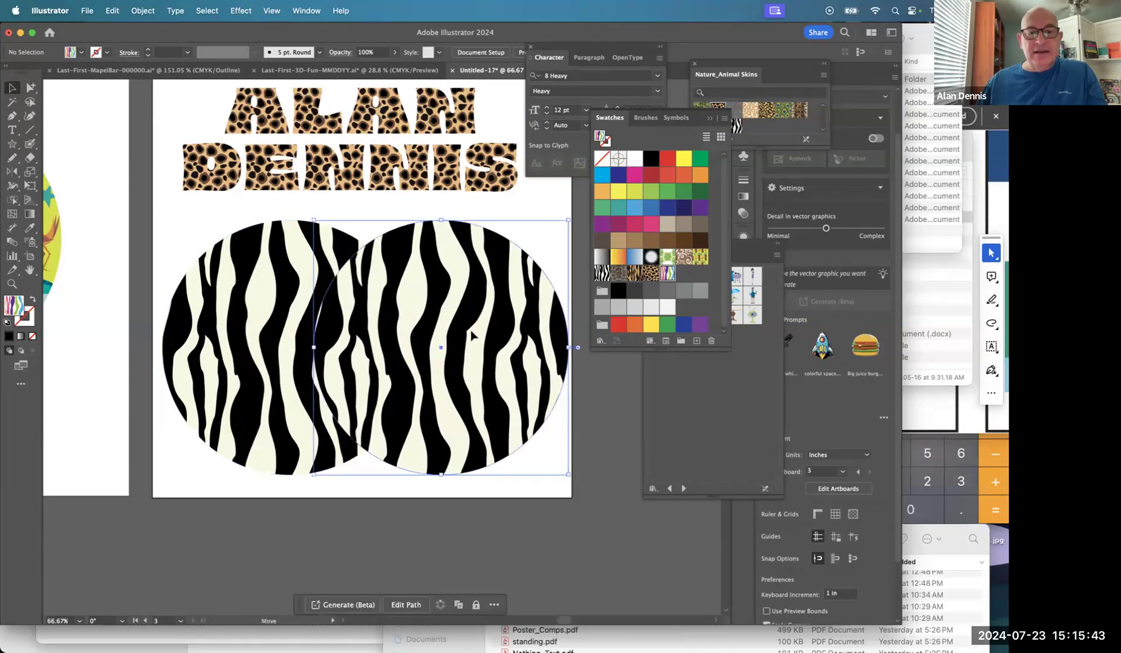
{"action": "left_click", "coordinate": [670, 273]}
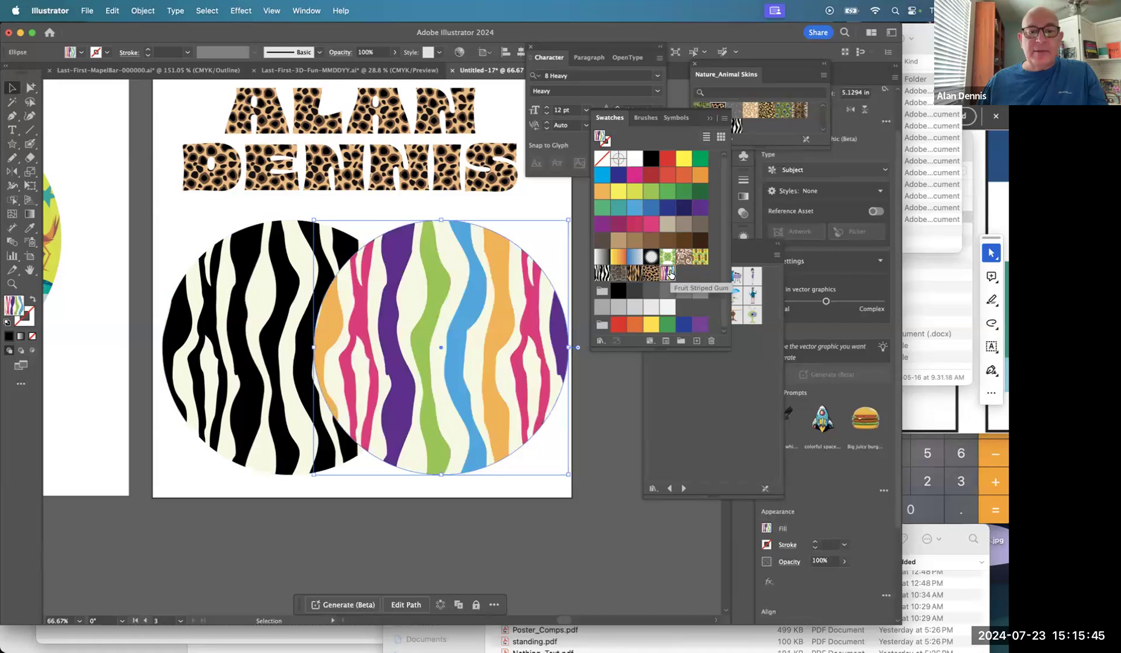
- Fill the cheetah-patterned name lettering above the circles with the Fruit Striped Gum swatch
{"action": "left_click", "coordinate": [562, 463]}
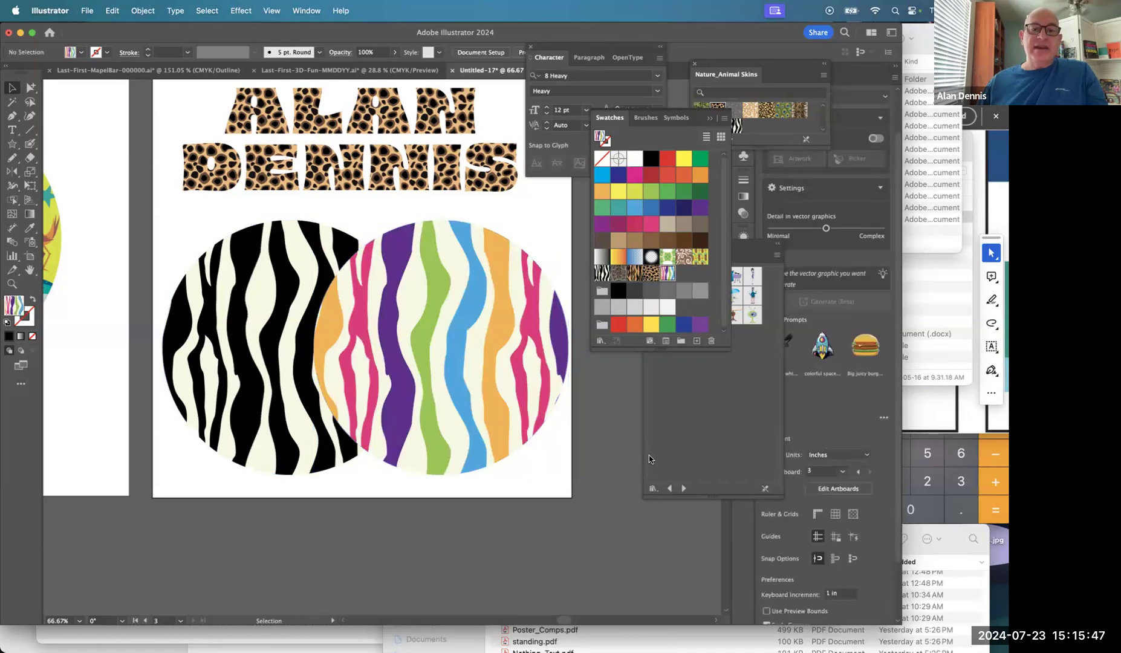
{"action": "left_click", "coordinate": [380, 181]}
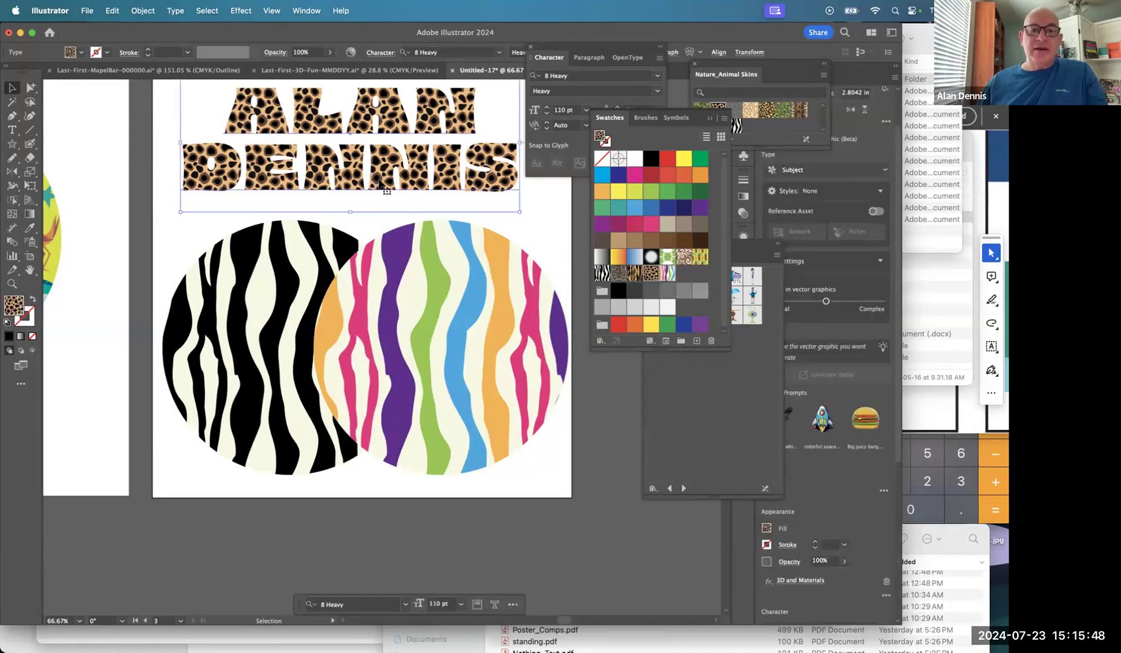
{"action": "left_click", "coordinate": [668, 274]}
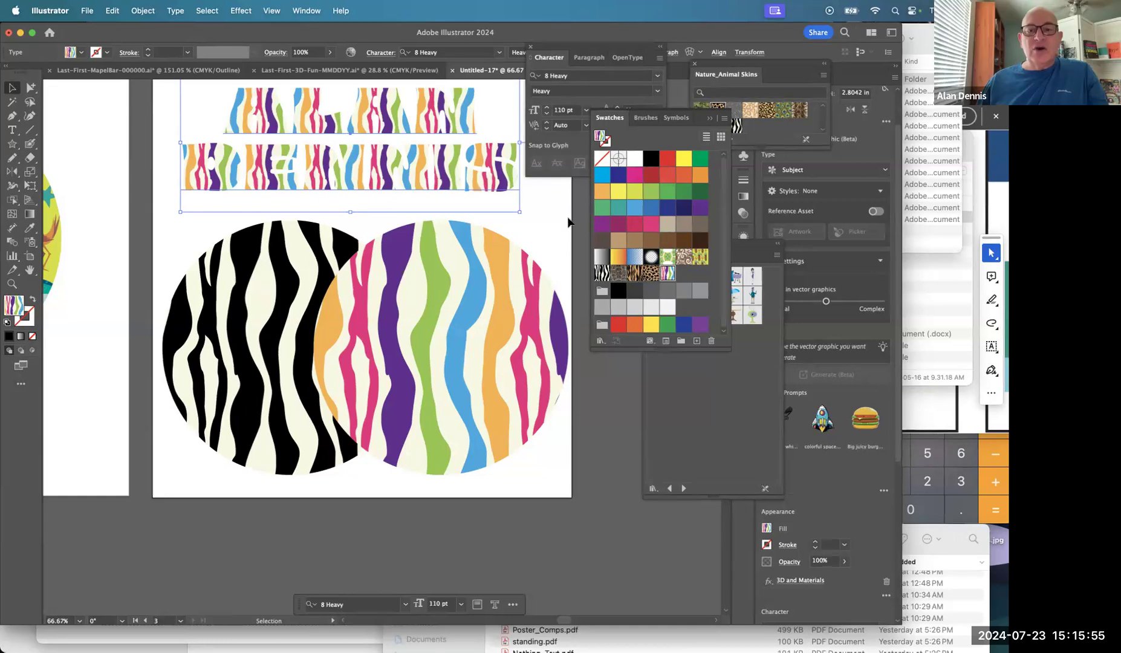
- Duplicate the Fruit Striped Gum swatch and rename the copied pattern Fruit Striped Gum Dark
{"action": "left_click", "coordinate": [667, 274]}
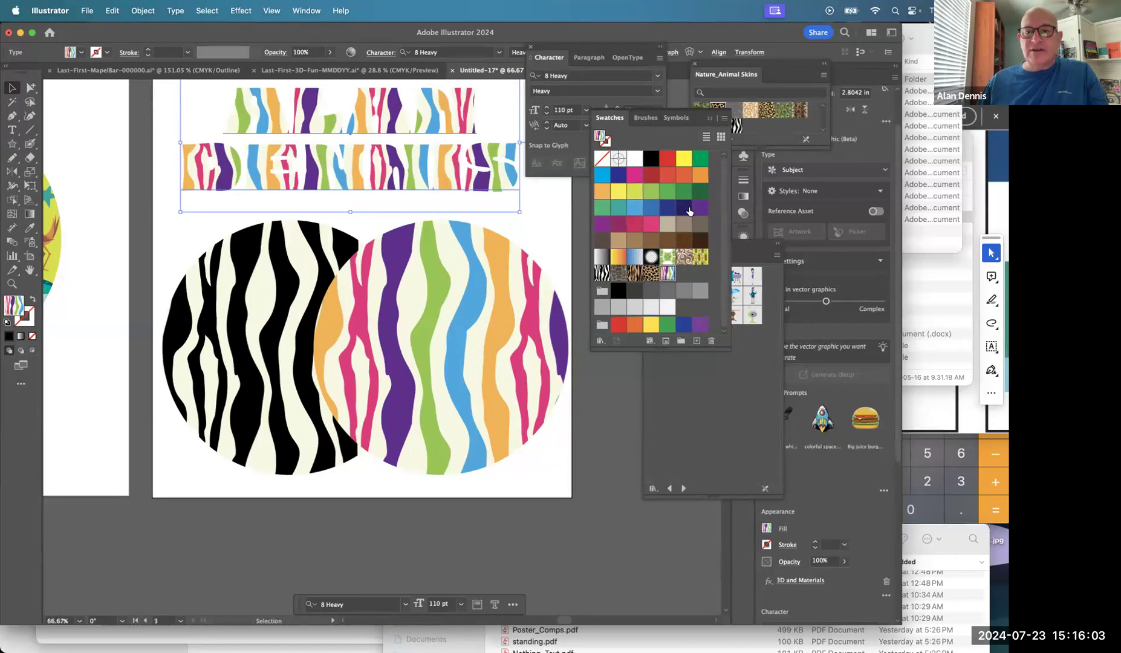
{"action": "left_click", "coordinate": [724, 118]}
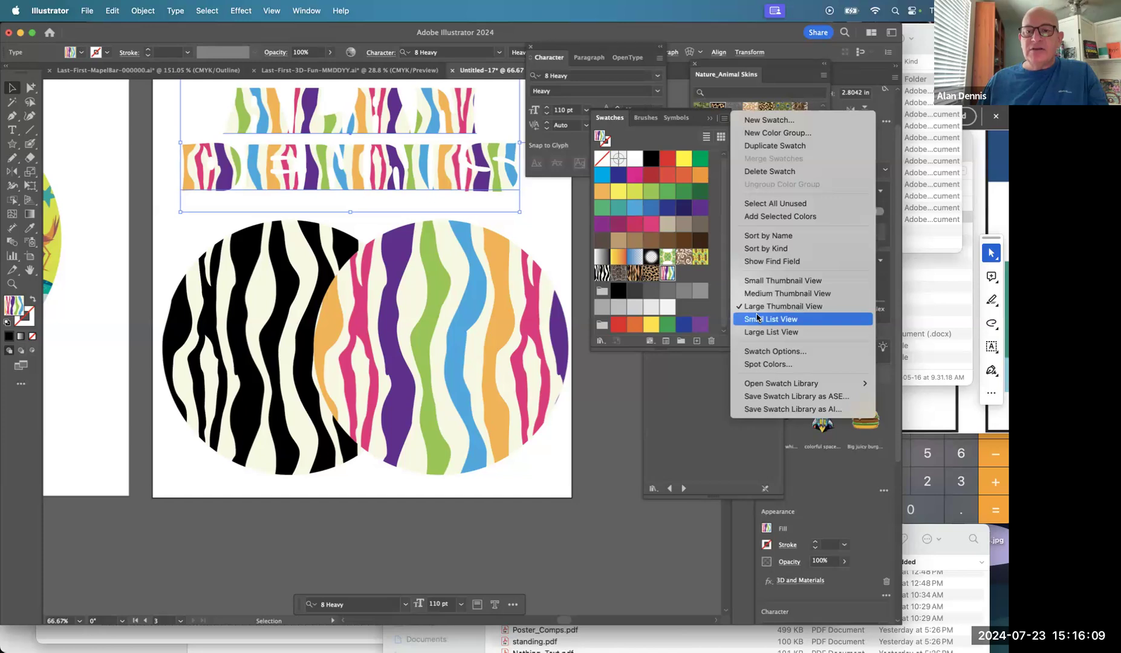
{"action": "left_click", "coordinate": [764, 146]}
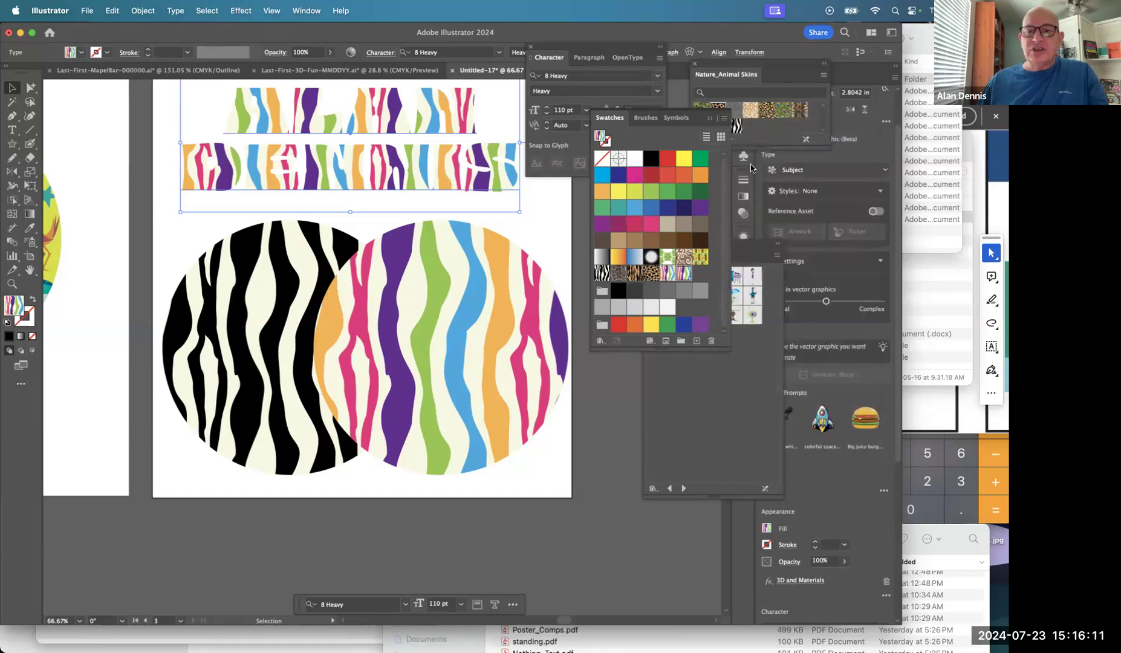
{"action": "double_click", "coordinate": [688, 275]}
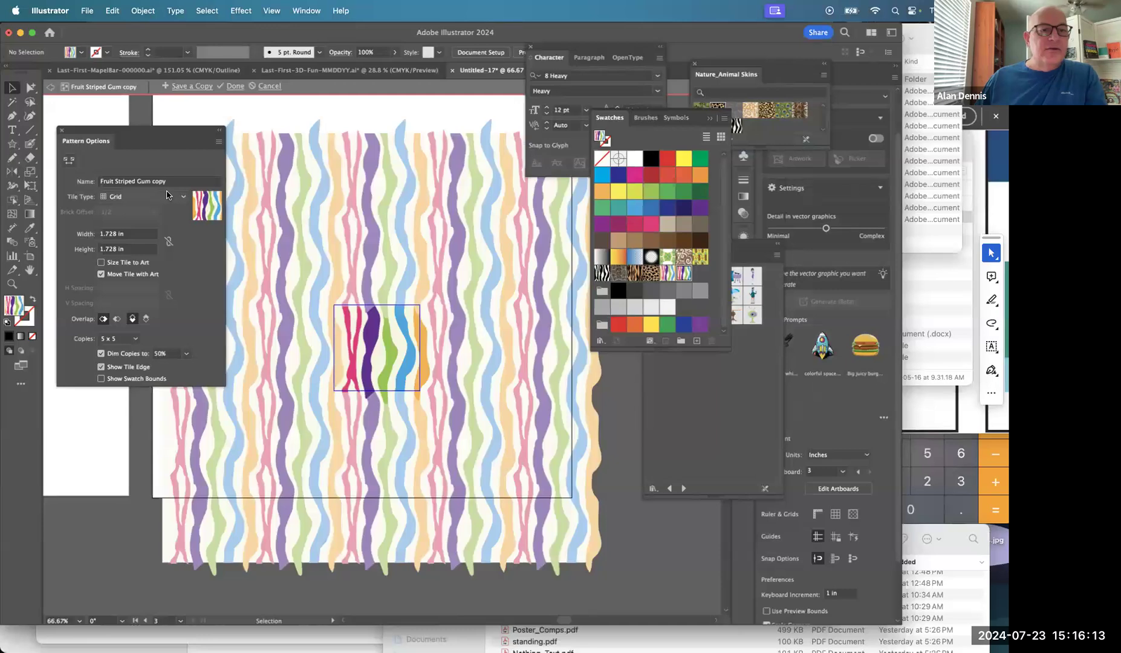
{"action": "left_click", "coordinate": [157, 182]}
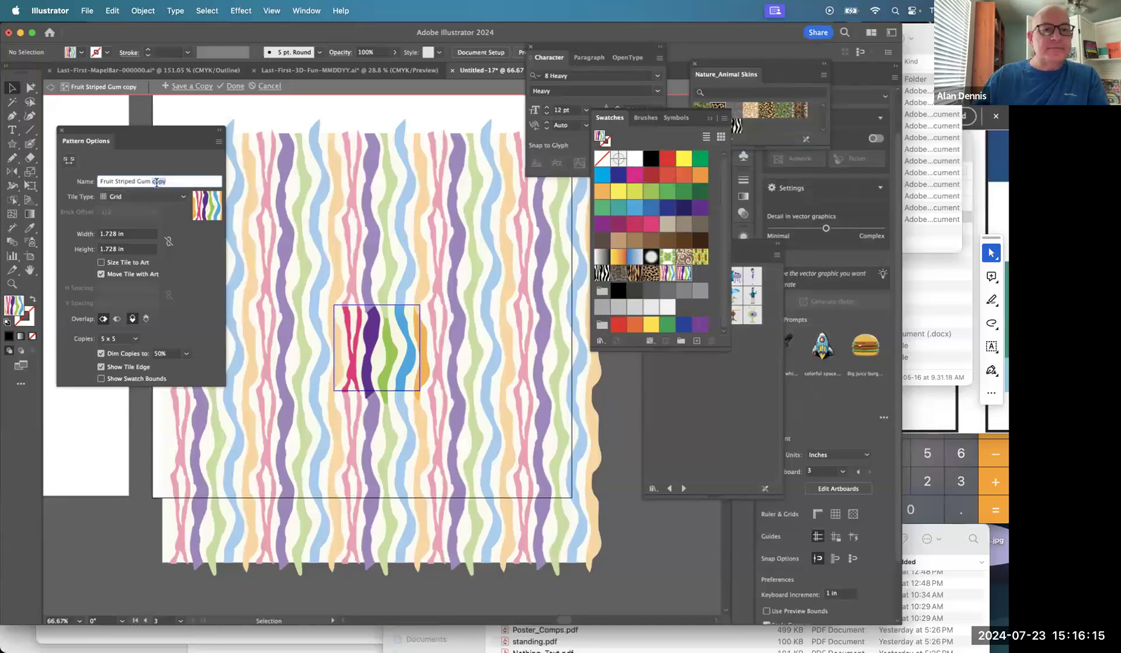
{"action": "type", "text": "Dal"}
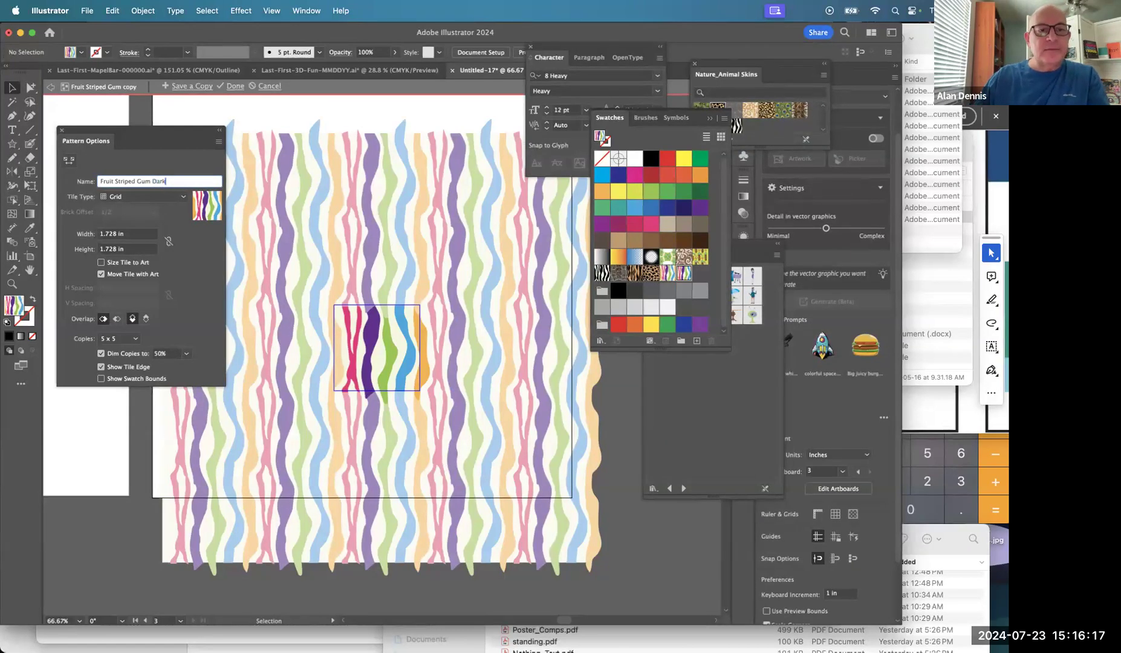
{"action": "type", "text": "k"}
{"action": "key", "text": "Return"}
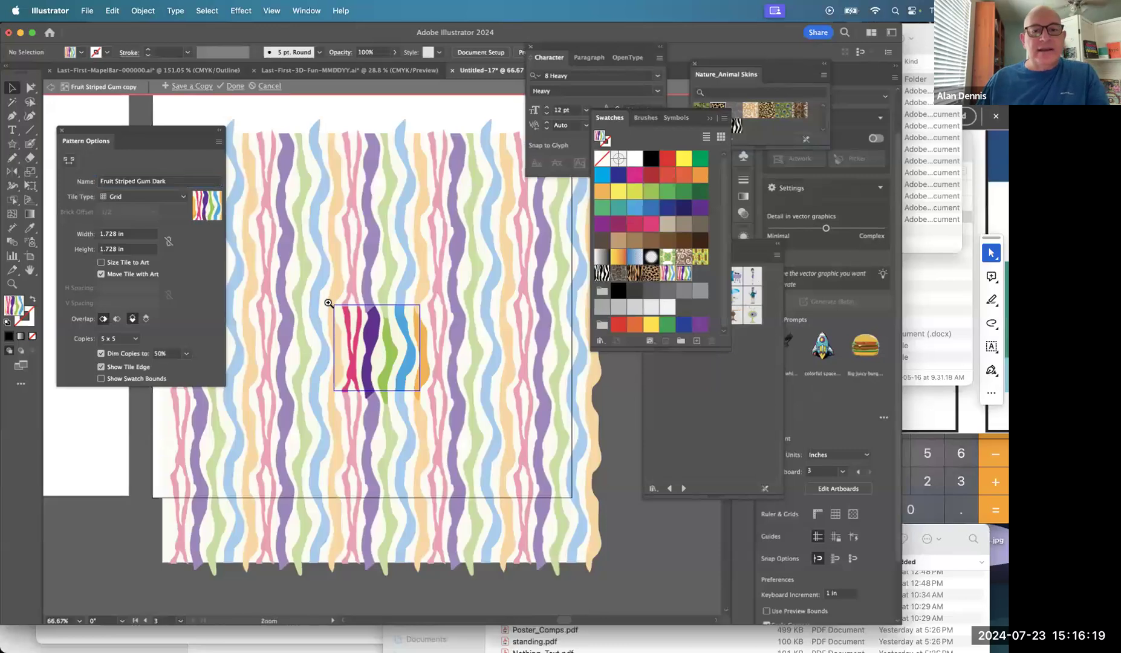
- Fill the pattern tile's cream background shape with black and finish editing the pattern
{"action": "scroll", "coordinate": [328, 302], "scroll_direction": "up", "scroll_amount": 5}
{"action": "left_click", "coordinate": [375, 353]}
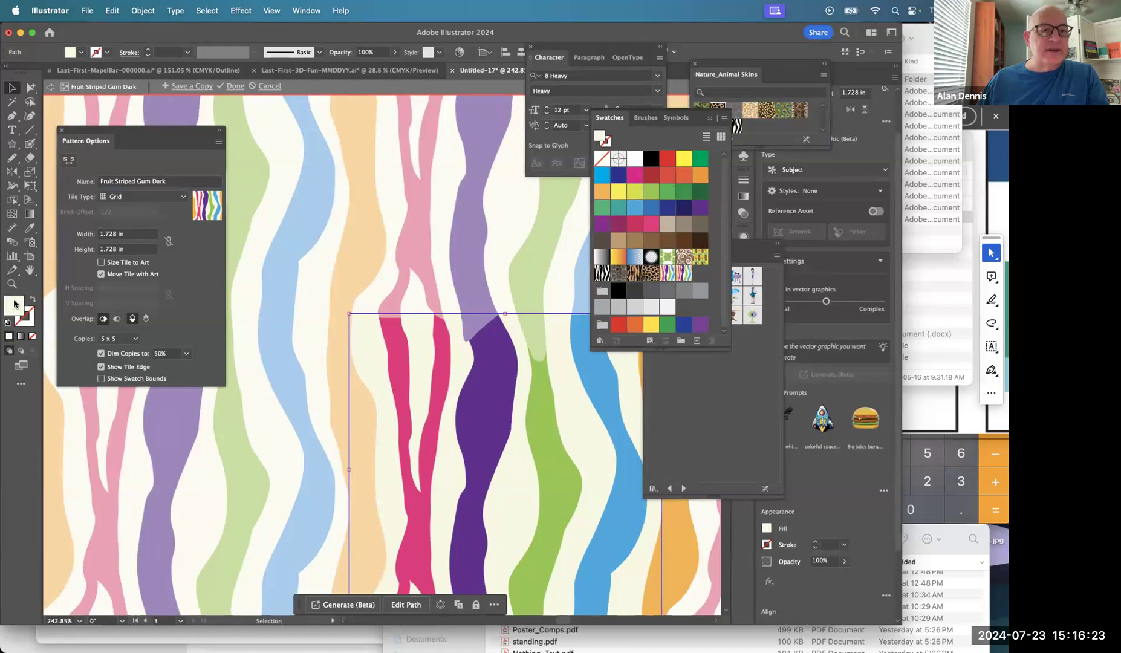
{"action": "left_click", "coordinate": [619, 292]}
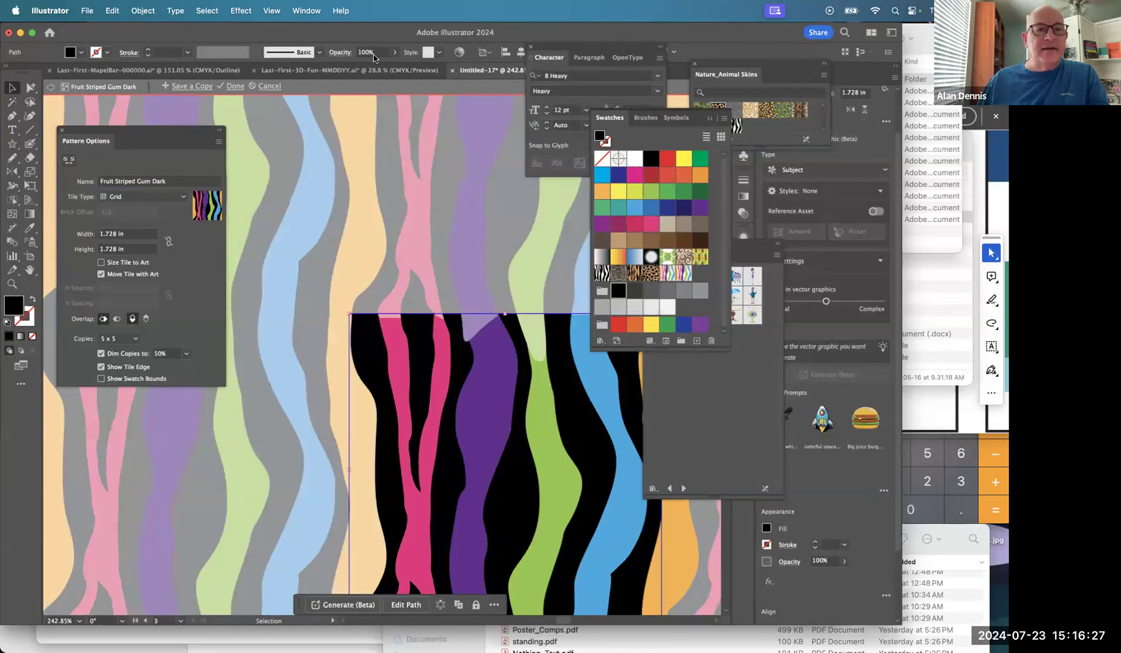
{"action": "left_click", "coordinate": [235, 88]}
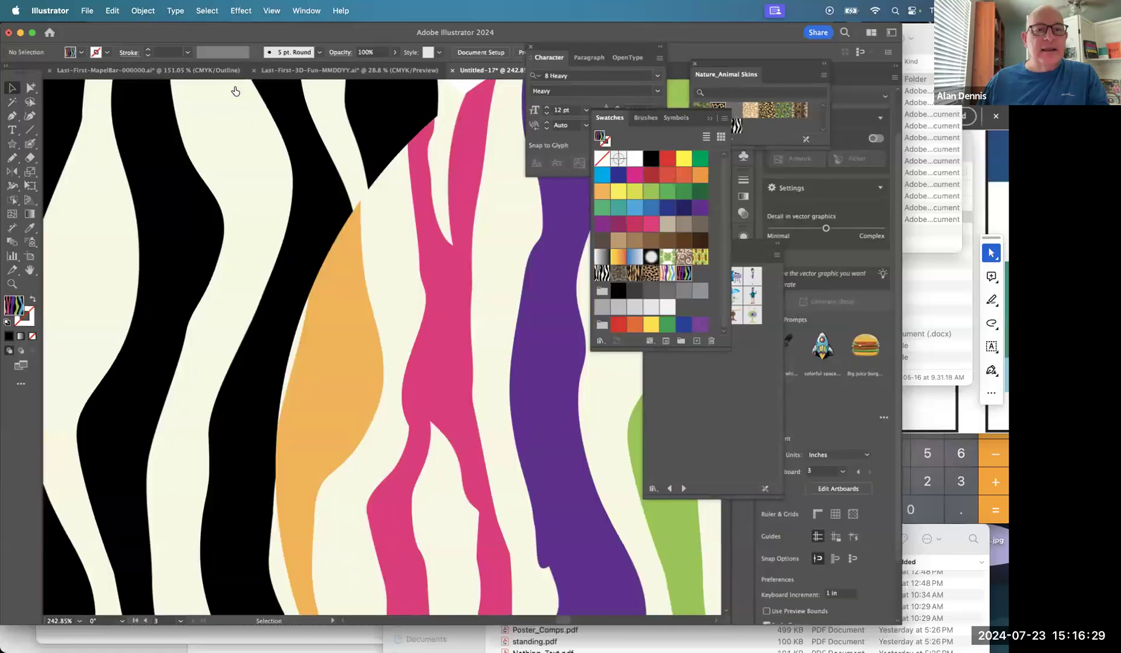
- Hide the surrounding interface and examine the dark striped lettering, the overlapping circles and the neighbouring tiki artboard
{"action": "left_click", "coordinate": [379, 349], "text": "alt+super"}
{"action": "left_click", "coordinate": [380, 349], "text": "alt+super"}
{"action": "left_click", "coordinate": [380, 349], "text": "alt+super"}
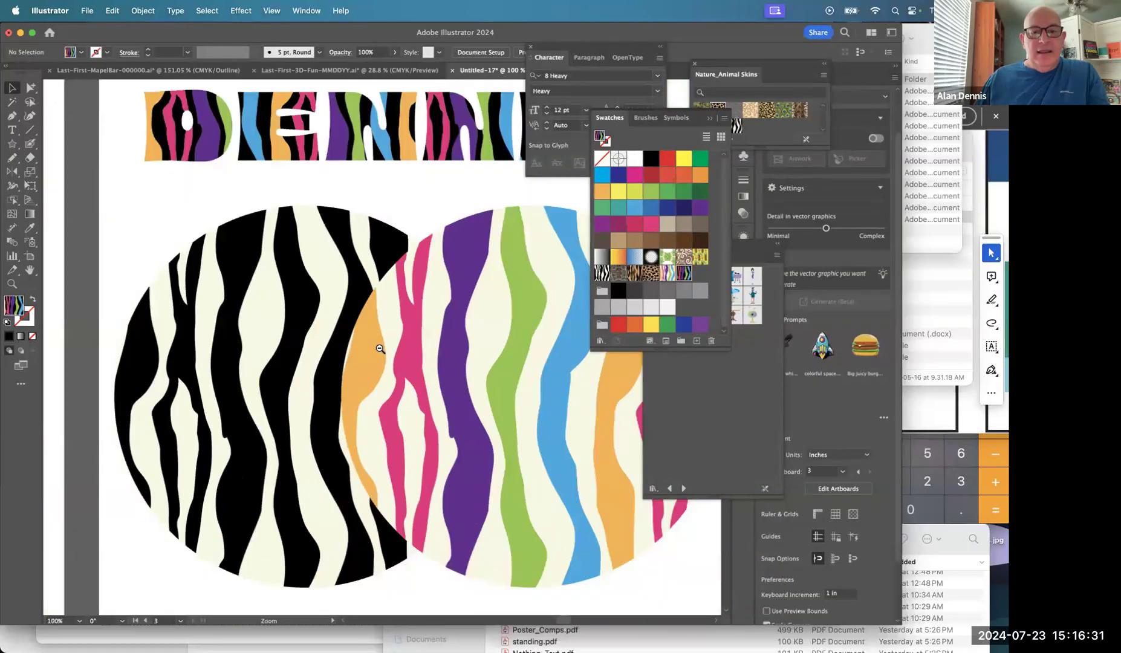
{"action": "left_click", "coordinate": [380, 349], "text": "alt+super"}
{"action": "left_click_drag", "start_coordinate": [360, 302], "coordinate": [293, 413]}
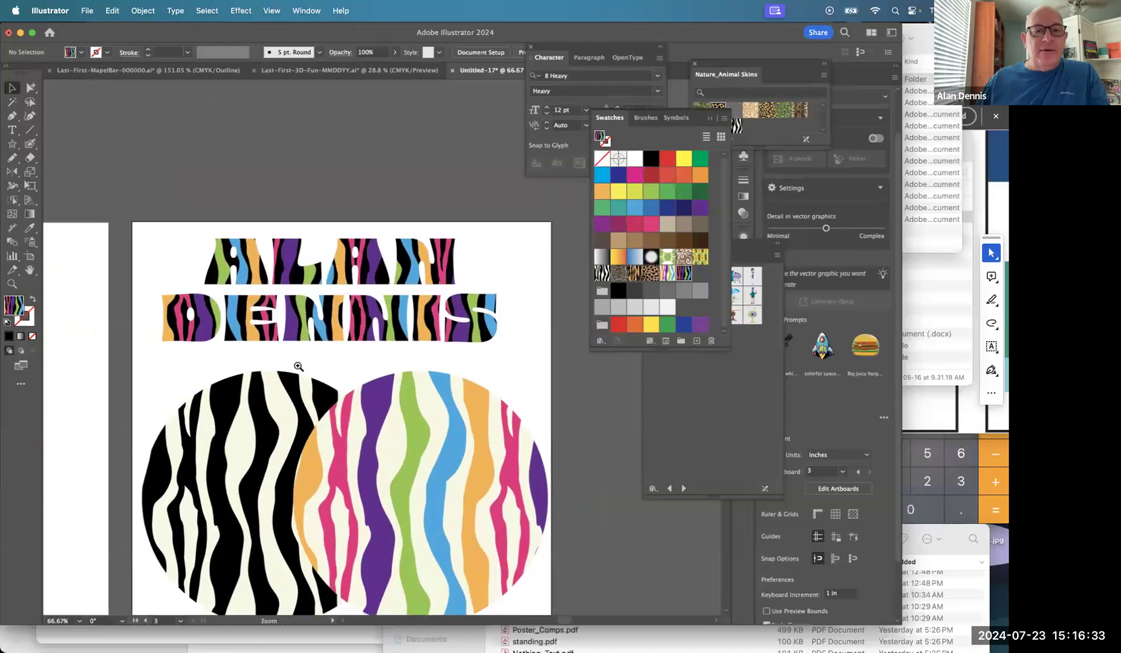
{"action": "left_click", "coordinate": [299, 367], "text": "super"}
{"action": "key", "text": "Tab"}
{"action": "left_click_drag", "start_coordinate": [371, 318], "coordinate": [557, 255]}
{"action": "left_click", "coordinate": [451, 282], "text": "alt+super"}
{"action": "left_click_drag", "start_coordinate": [417, 299], "coordinate": [654, 252]}
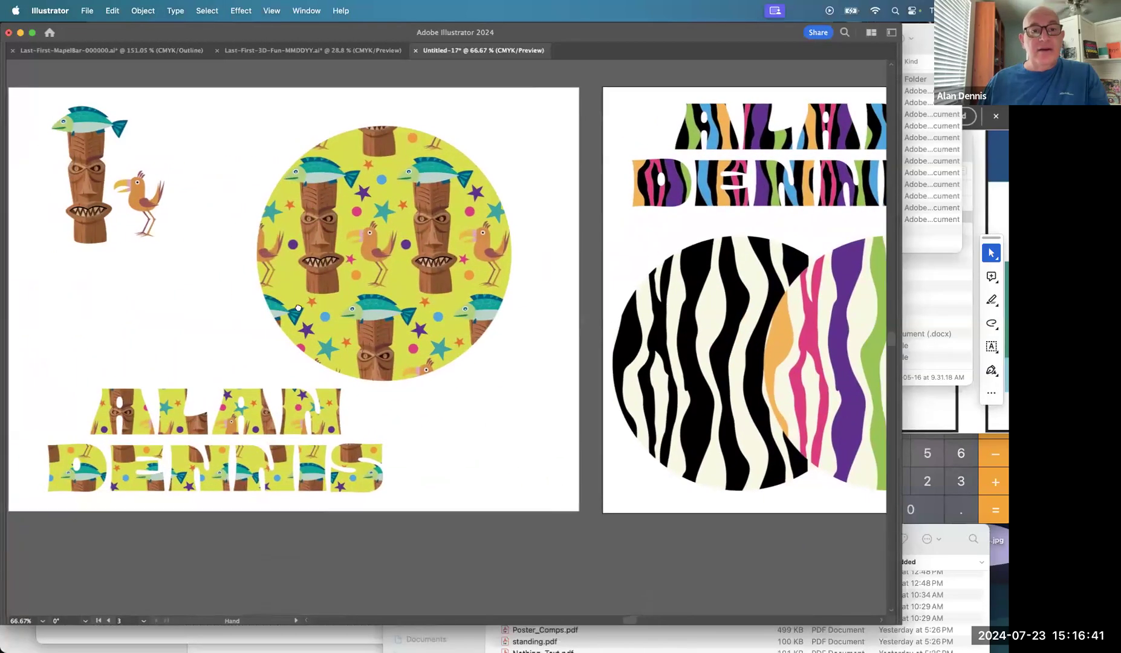